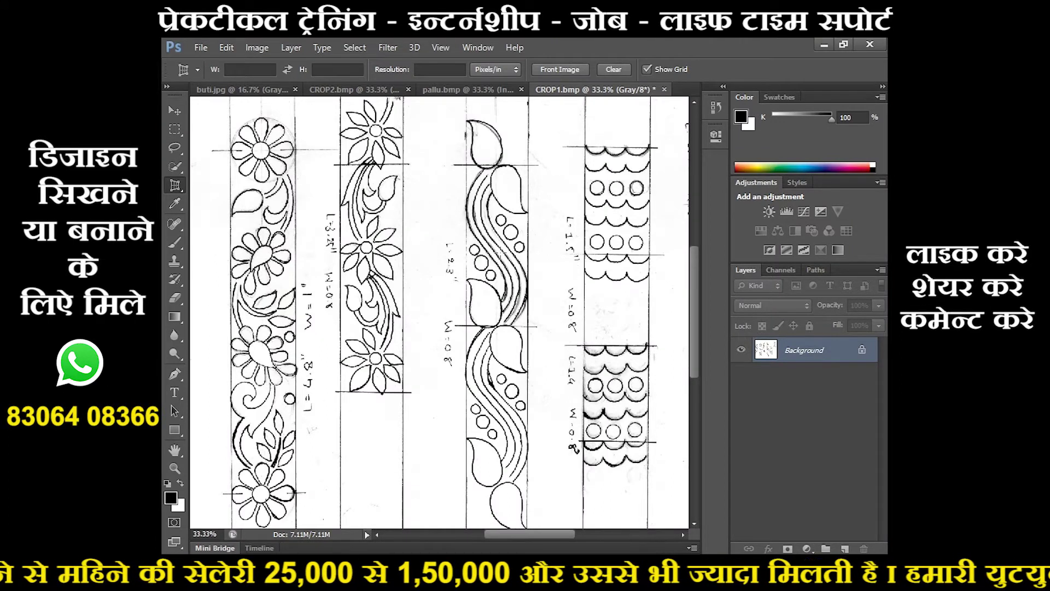
- Look through the open pallu.bmp, CROP2.bmp and buti.jpg sketches and return to CROP1.bmp
click(432, 90)
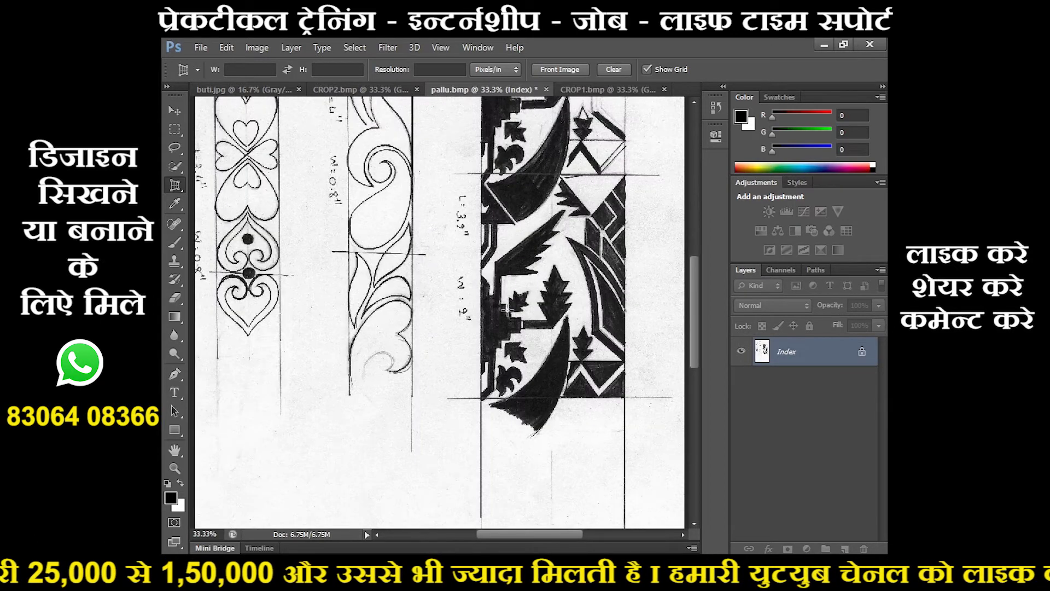
click(377, 90)
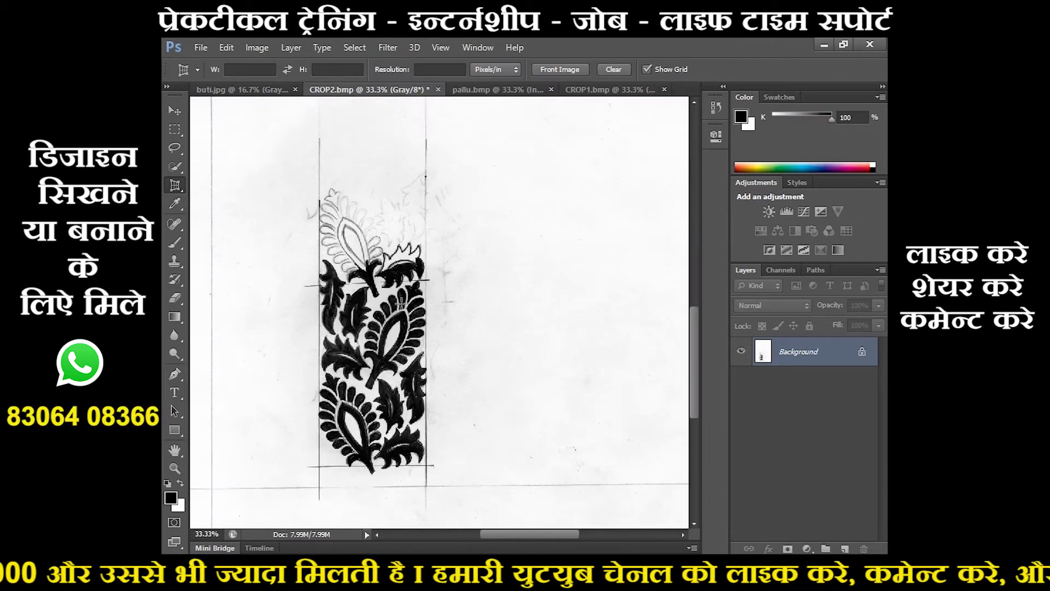
click(213, 90)
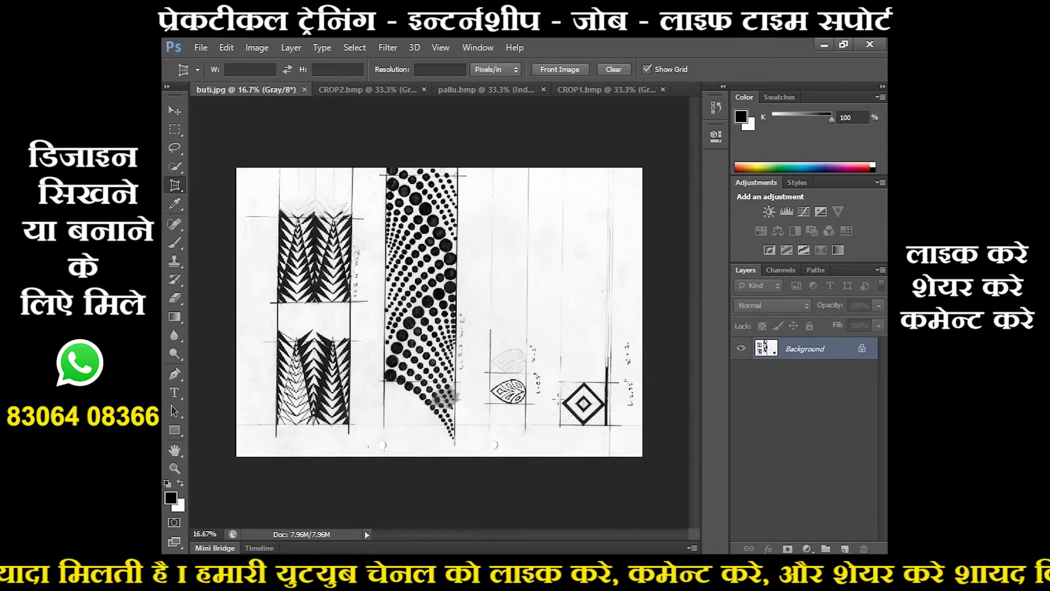
click(586, 90)
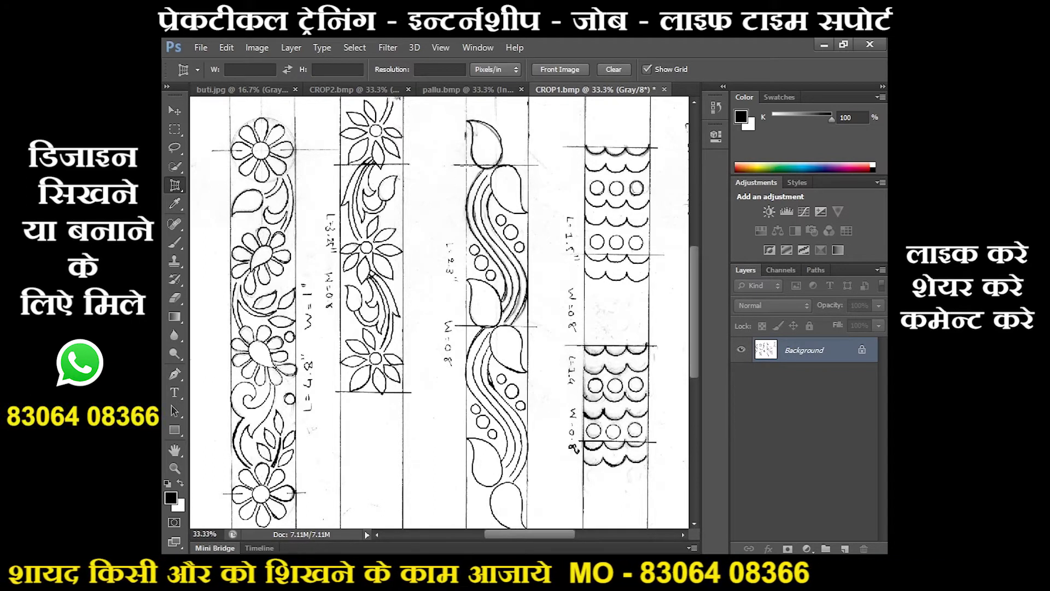
- Perspective-crop CROP1.bmp to one repeat of the wavy paisley border, using the guide lines above and below the repeat as its limits
click(466, 165)
click(529, 165)
click(530, 323)
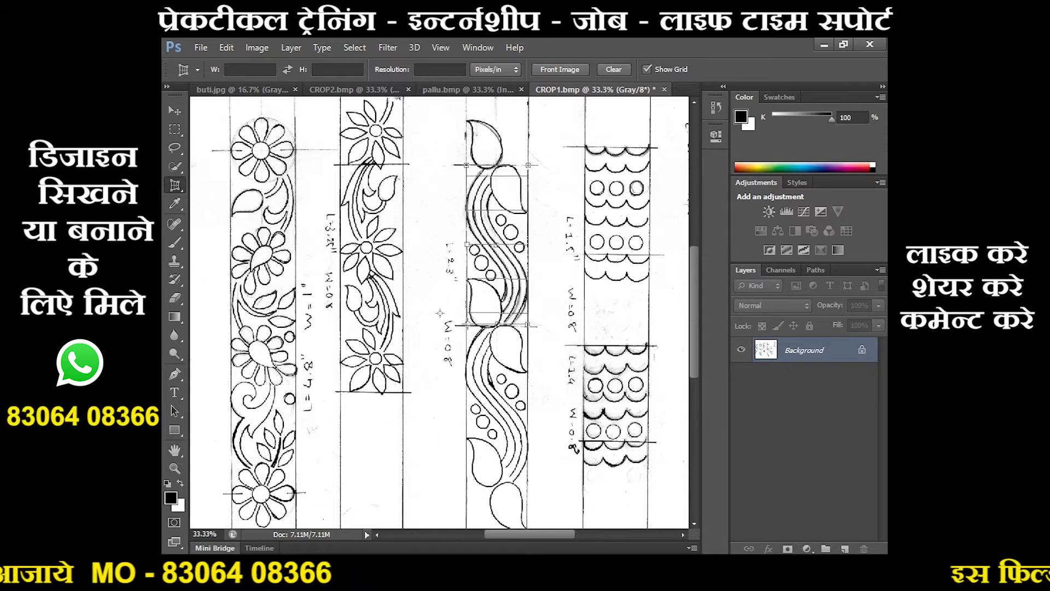
click(466, 325)
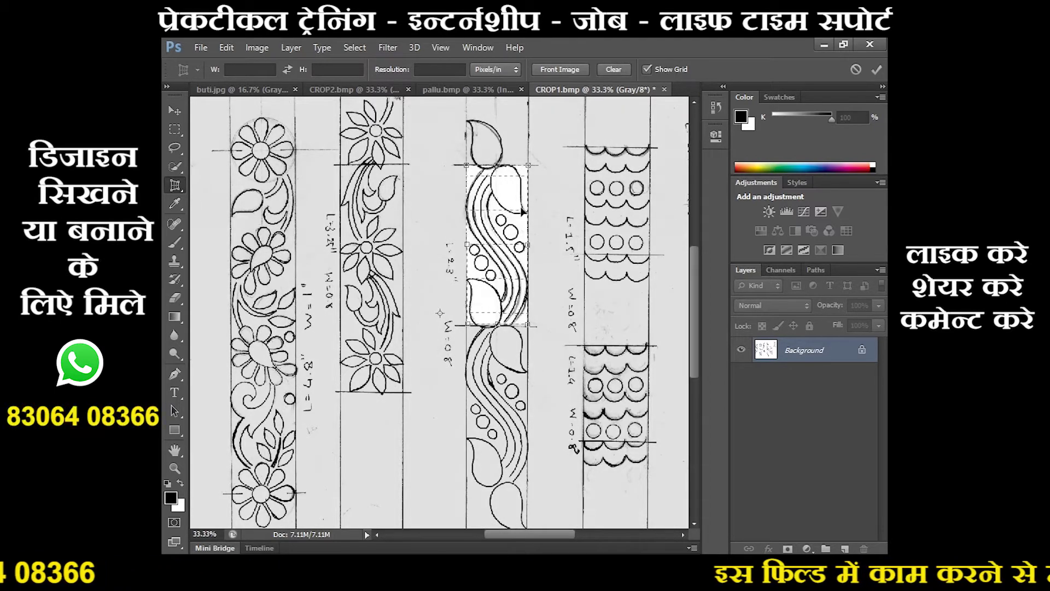
key(Return)
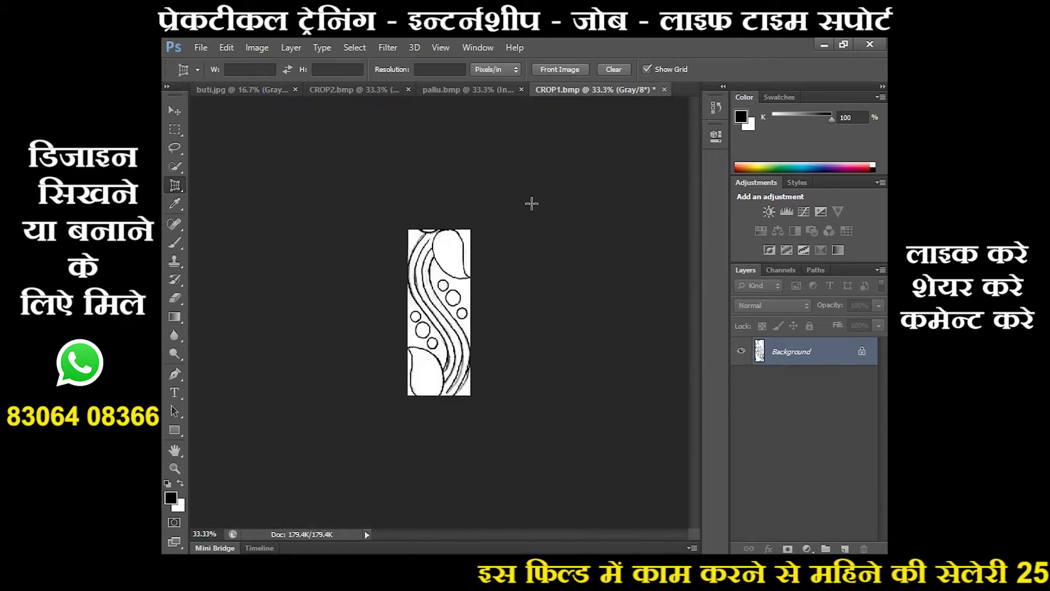
- Open the Image Size settings for the cropped border motif
click(256, 47)
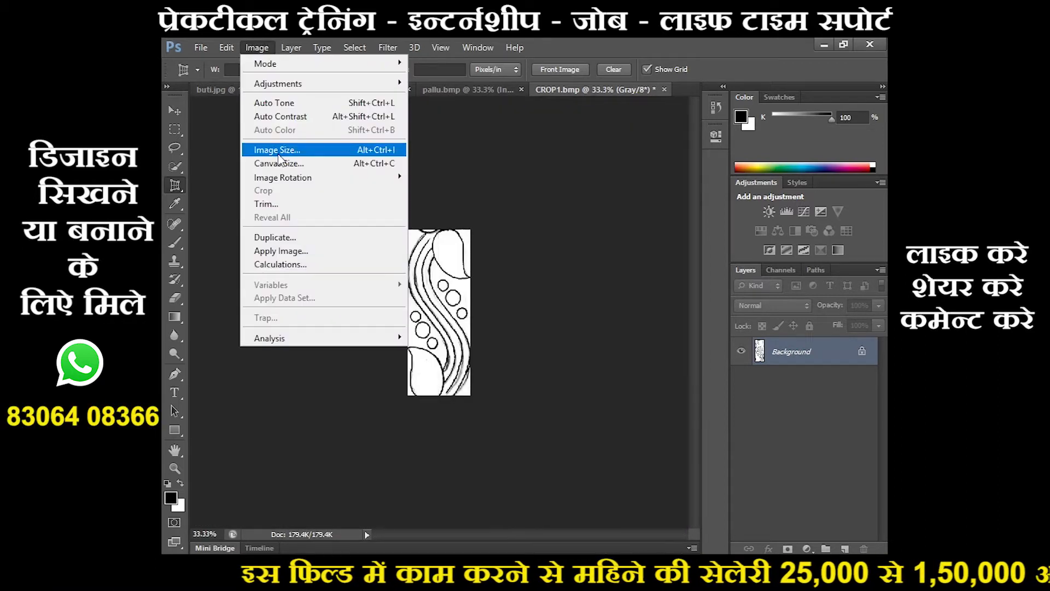
click(263, 146)
click(572, 375)
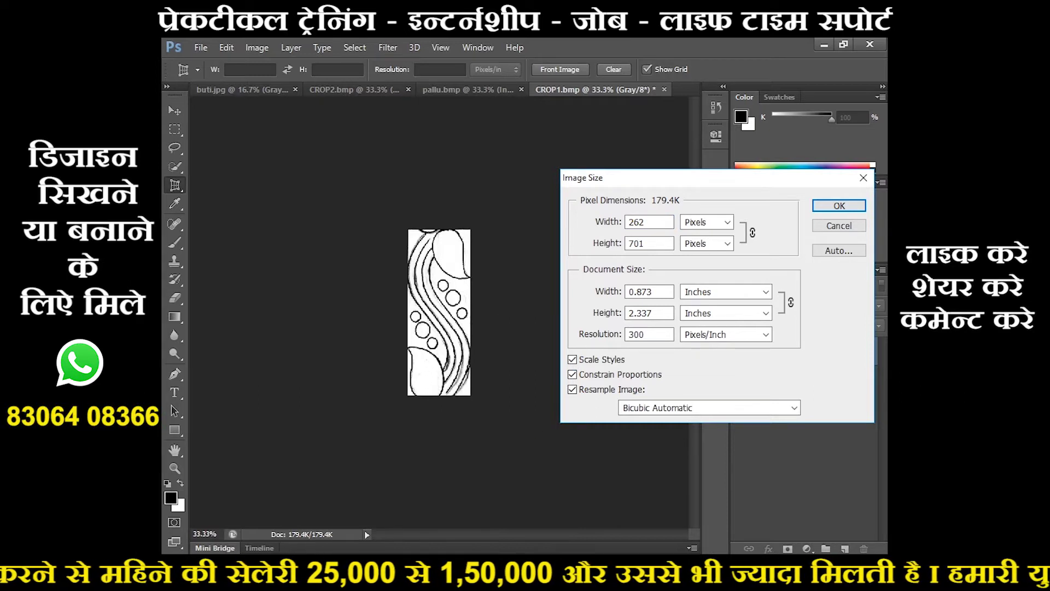
- Consult the Notepad specification for the hook distribution, reed, pick and pallu height
click(429, 568)
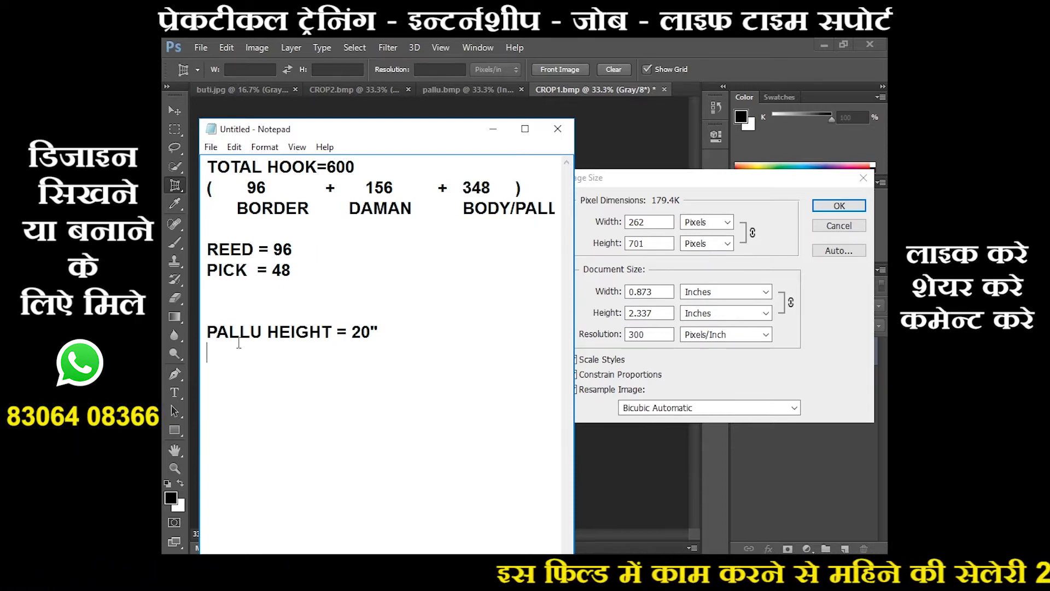
key(Return)
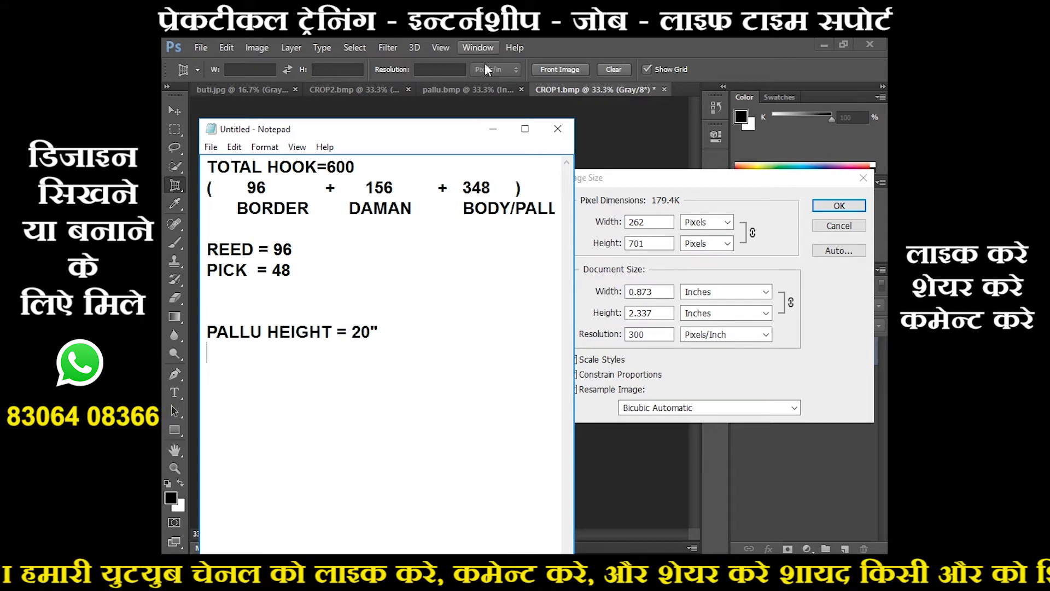
click(494, 131)
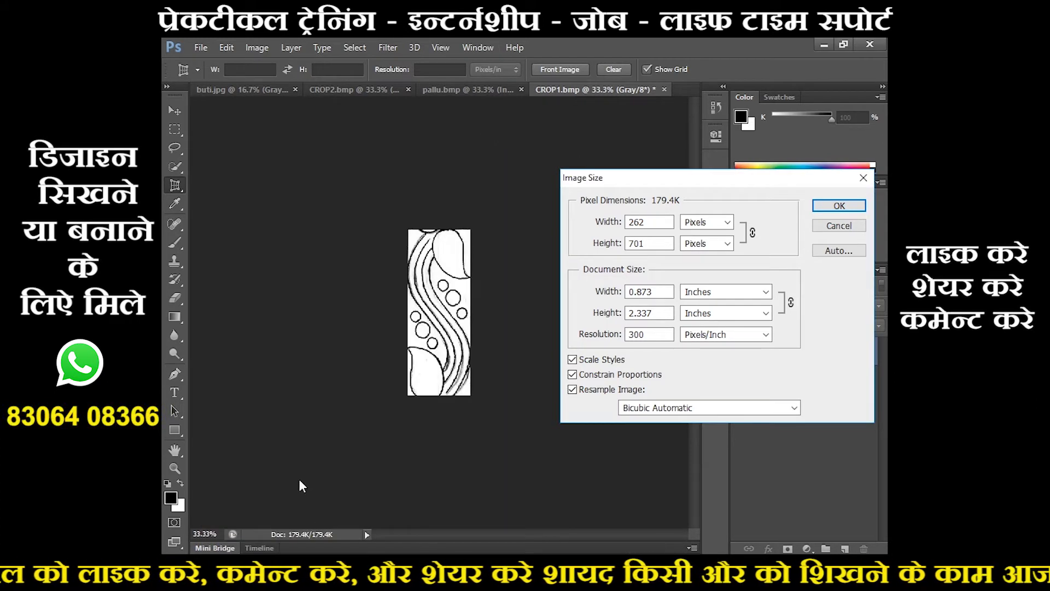
- Divide the 96 border hooks by the reed of 96 in Calculator to find the border width in inches
click(470, 566)
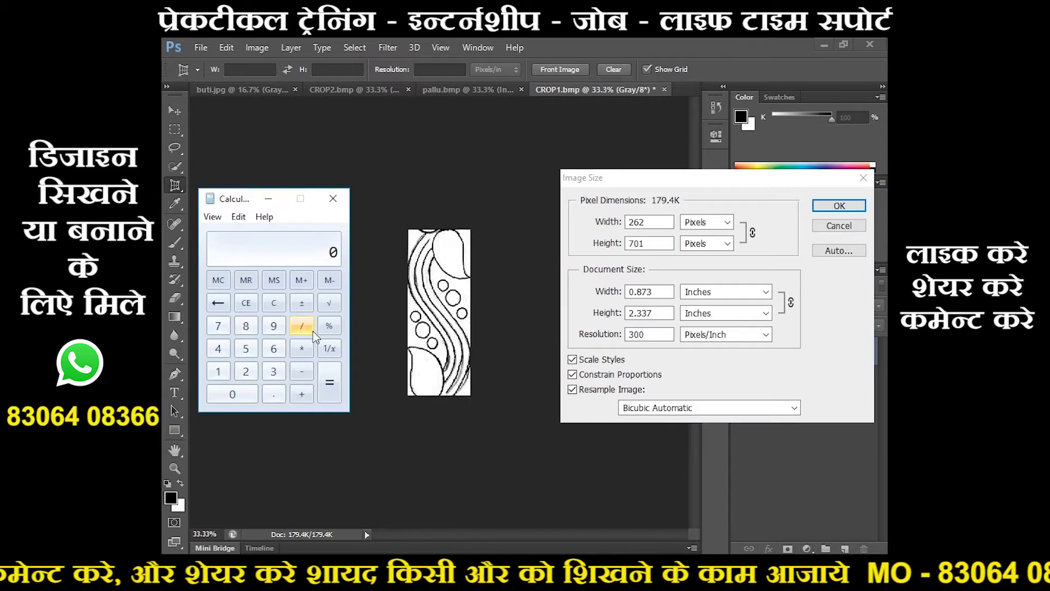
click(274, 328)
click(274, 350)
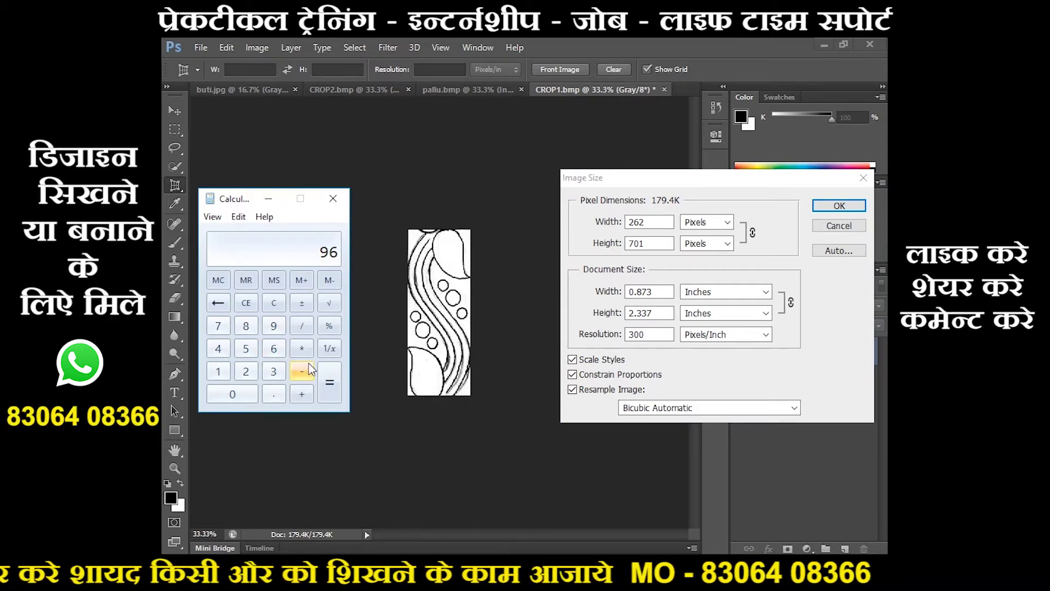
click(302, 325)
click(274, 326)
click(273, 349)
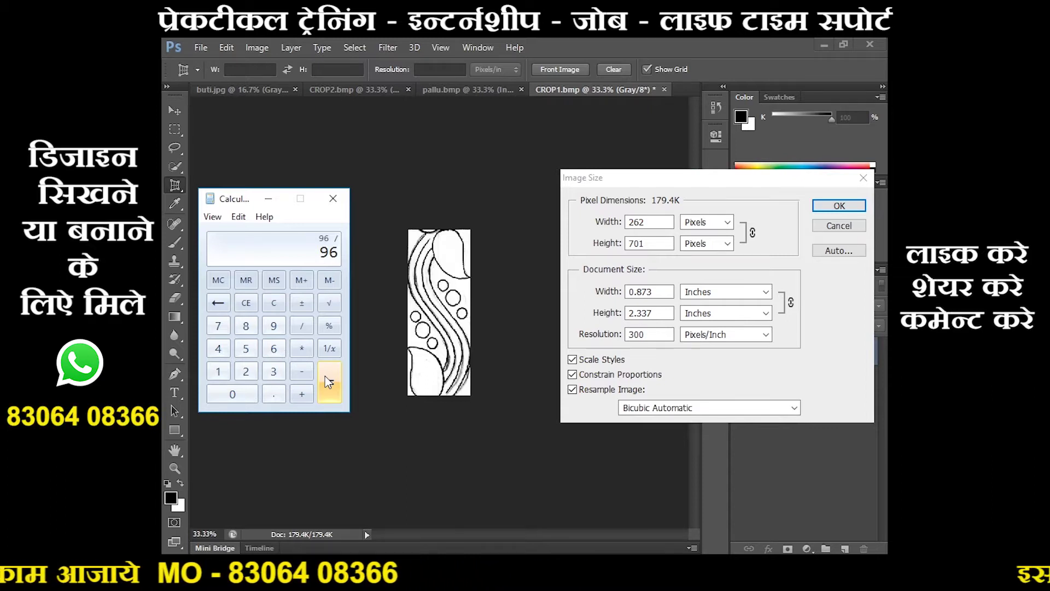
click(325, 375)
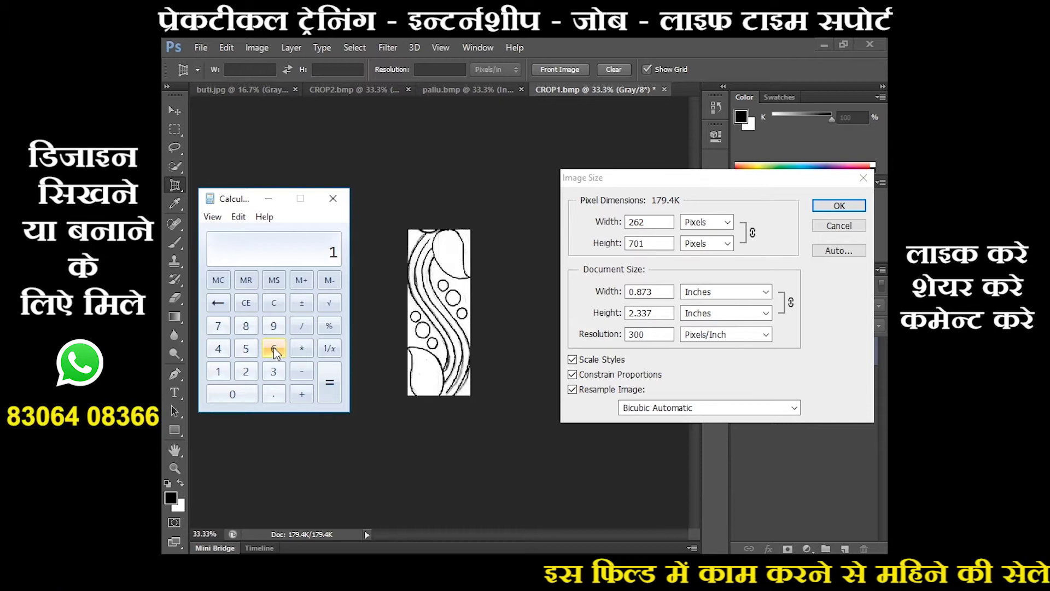
click(269, 200)
- Set the motif's document width to 1 inch and turn off Constrain Proportions
click(612, 295)
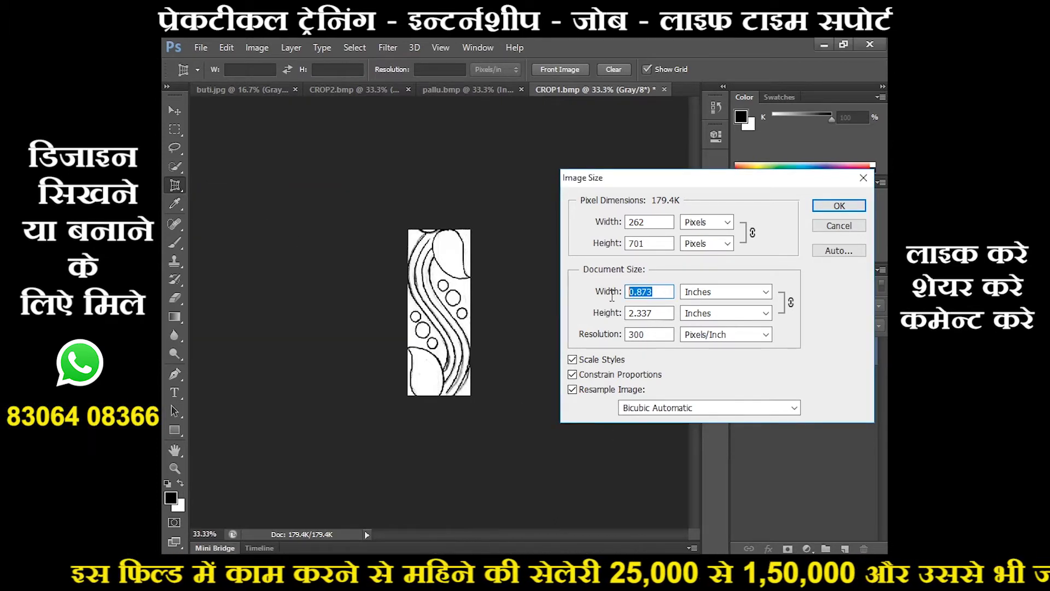
text(1)
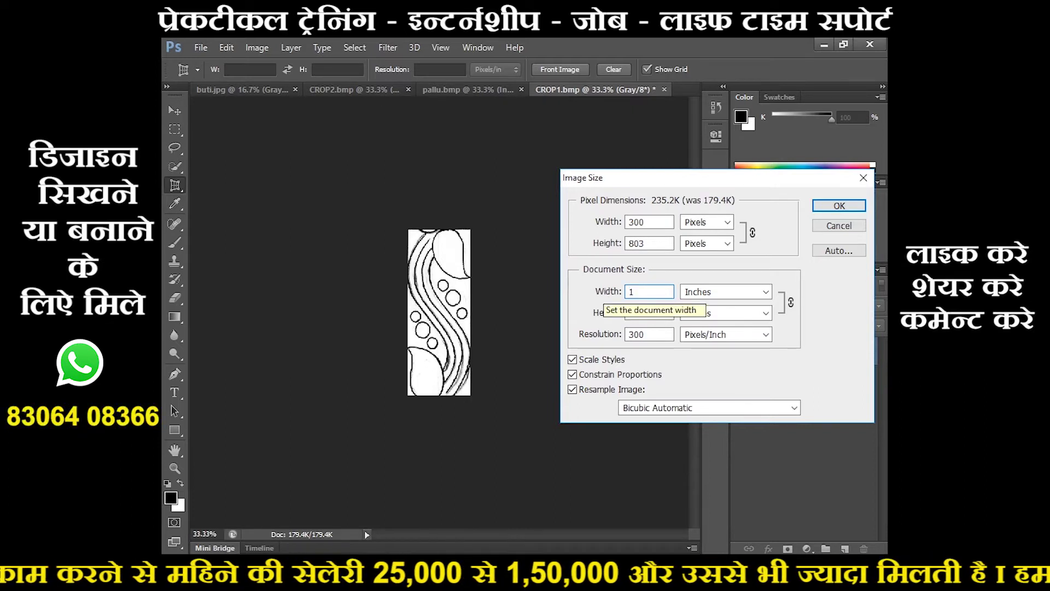
click(607, 378)
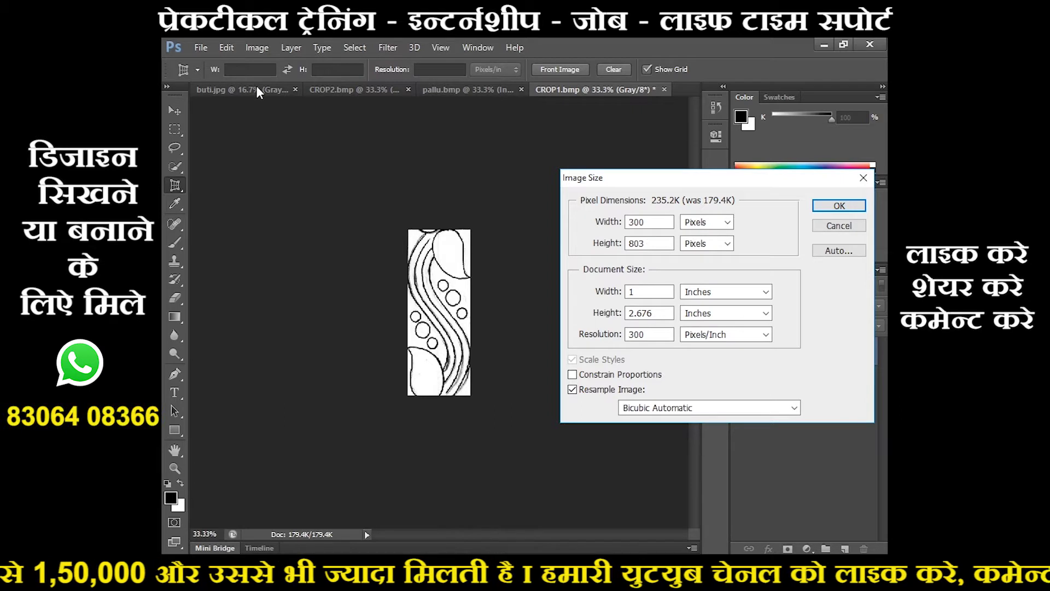
double_click(633, 291)
drag(661, 315, 623, 315)
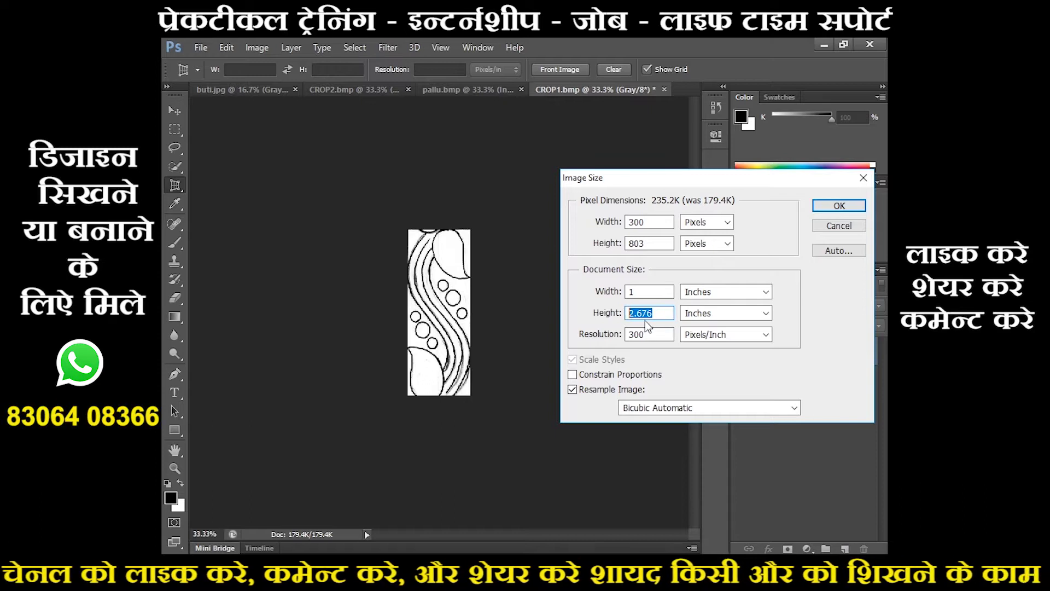
- Divide the 20-inch pallu height by the motif height of 2.676 inches in Calculator
click(224, 23)
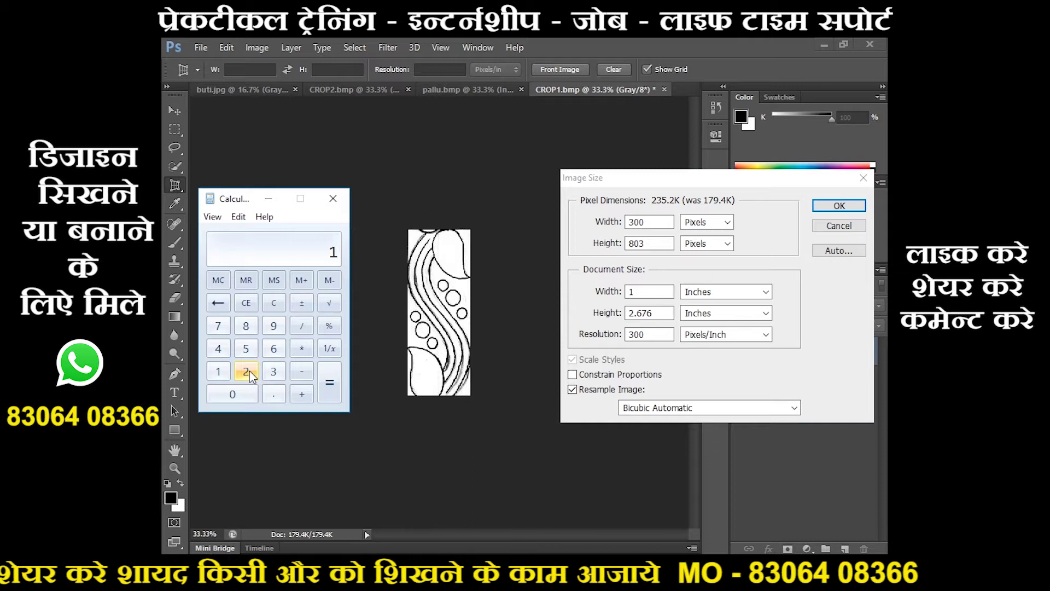
click(249, 371)
click(247, 395)
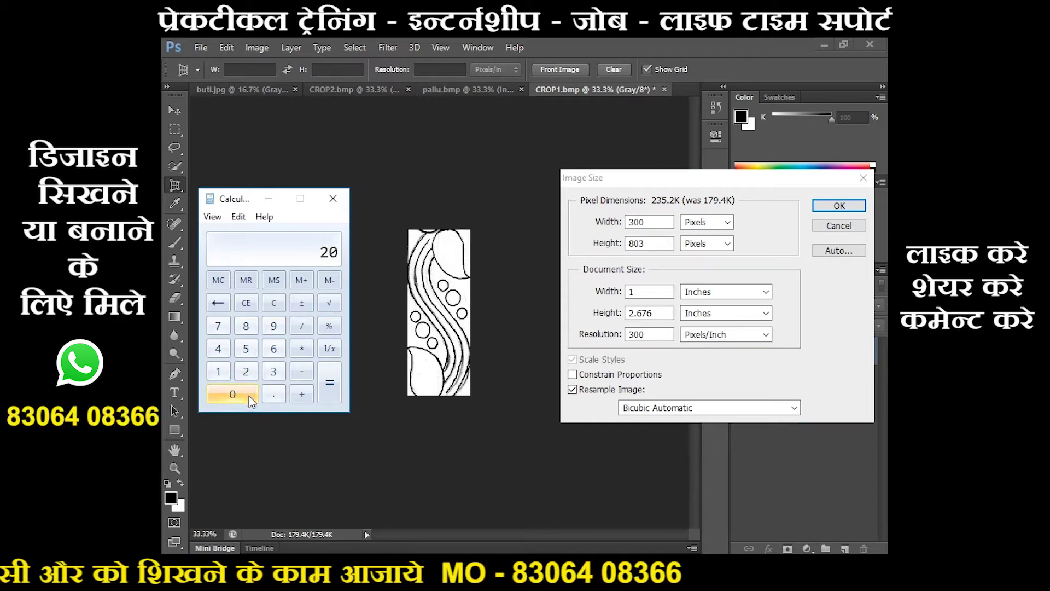
click(300, 327)
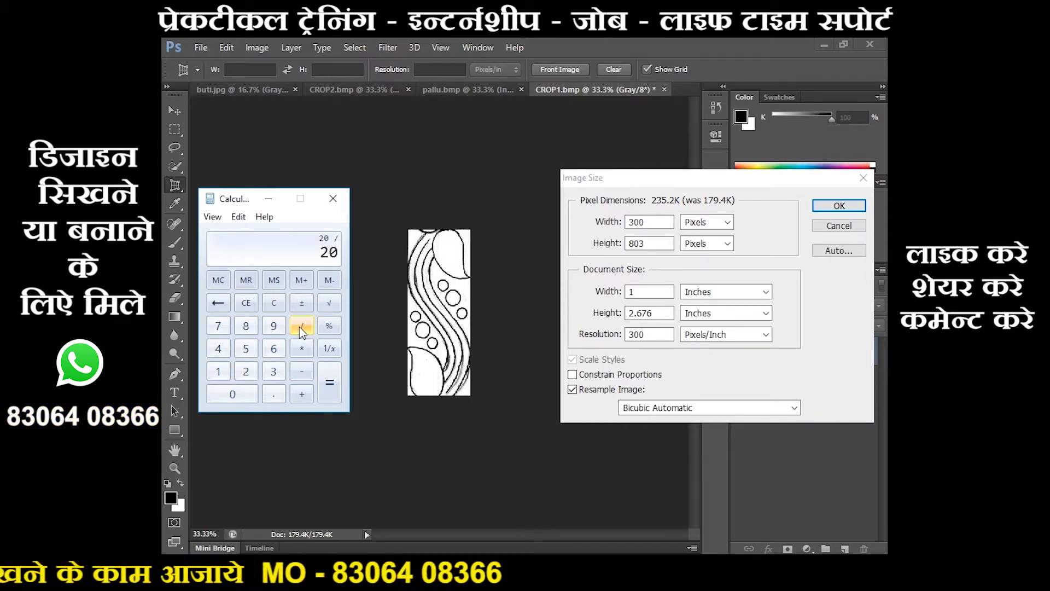
click(247, 372)
click(274, 394)
click(274, 350)
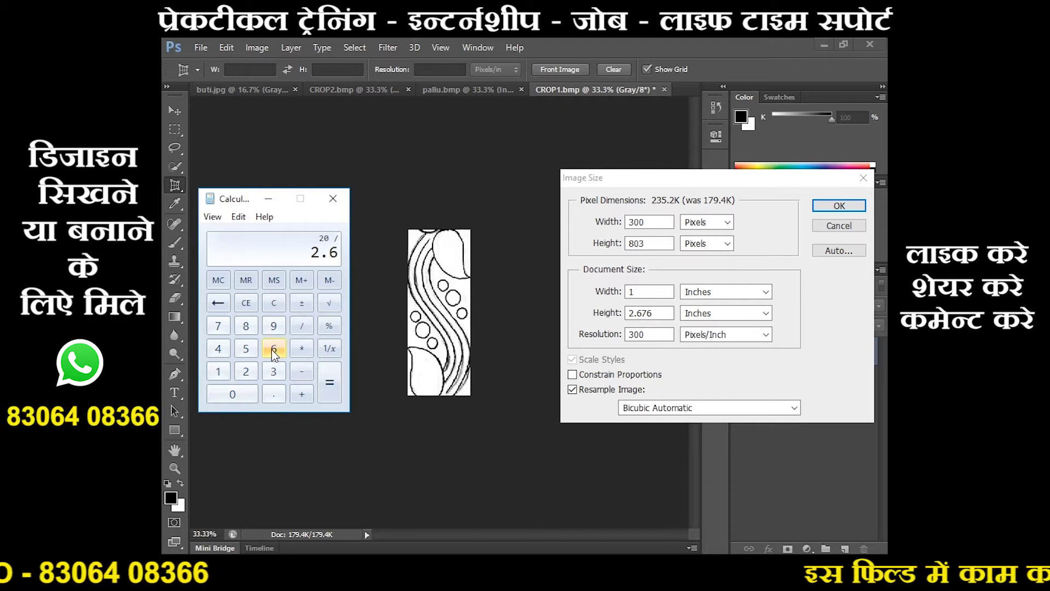
click(218, 326)
click(274, 349)
click(330, 382)
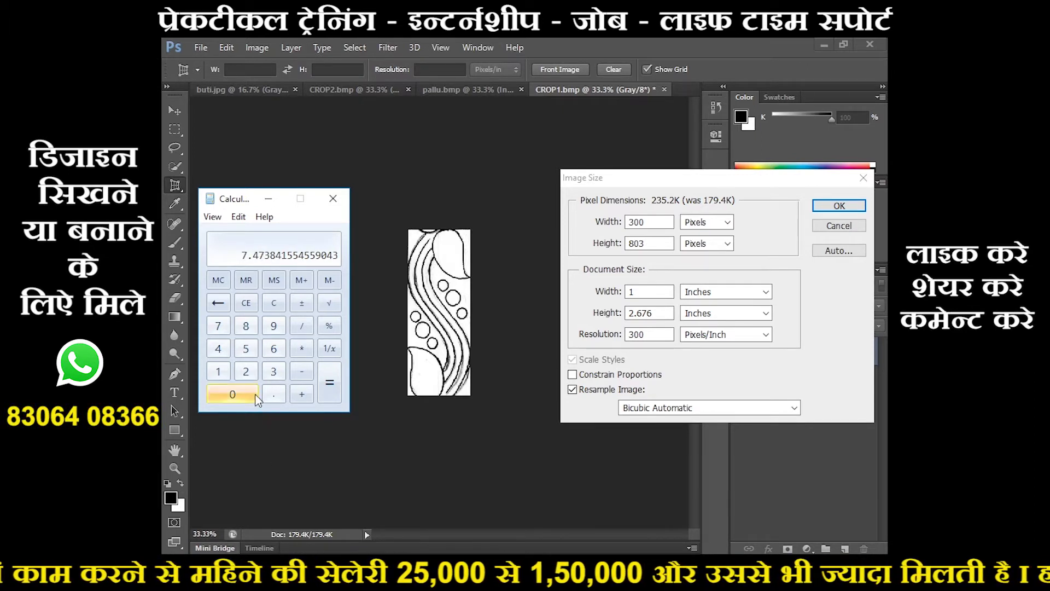
- Calculate how many 2.5-inch repeats fit in the 20-inch pallu height
click(246, 372)
click(240, 395)
click(300, 326)
click(244, 369)
click(276, 392)
click(246, 349)
click(325, 392)
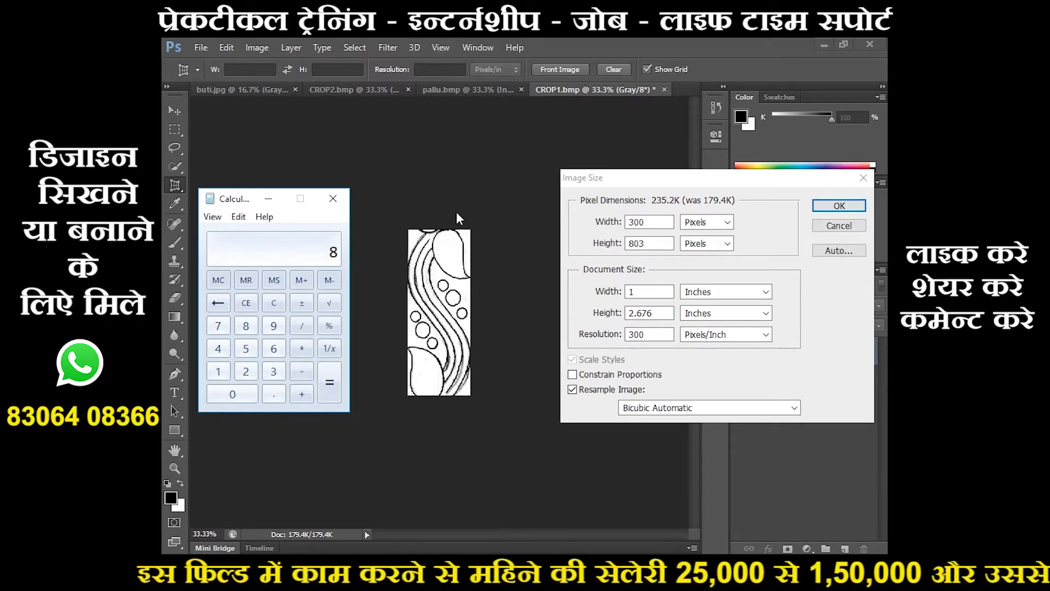
- Multiply the 2.5-inch repeat height by the pick of 48 to find the motif's height in pixels
click(246, 372)
click(274, 394)
click(245, 351)
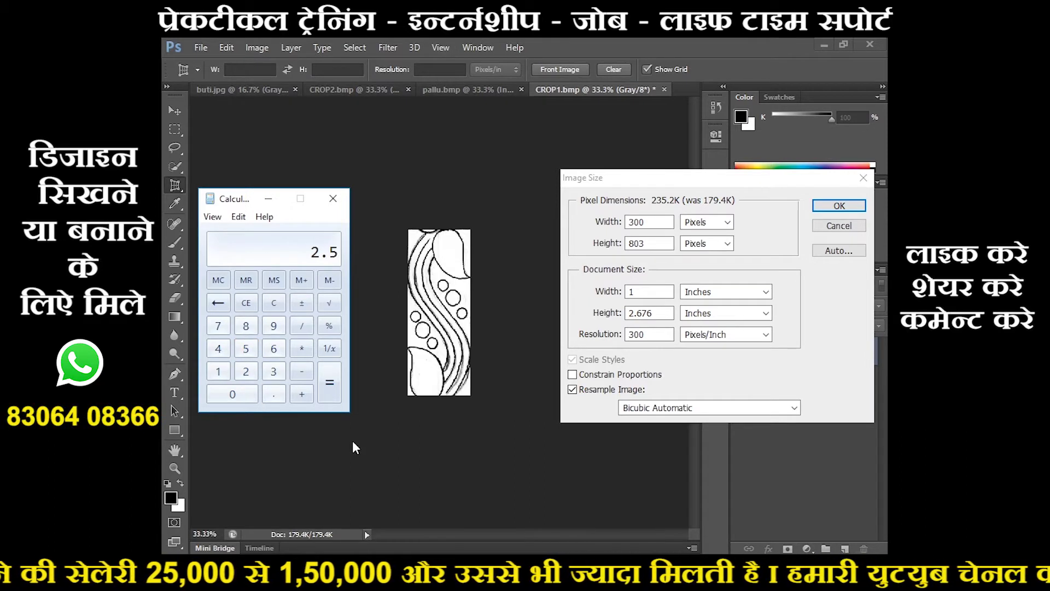
click(298, 350)
click(218, 348)
click(248, 327)
click(330, 390)
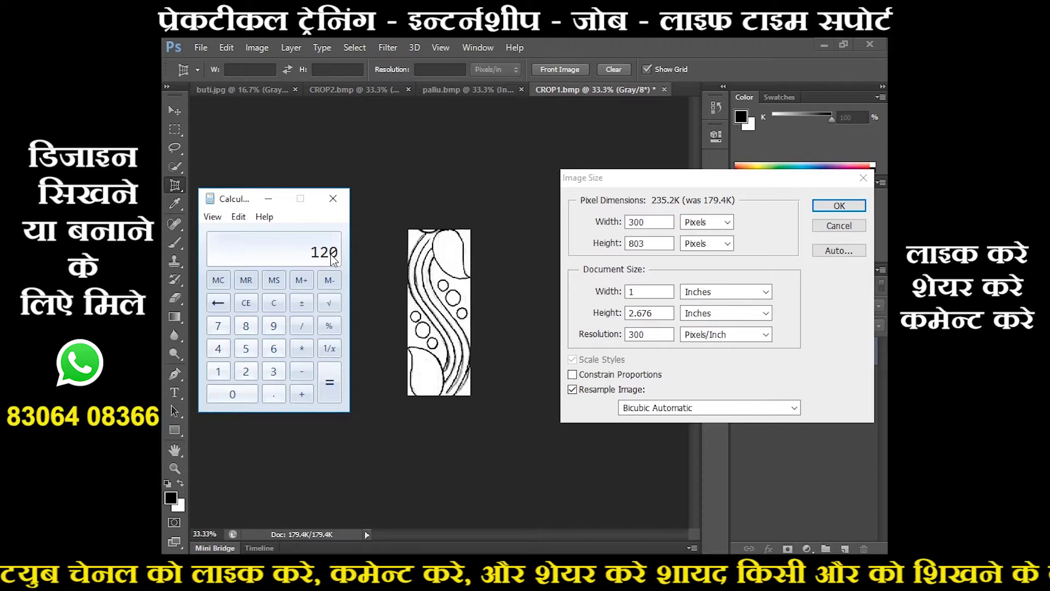
- Check the repeat by multiplying the 20-inch pallu height by 48 picks and dividing the total by 120
click(246, 371)
click(240, 393)
click(301, 351)
click(219, 349)
click(245, 326)
click(331, 386)
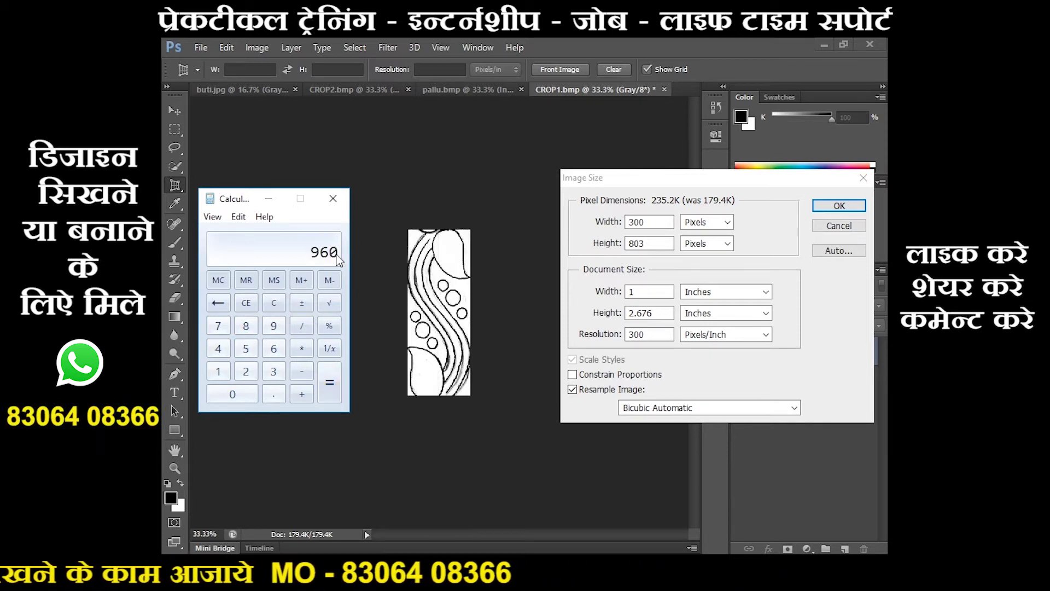
click(307, 331)
click(221, 372)
click(251, 372)
click(244, 392)
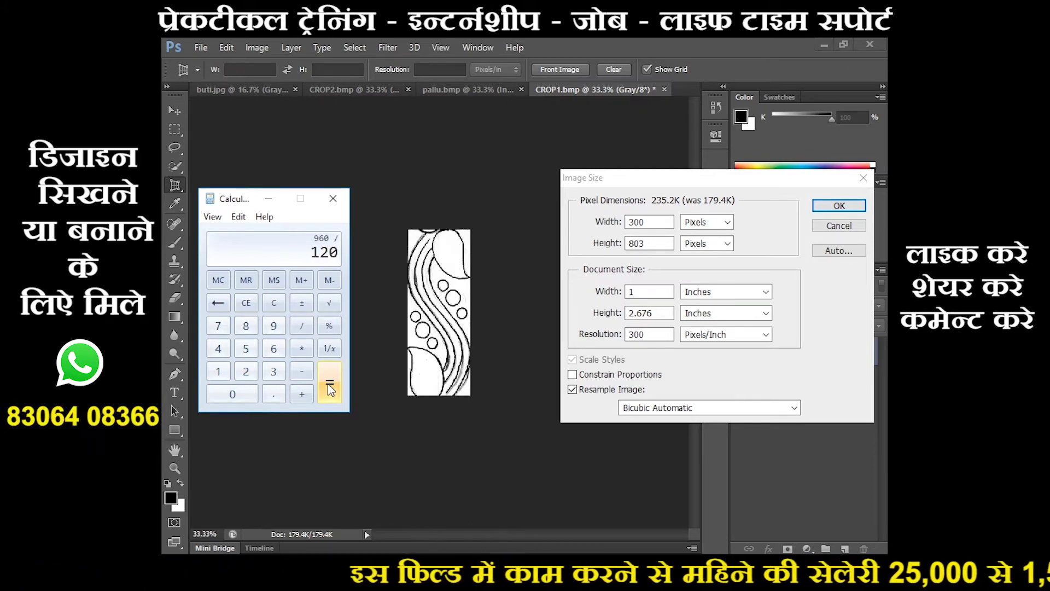
click(329, 386)
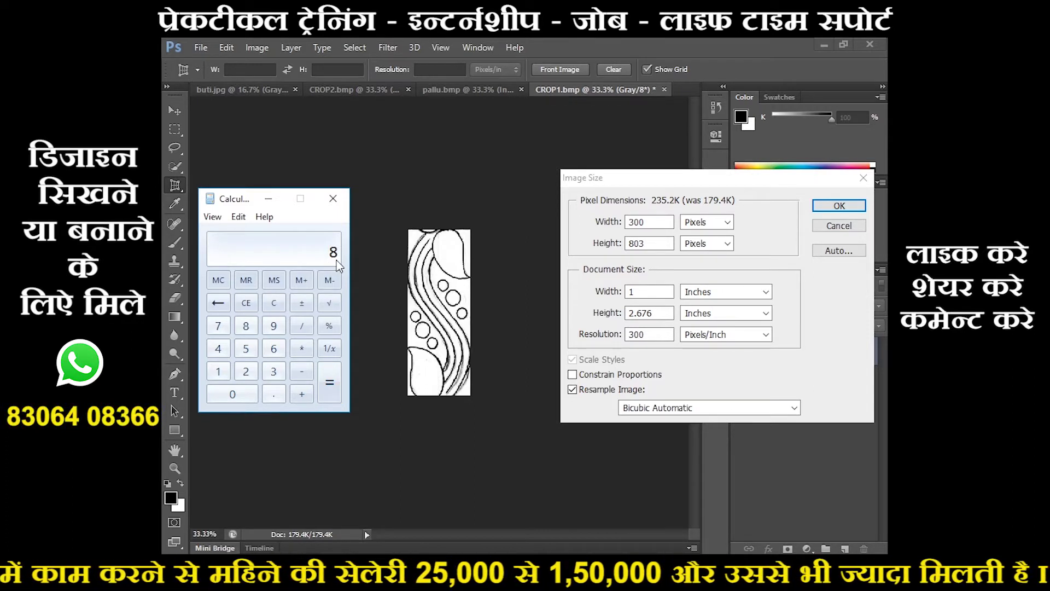
- Set the motif's pixel height to 120 in the Image Size settings
click(268, 200)
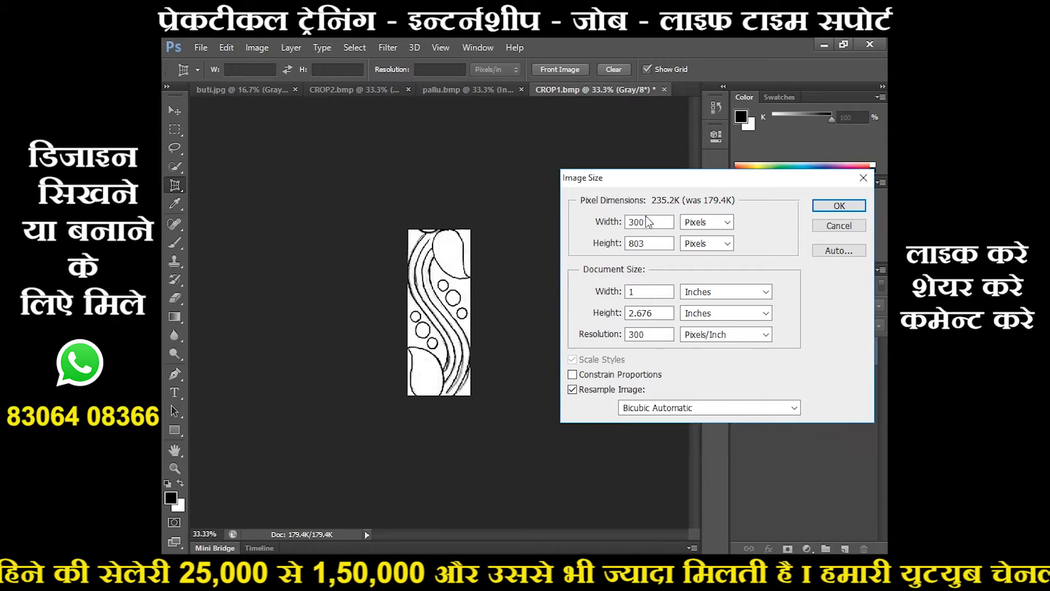
drag(646, 244, 621, 244)
text(120)
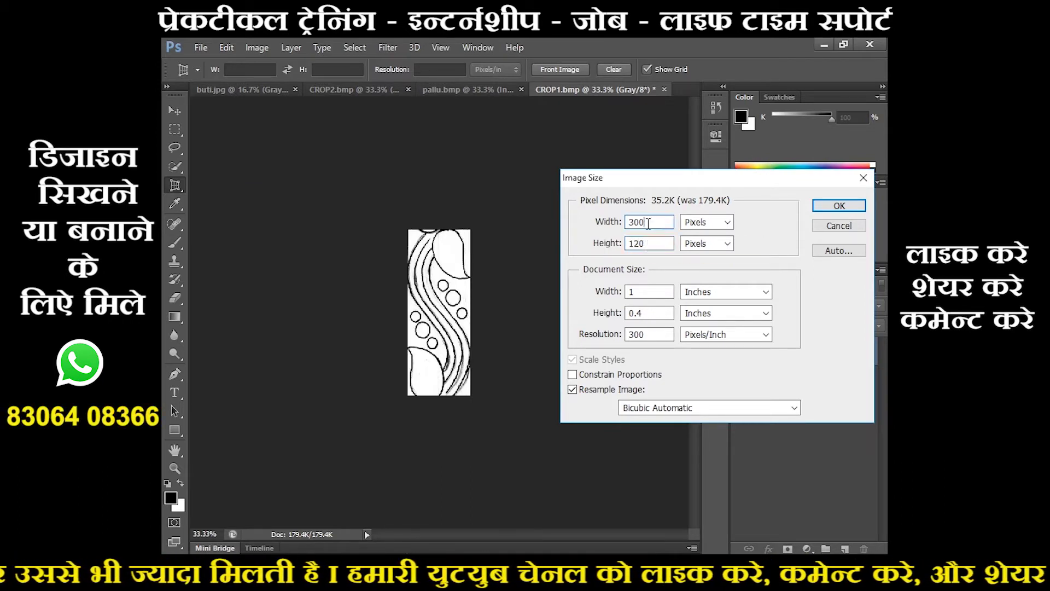
- Subtract 8 from the 96 reed in Calculator to find the motif's width in pixels
click(605, 221)
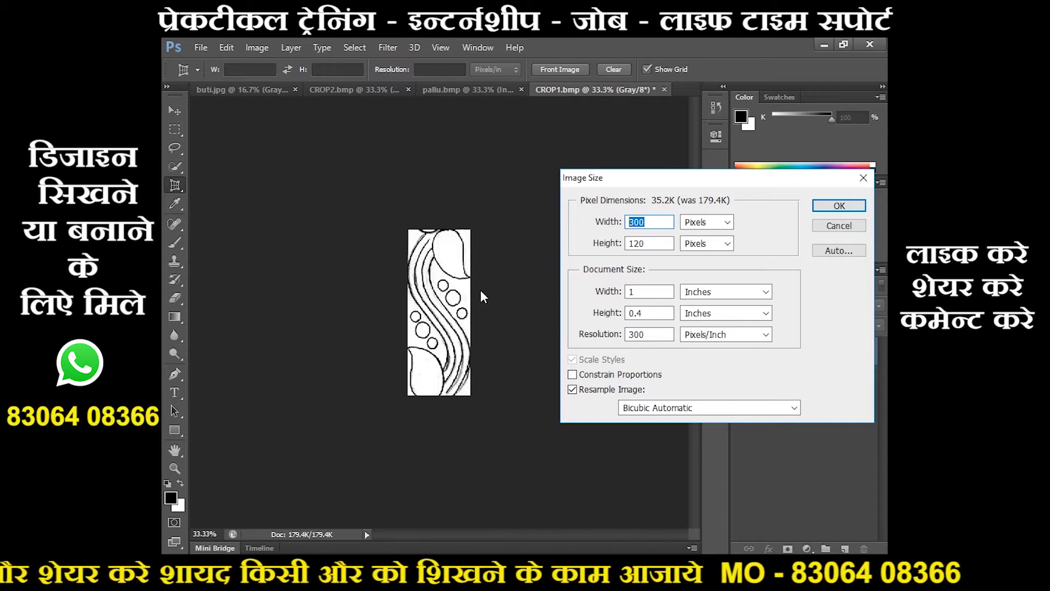
click(360, 545)
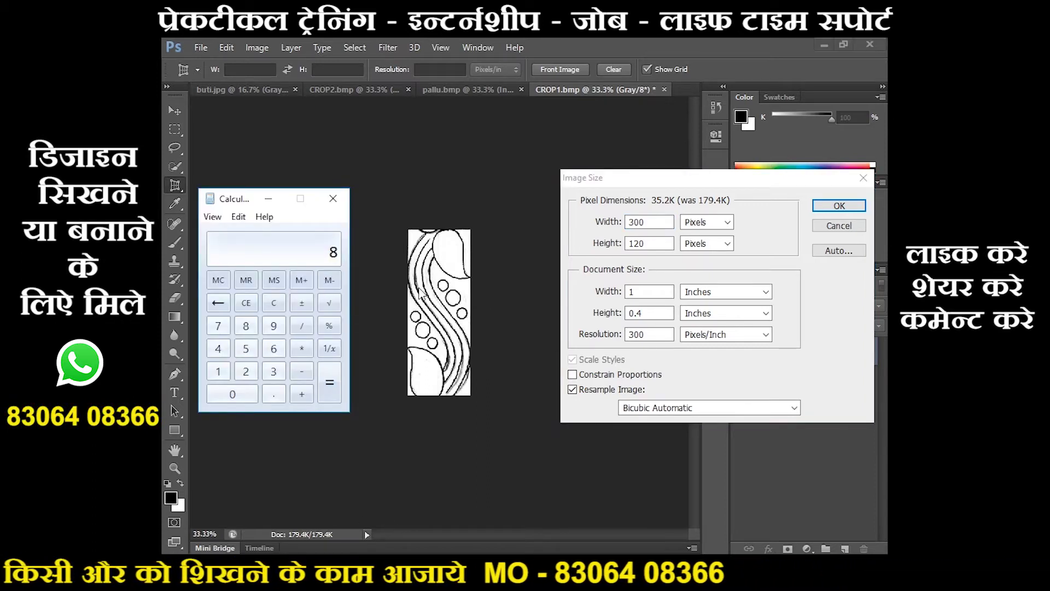
text(96-8)
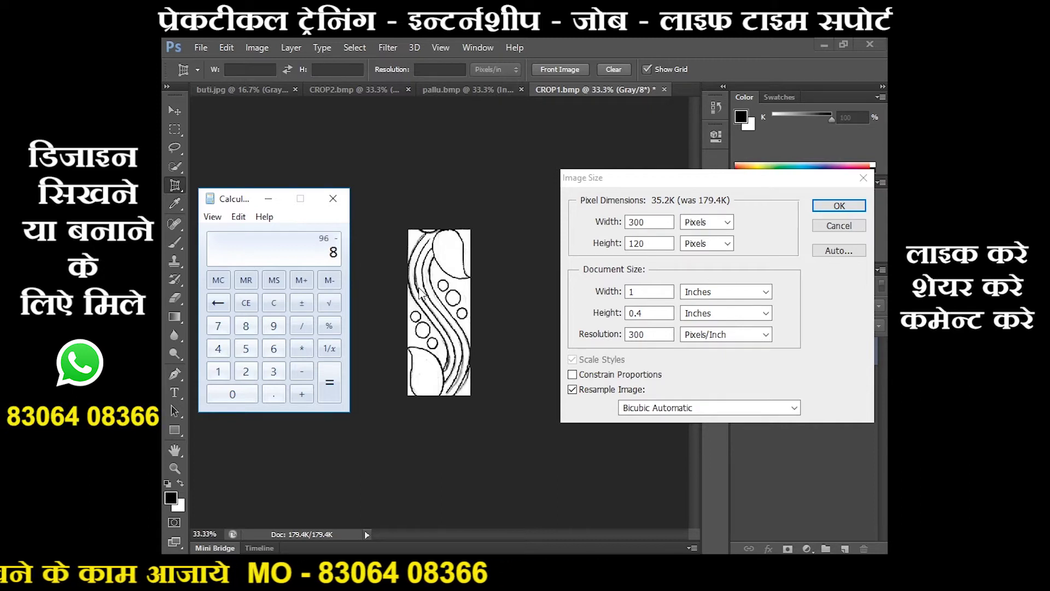
key(Return)
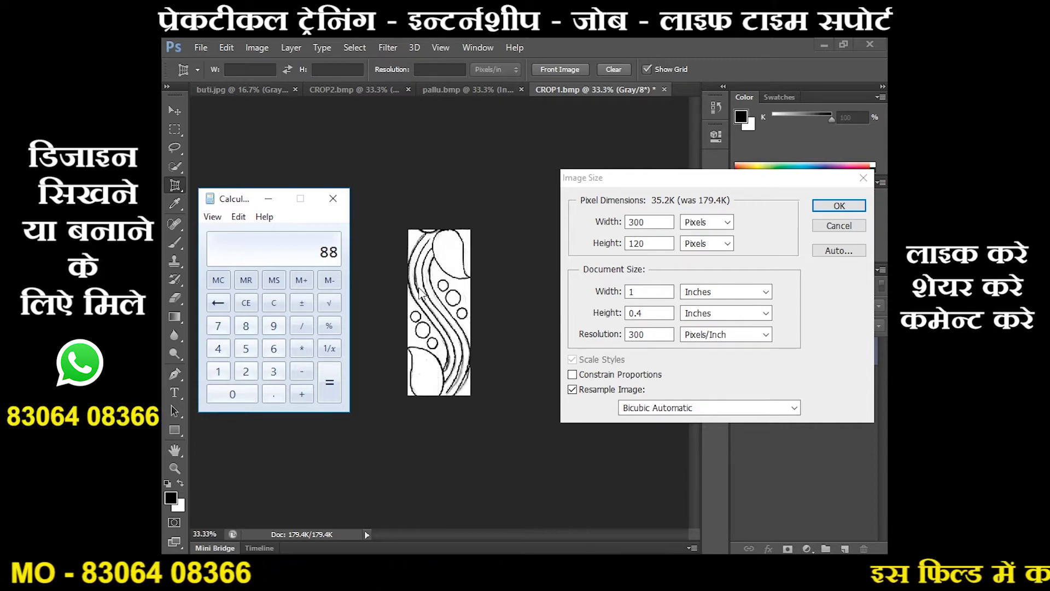
- Set the motif's pixel width to 88 in the Image Size settings and apply the resize
click(268, 198)
double_click(650, 227)
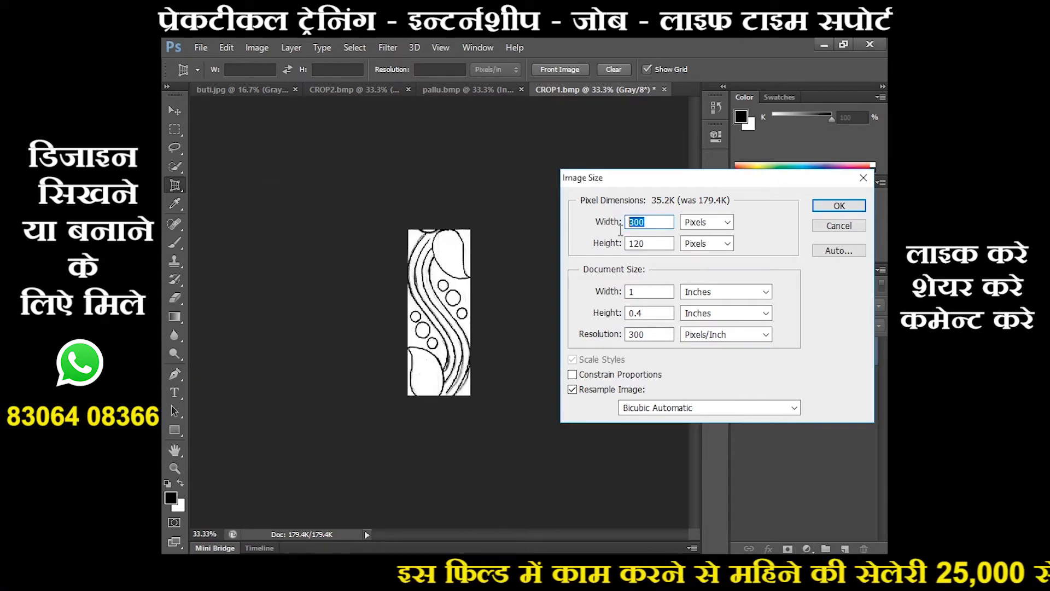
text(88)
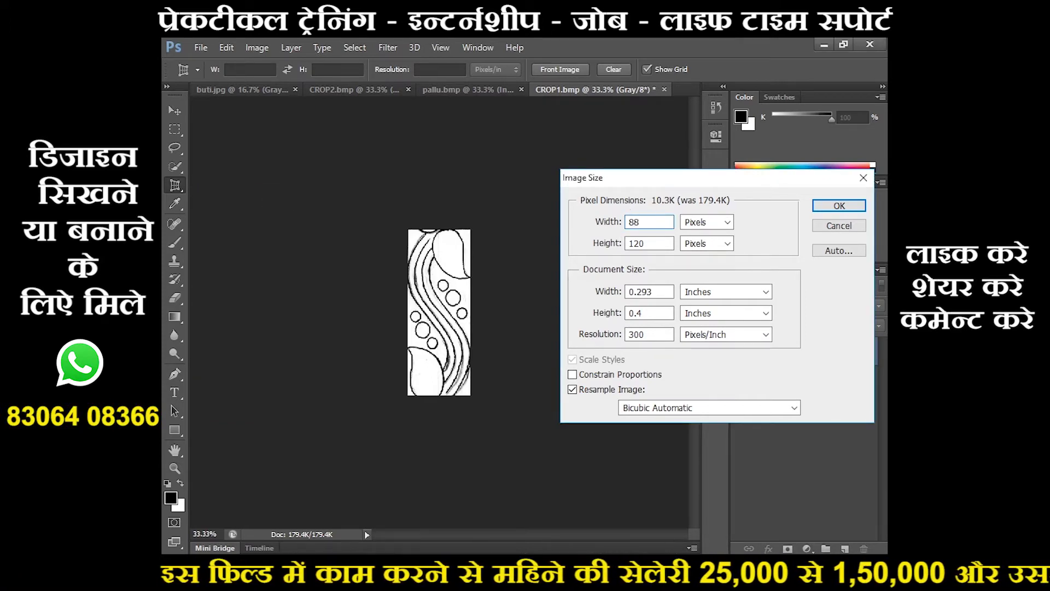
click(816, 208)
- Save the resized motif to the Desktop as BCROP in BMP format with the Windows 8 Bit options
click(195, 46)
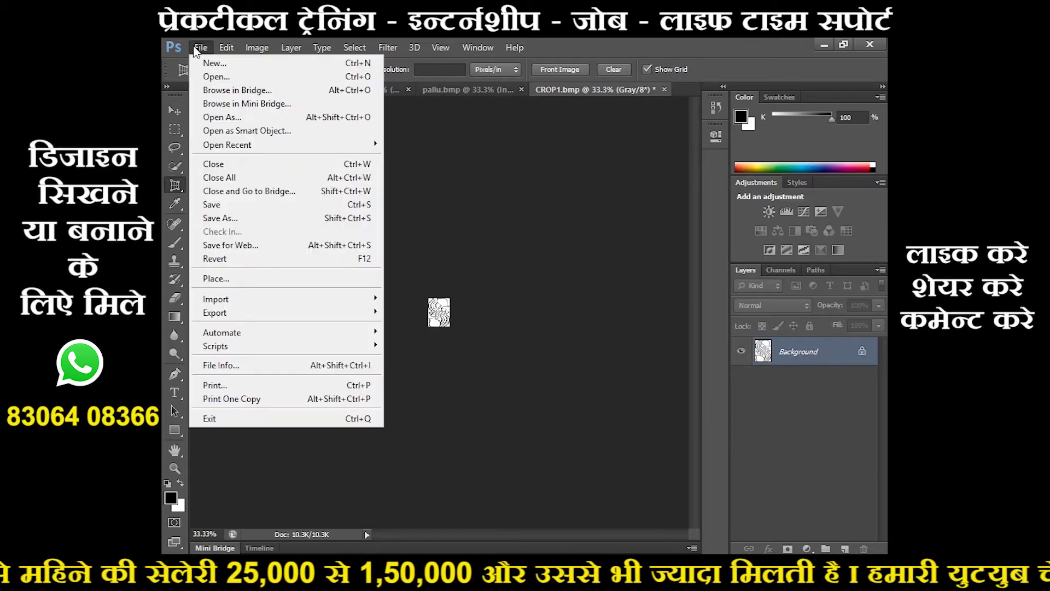
click(237, 219)
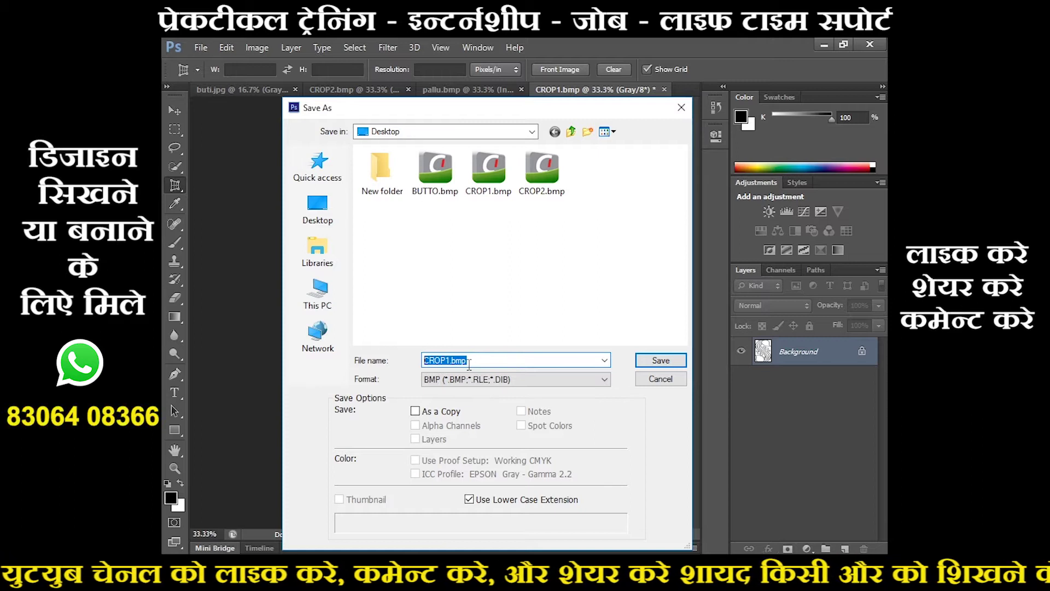
text(BO)
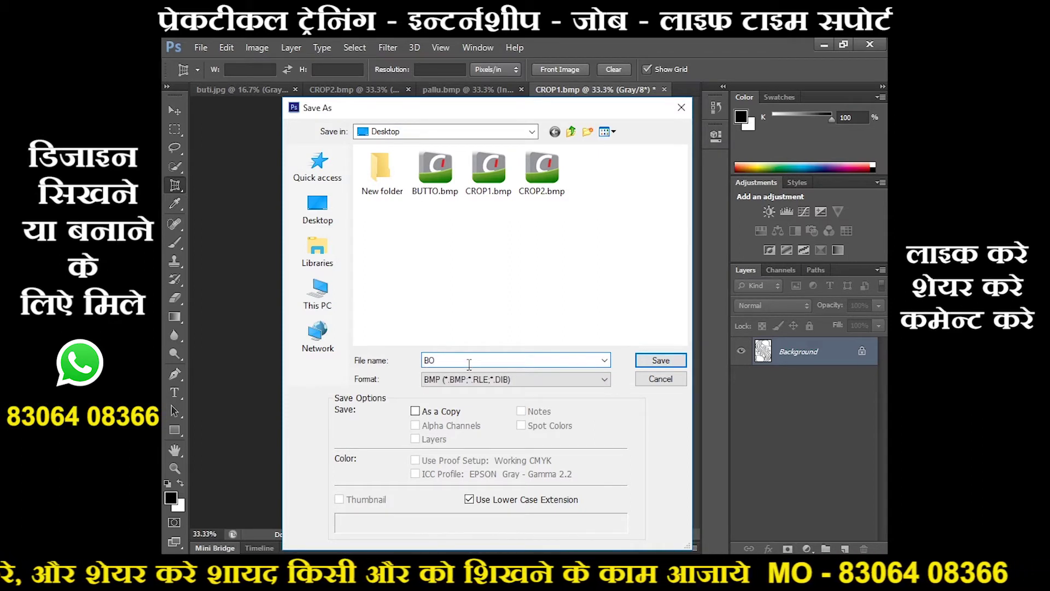
key(BackSpace)
text(CROP)
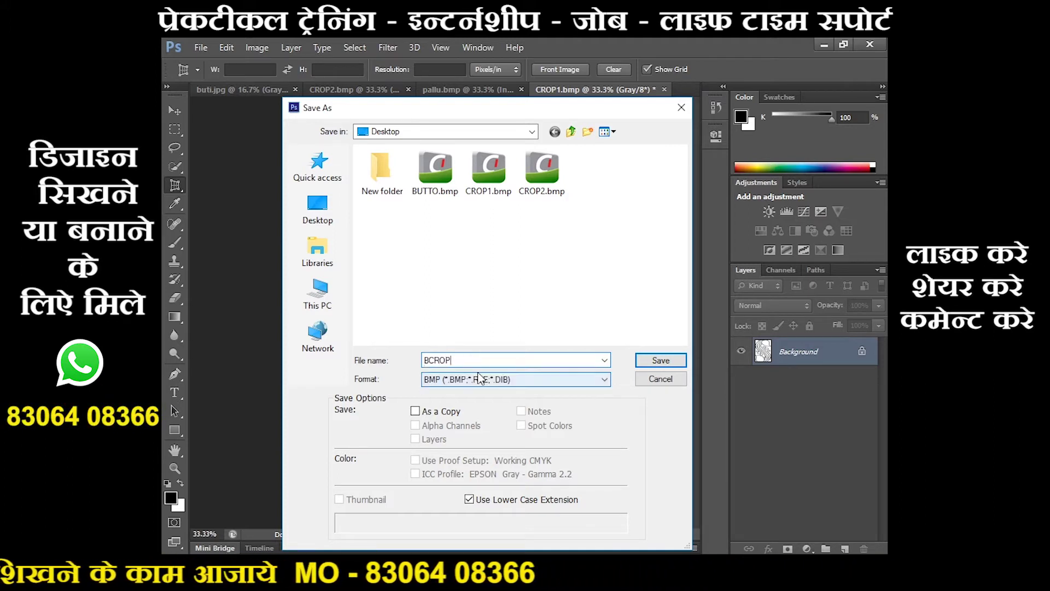
click(651, 361)
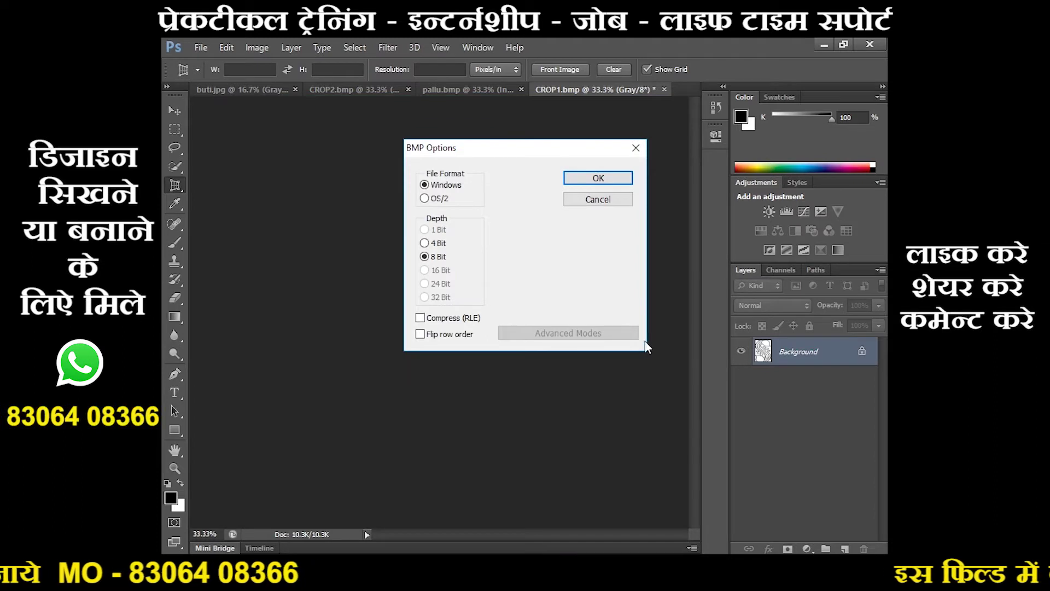
click(603, 178)
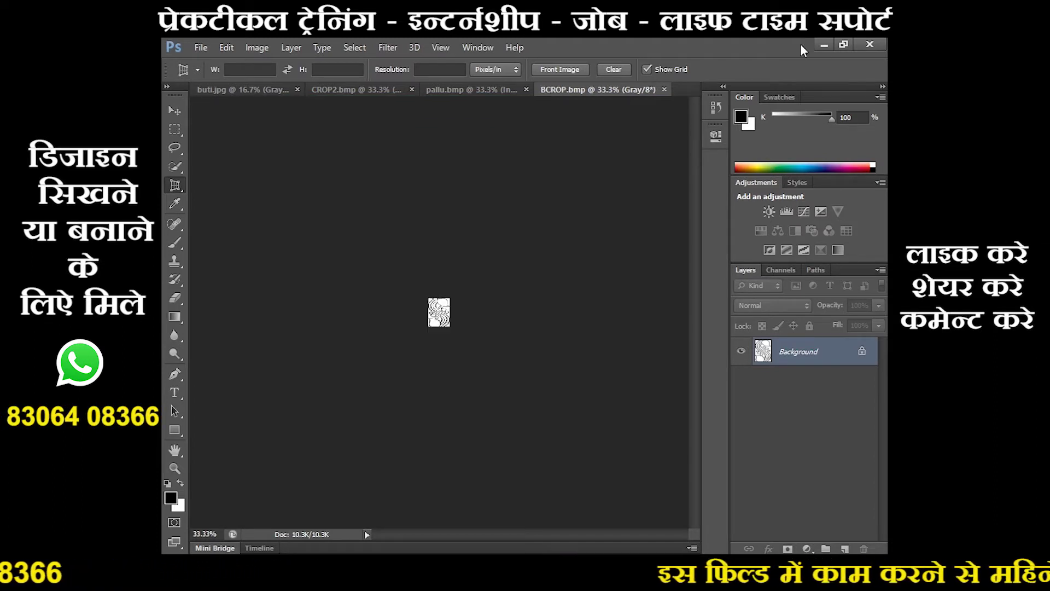
- Open BCROP.bmp from the desktop in Texcelle and reduce it to 16 colors with Convert to design file (PHOTO)
click(823, 45)
drag(300, 378, 347, 425)
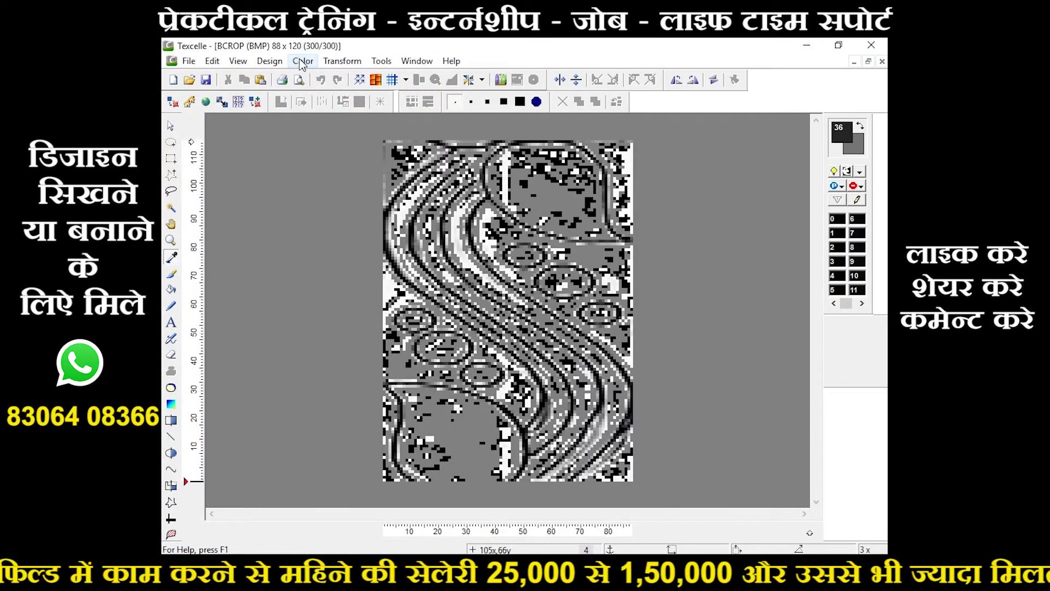
click(302, 61)
click(328, 93)
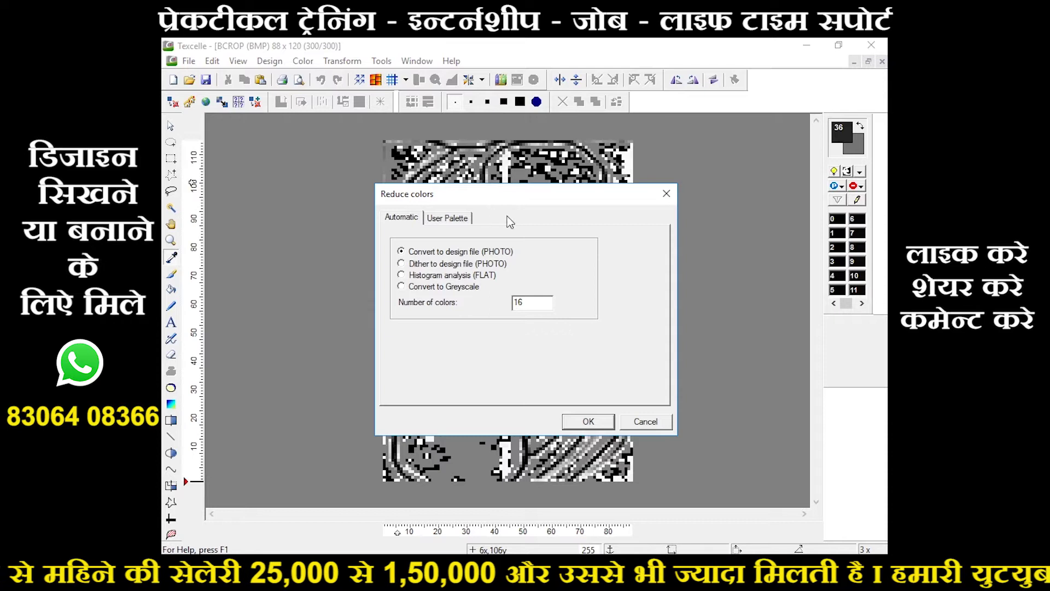
click(581, 425)
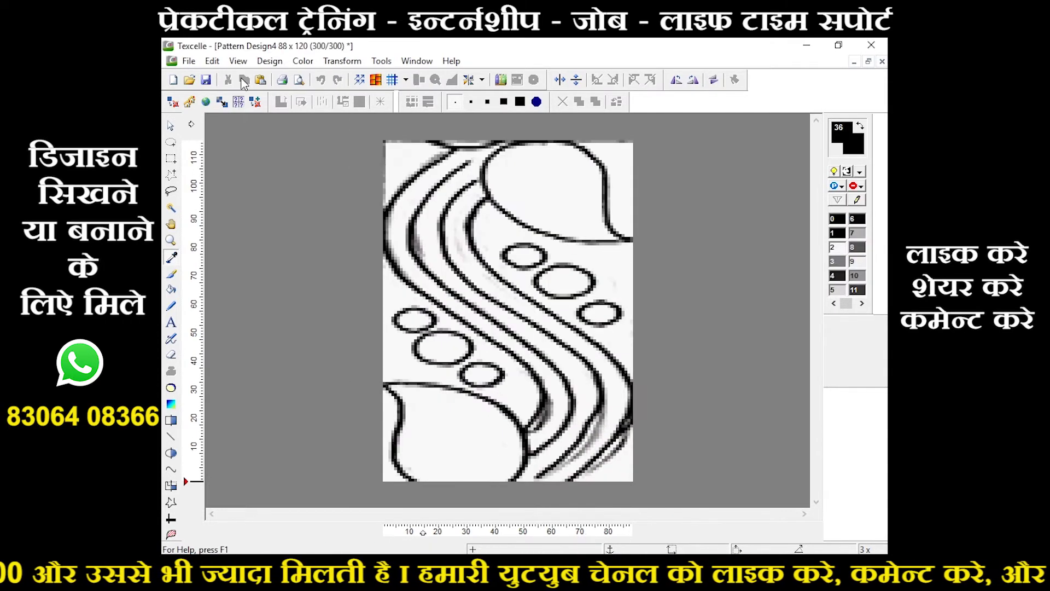
- Set the design's paper format to 96 by 48 in the Resize Design settings and apply it
click(268, 61)
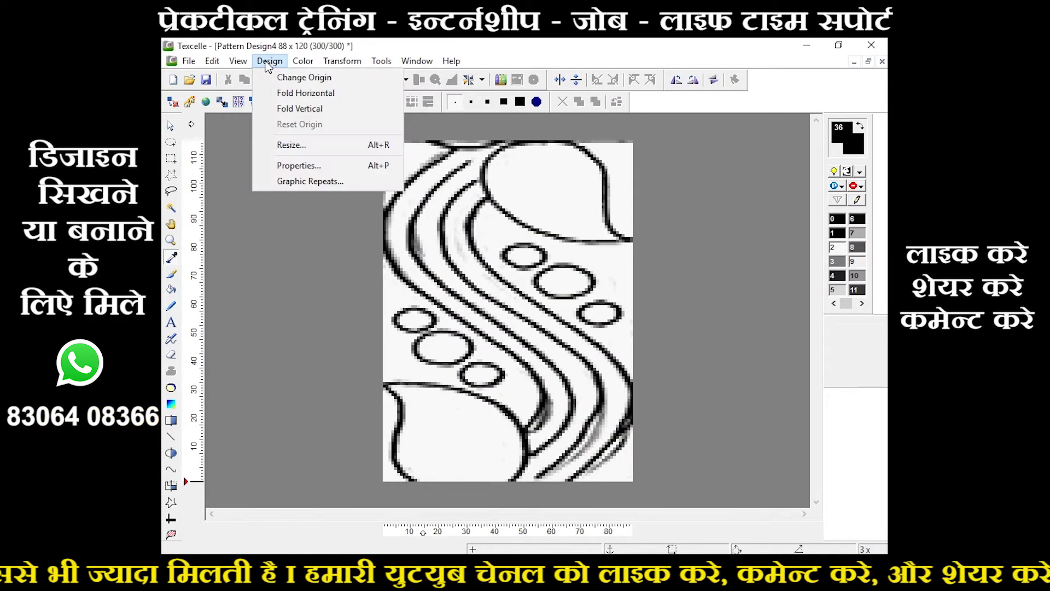
click(295, 145)
double_click(423, 309)
text(9)
key(Tab)
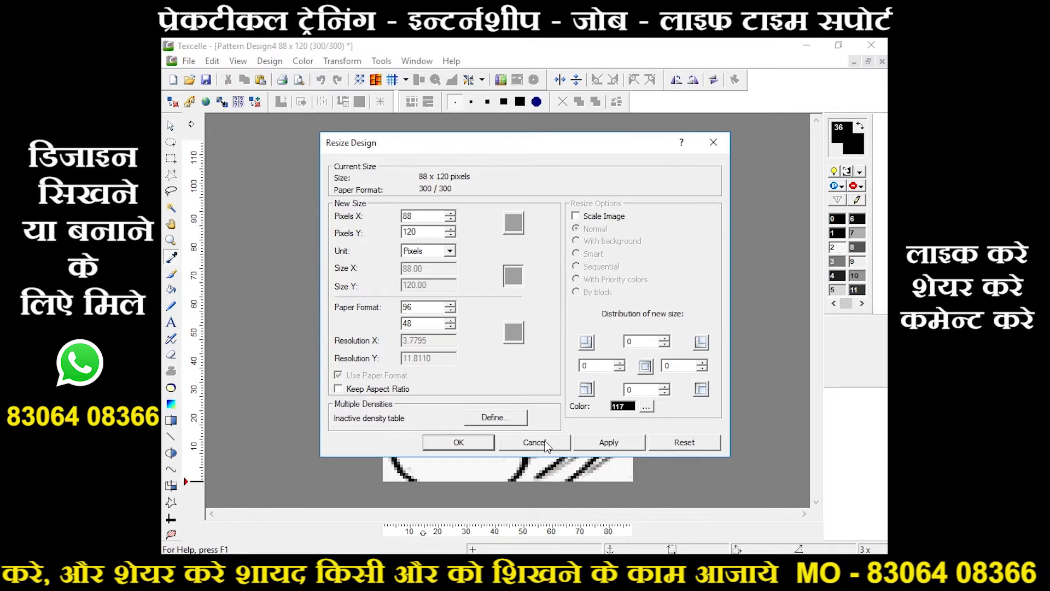
text(48)
click(598, 450)
click(485, 448)
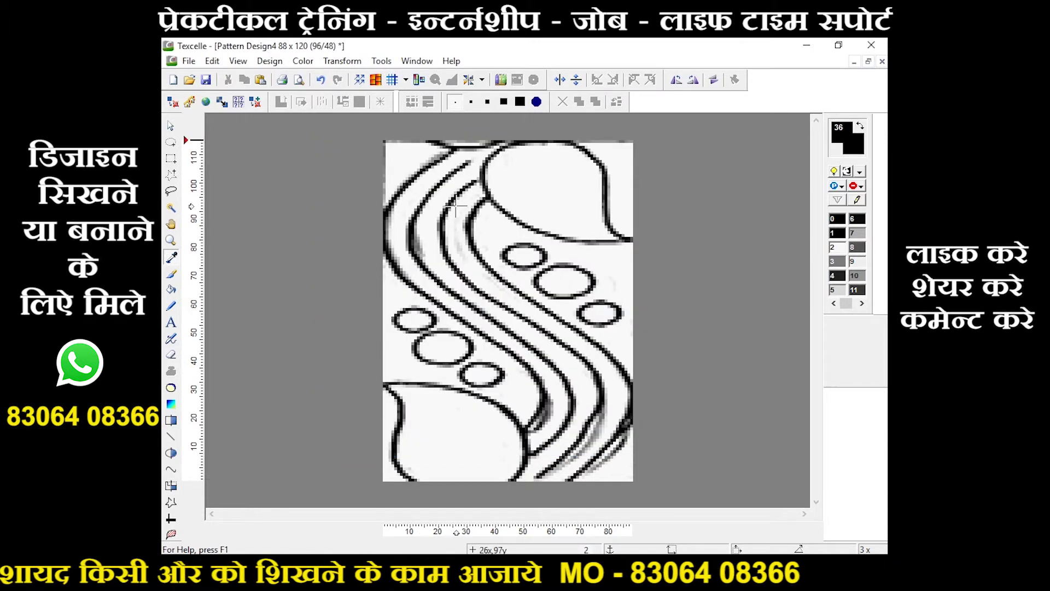
- Display the design in its paper-format proportions and preview it in straight repeats with 0 horizontal and vertical drop
click(419, 81)
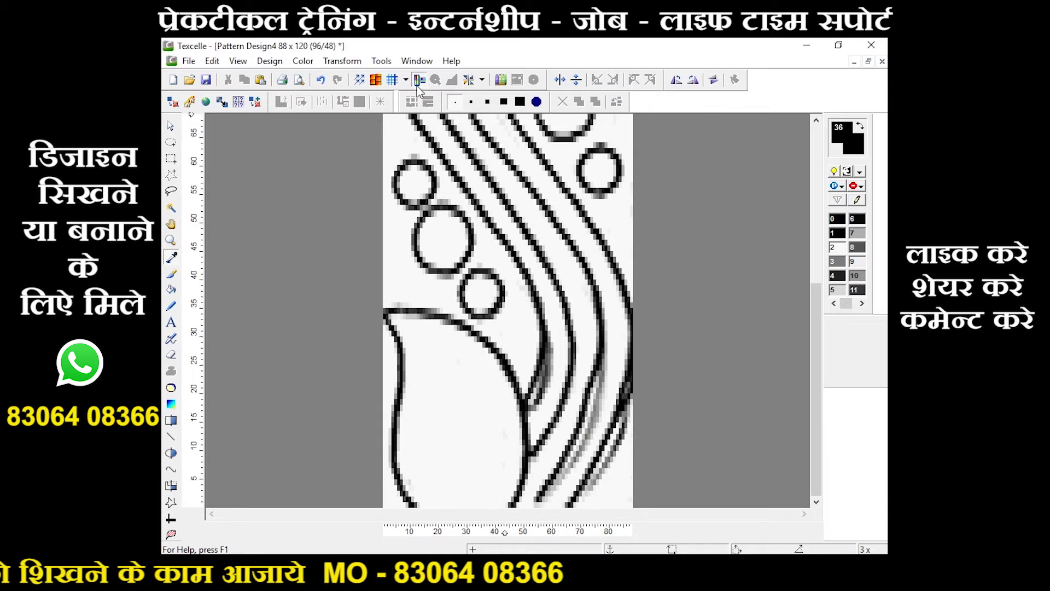
key(minus)
key(minus)
key(minus)
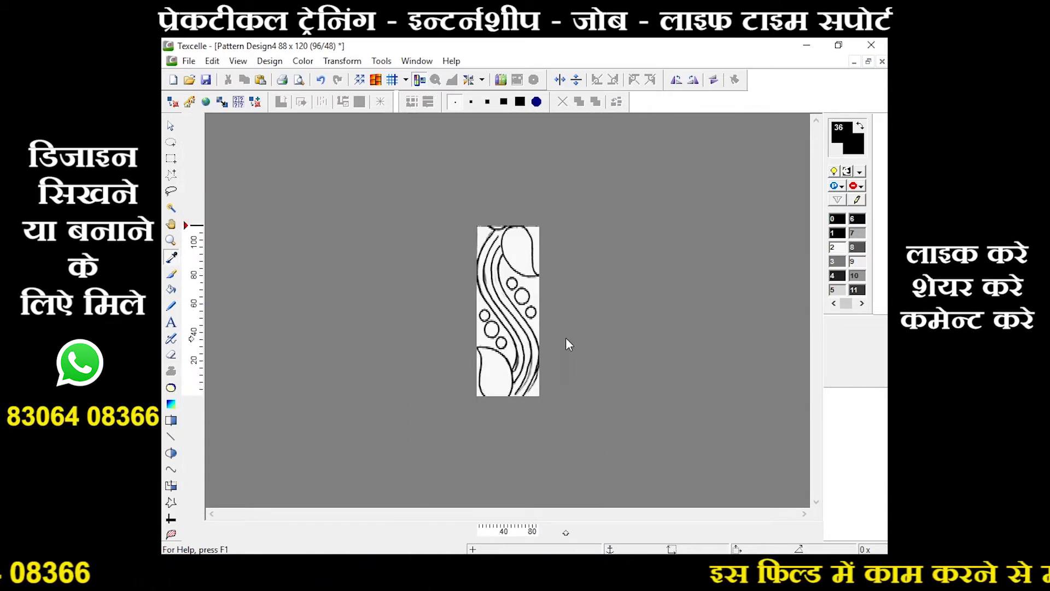
click(363, 86)
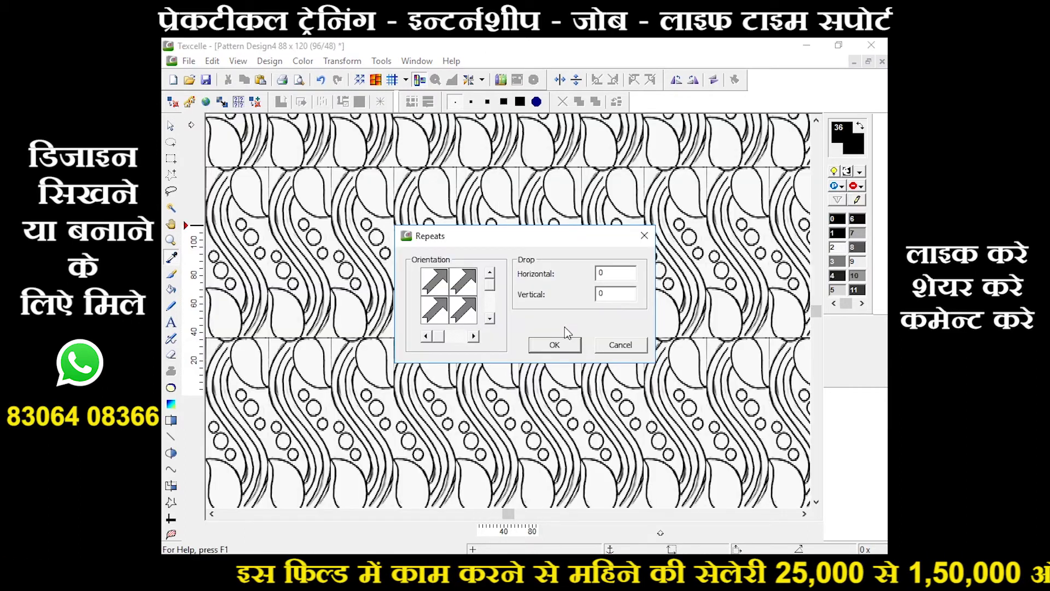
click(554, 345)
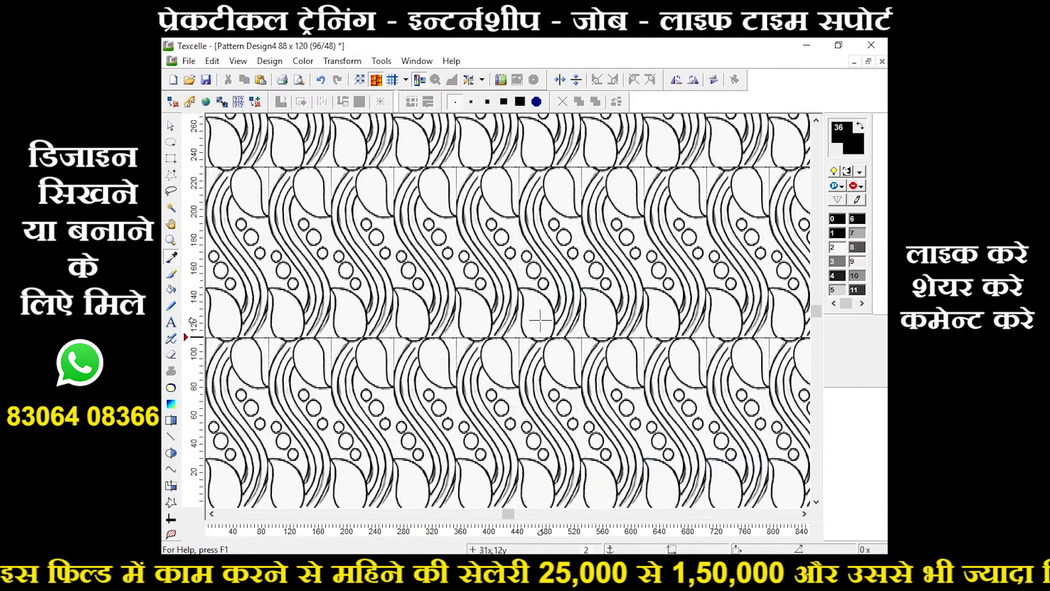
scroll(542, 320, up, 1)
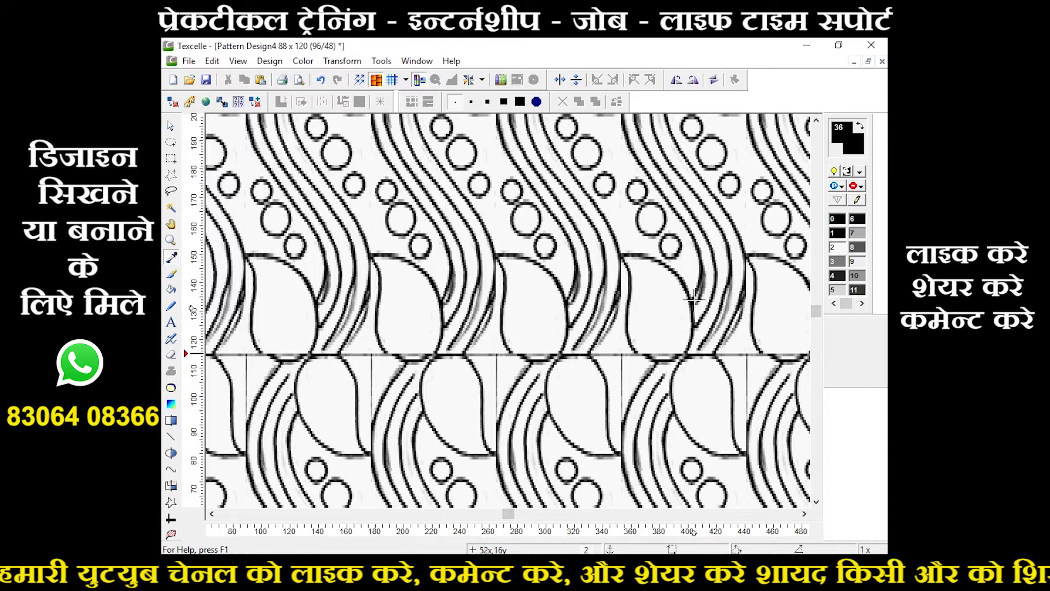
- Save the design over the existing BCROP.bmp on the Desktop and close it
click(193, 66)
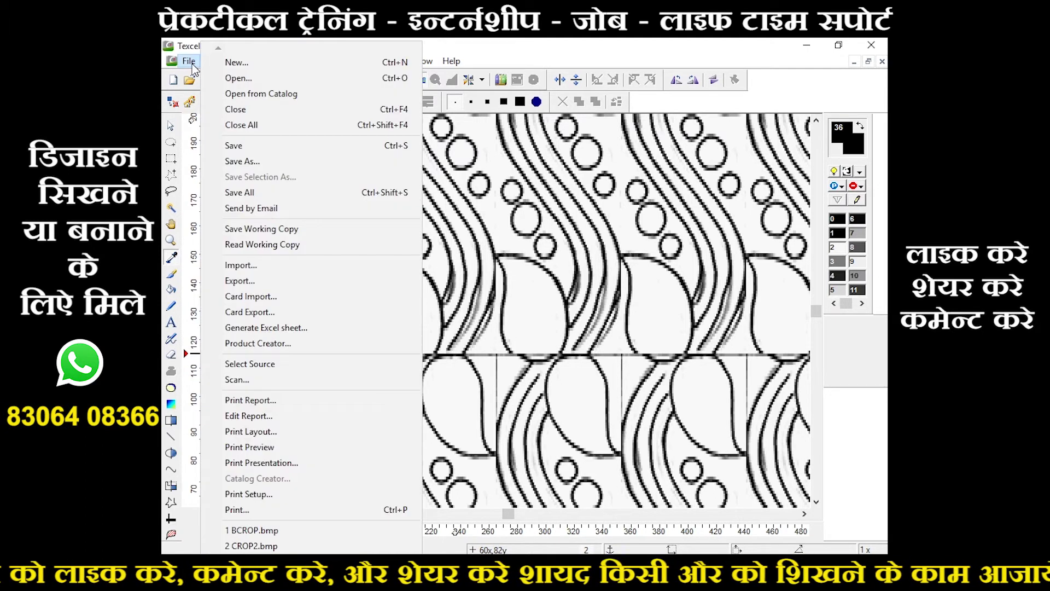
click(247, 159)
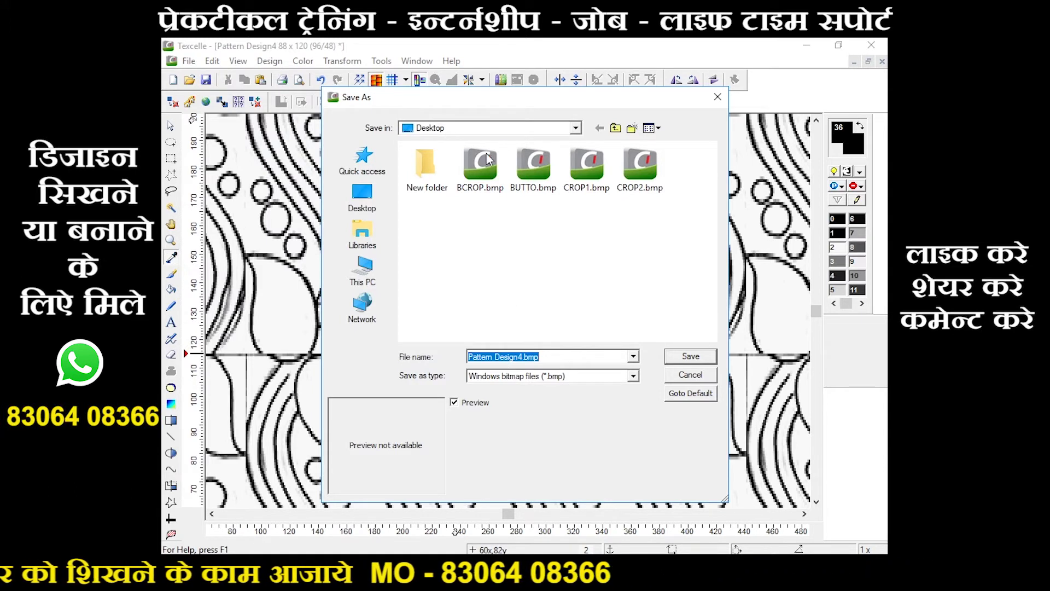
click(493, 178)
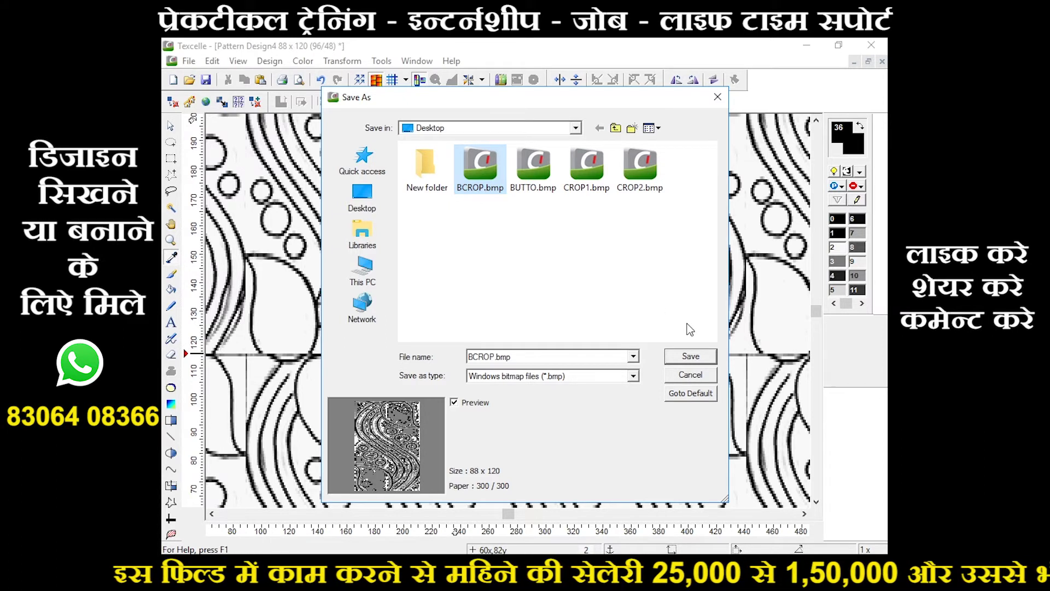
click(691, 358)
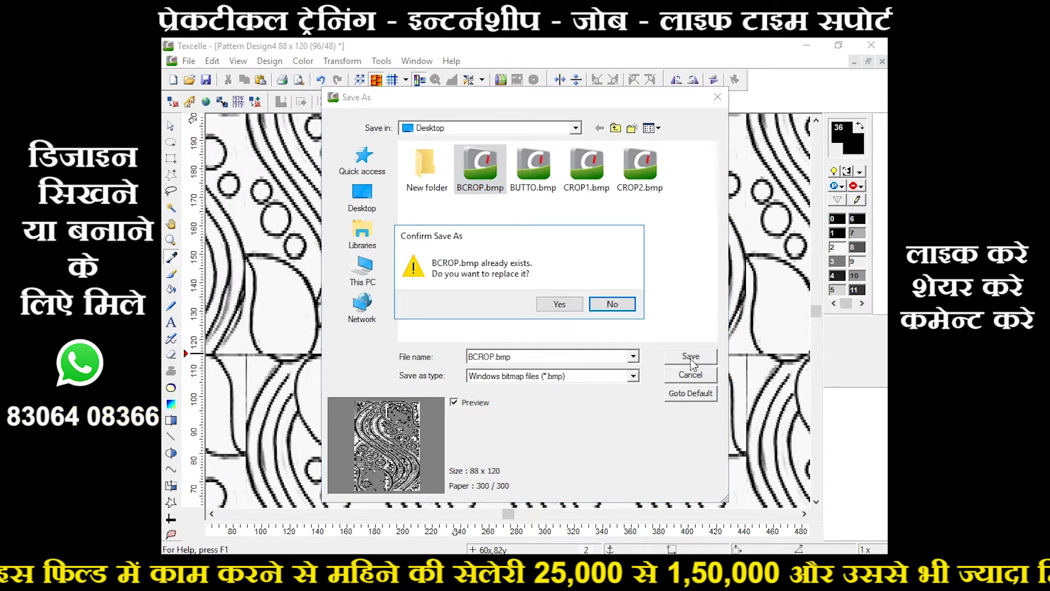
click(546, 300)
click(882, 62)
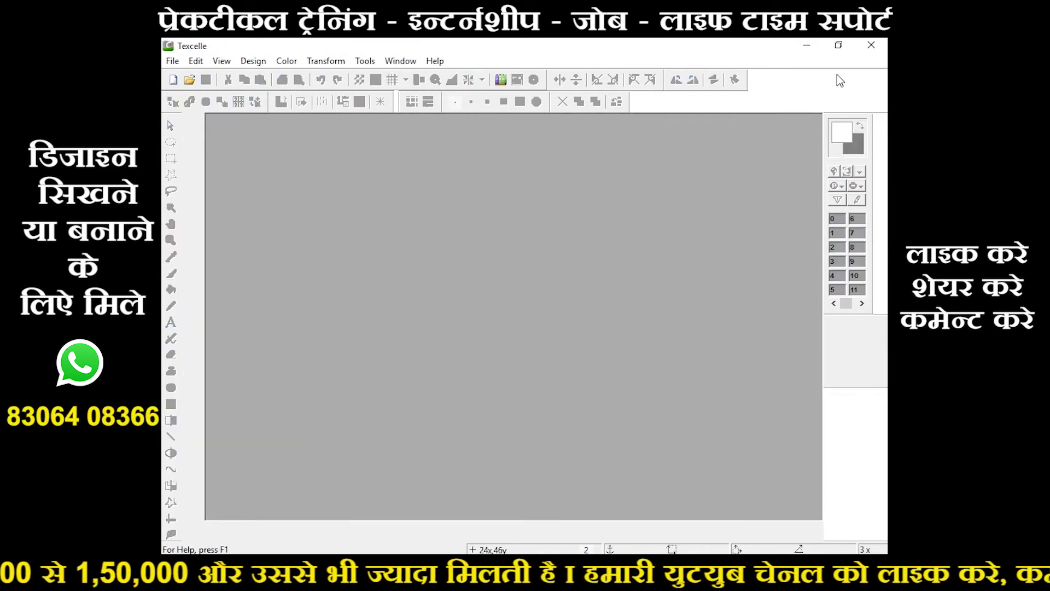
- Switch back to Photoshop and bring up the CROP2.bmp drawing
click(807, 46)
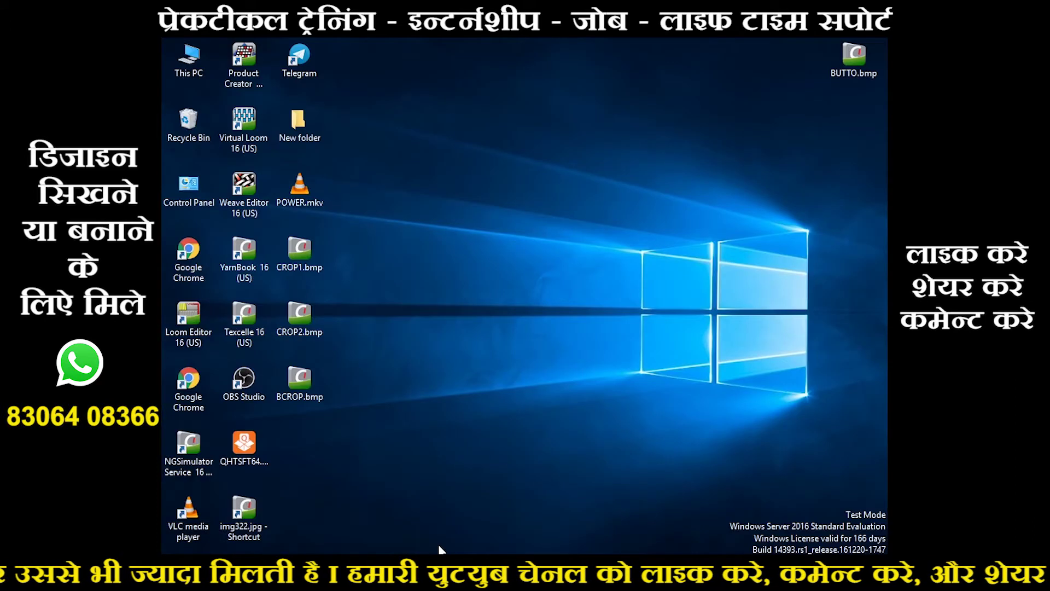
mouse_move(427, 572)
click(364, 531)
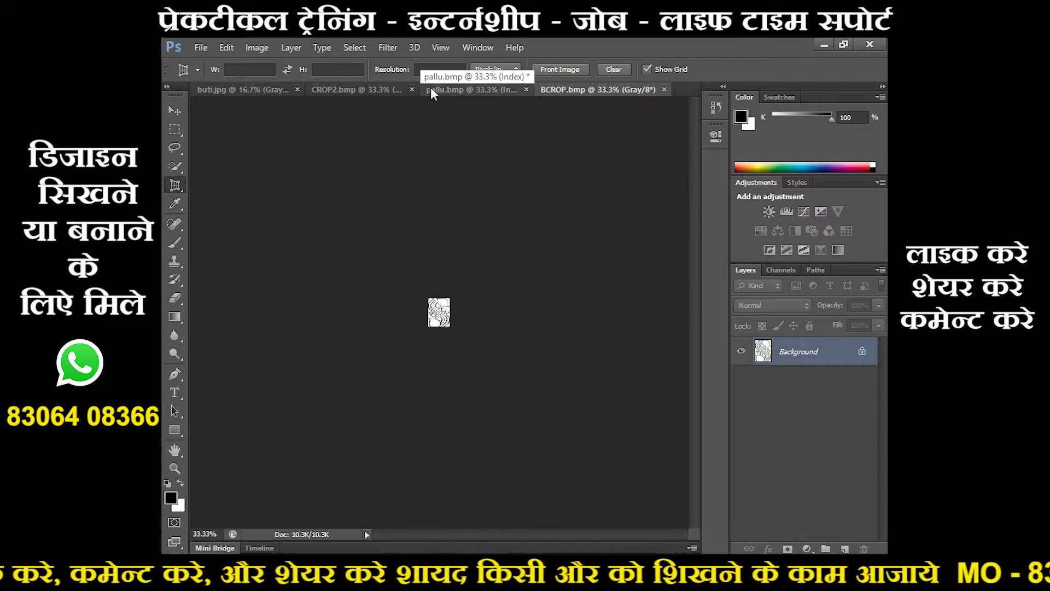
click(329, 90)
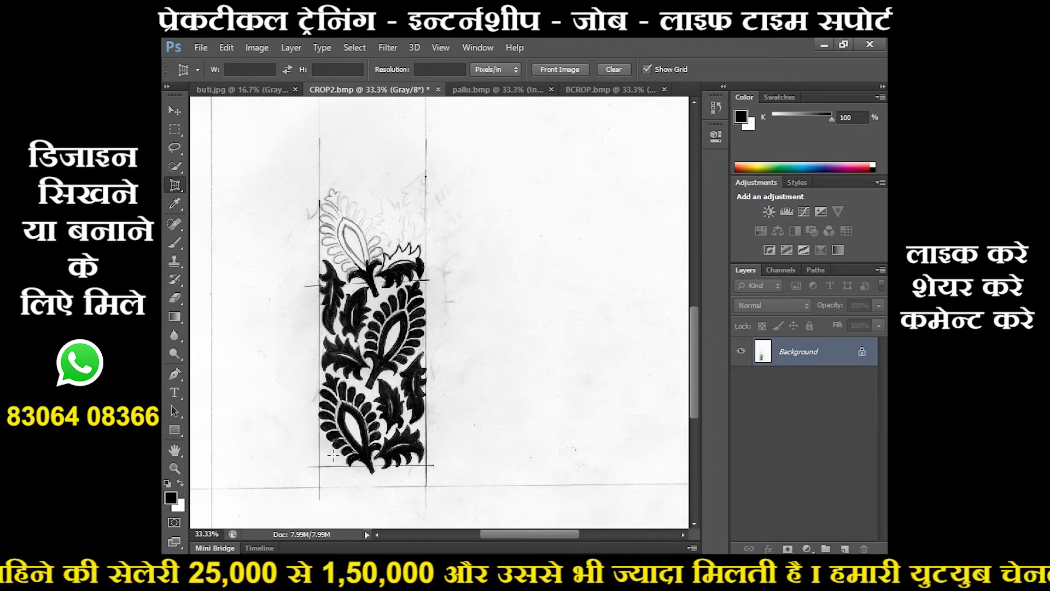
- Perspective-crop the CROP2.bmp drawing to a single border repeat, aligned with the two vertical border lines
click(426, 242)
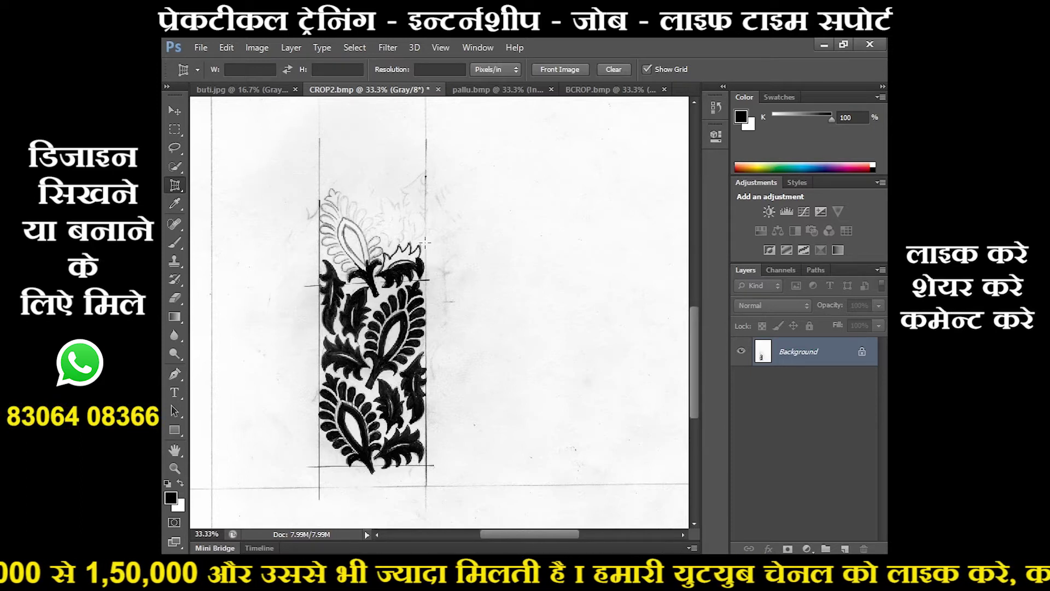
click(319, 247)
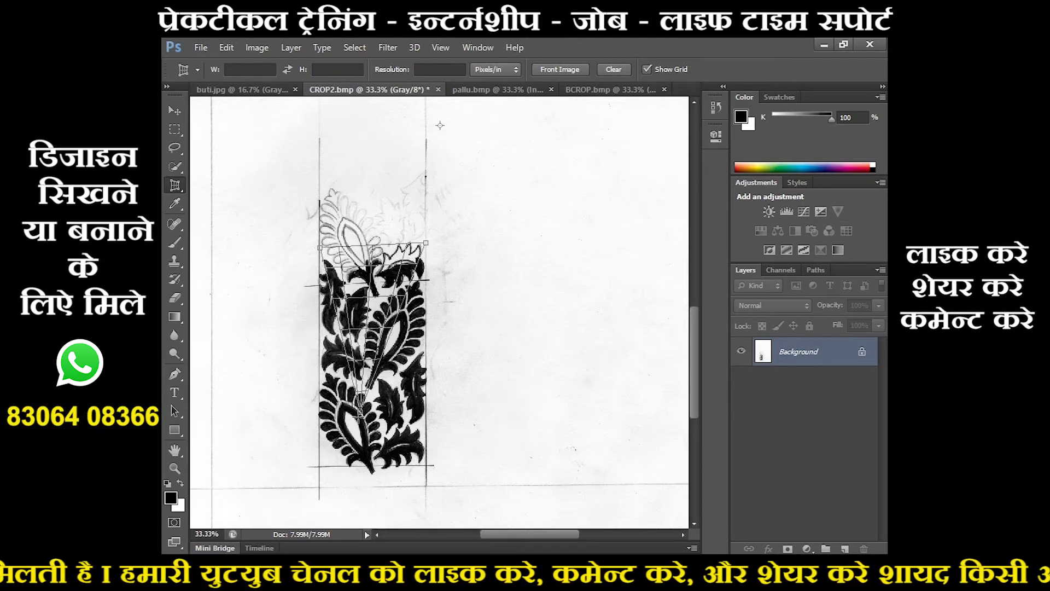
click(426, 424)
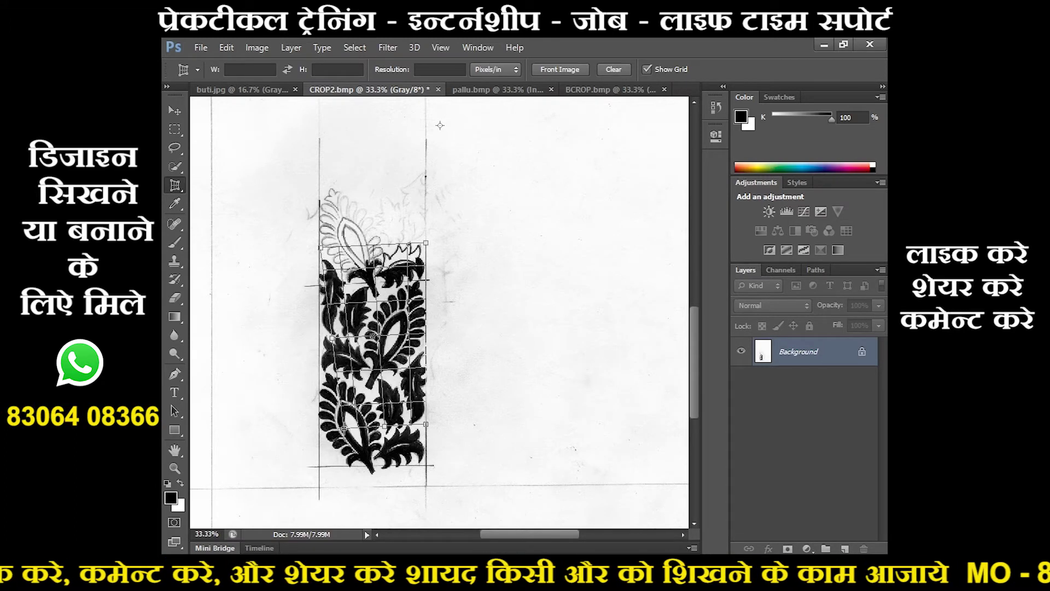
click(322, 426)
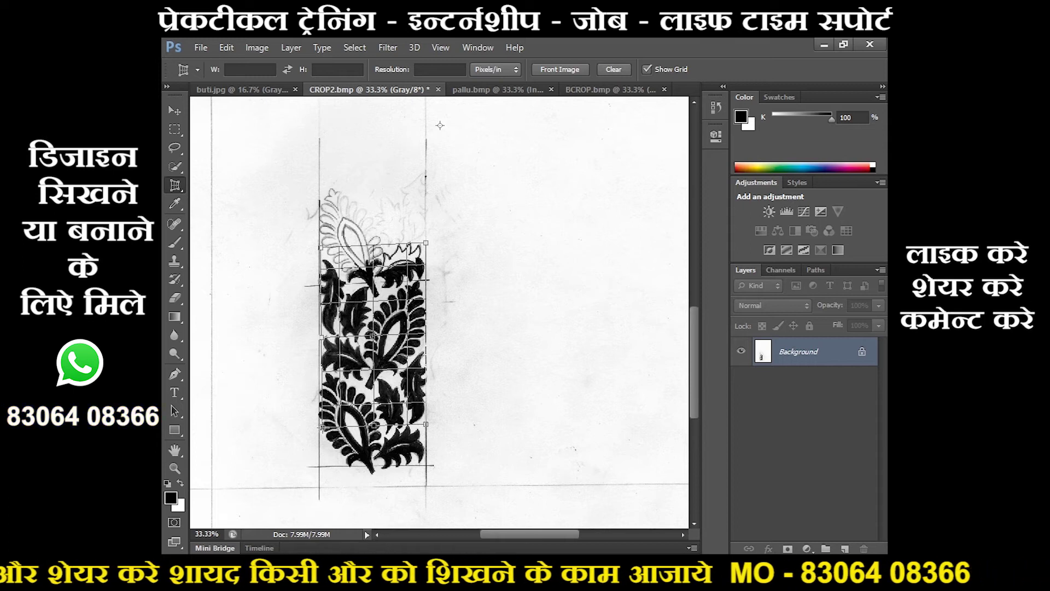
drag(321, 427, 321, 432)
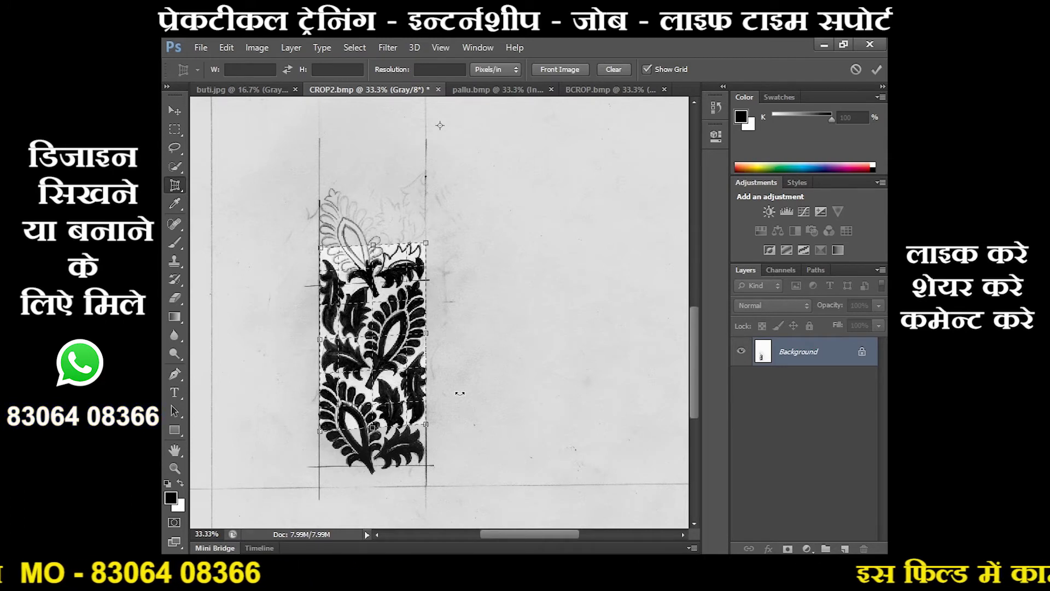
key(Return)
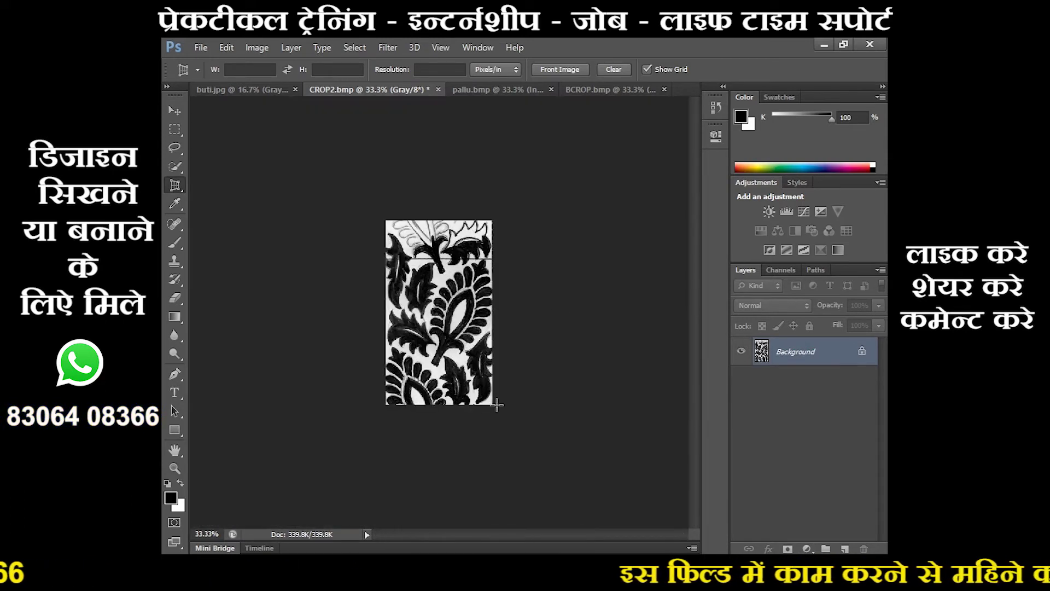
- Open the Image Size settings for the cropped repeat and turn on Constrain Proportions
click(257, 47)
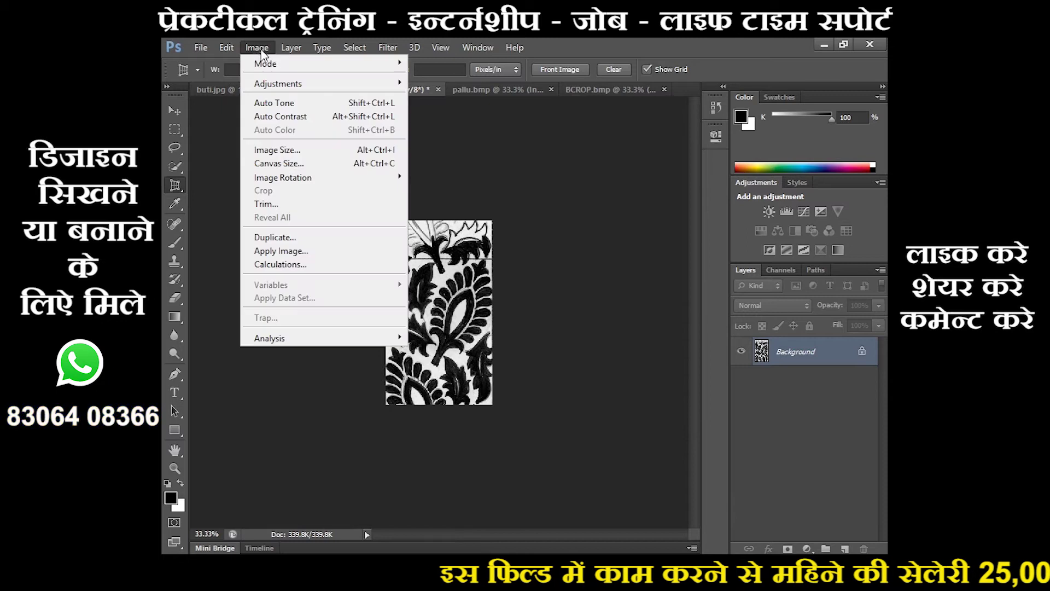
click(276, 147)
click(573, 374)
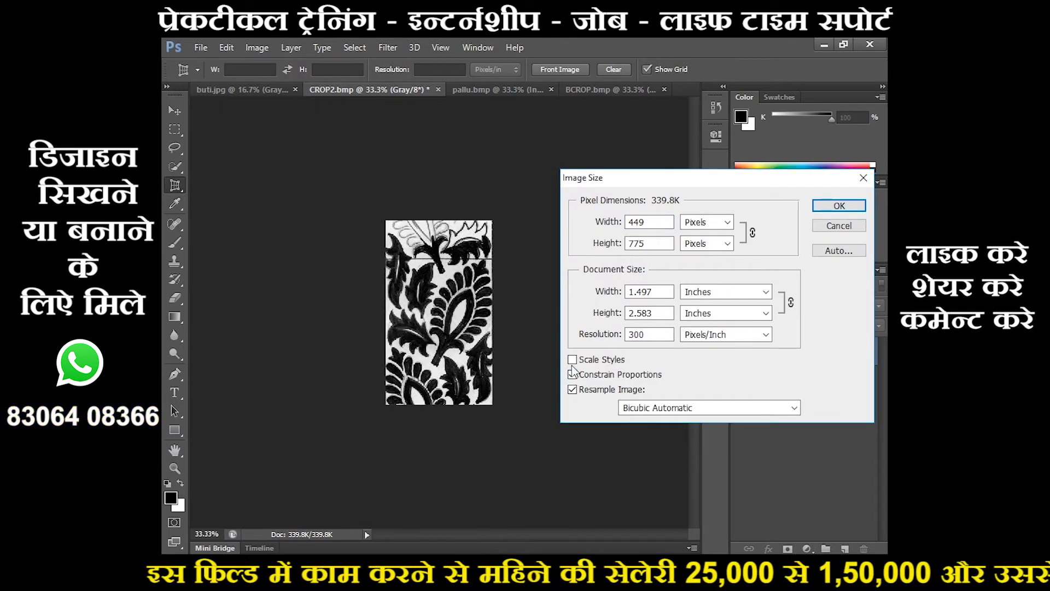
- Switch to the calculator and divide 156 by 96 to get the repeat's width in inches
click(350, 568)
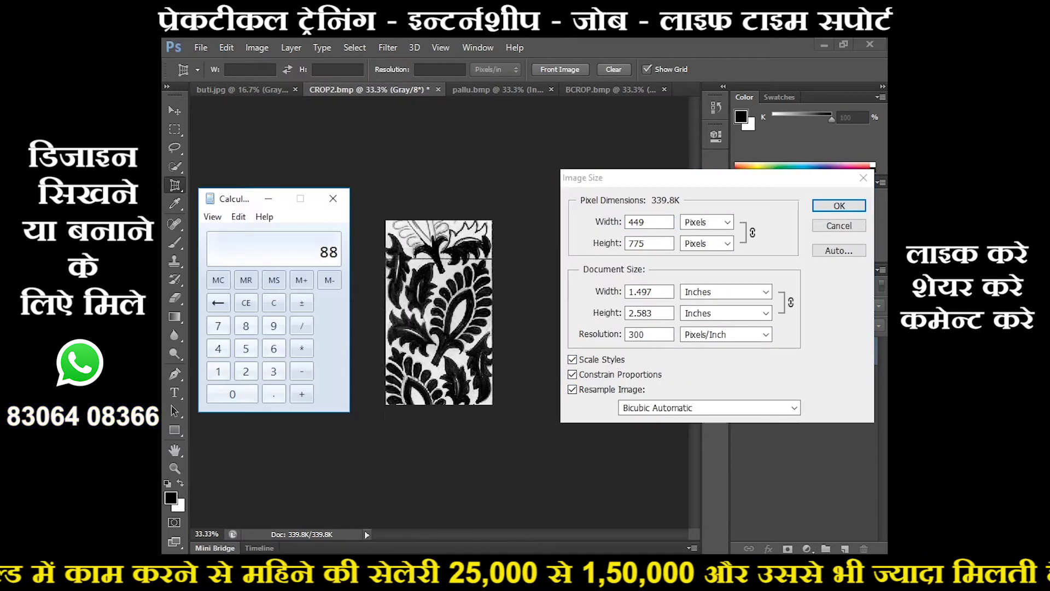
click(218, 372)
click(246, 349)
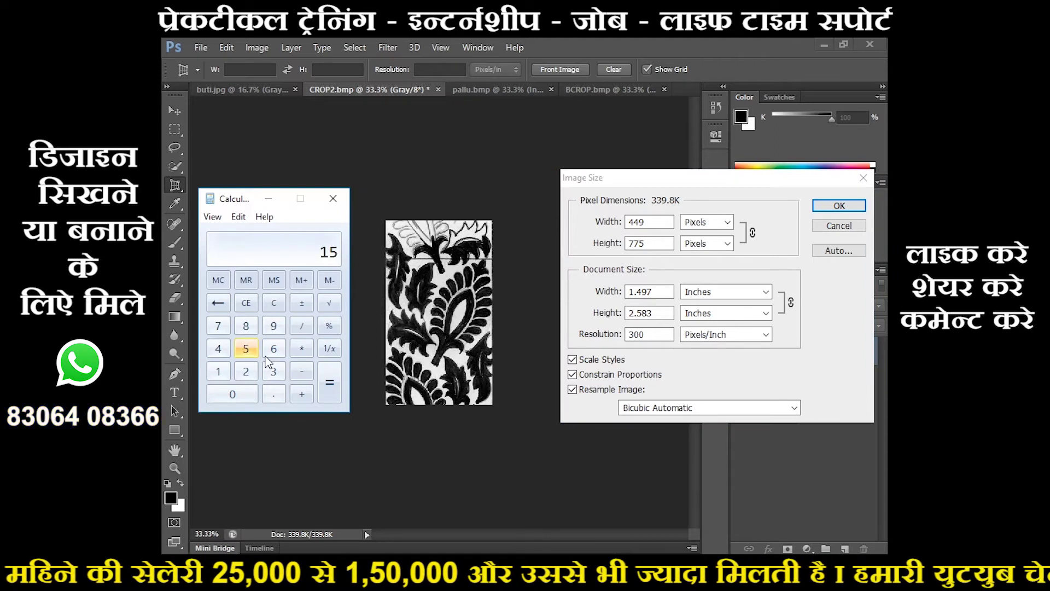
click(274, 349)
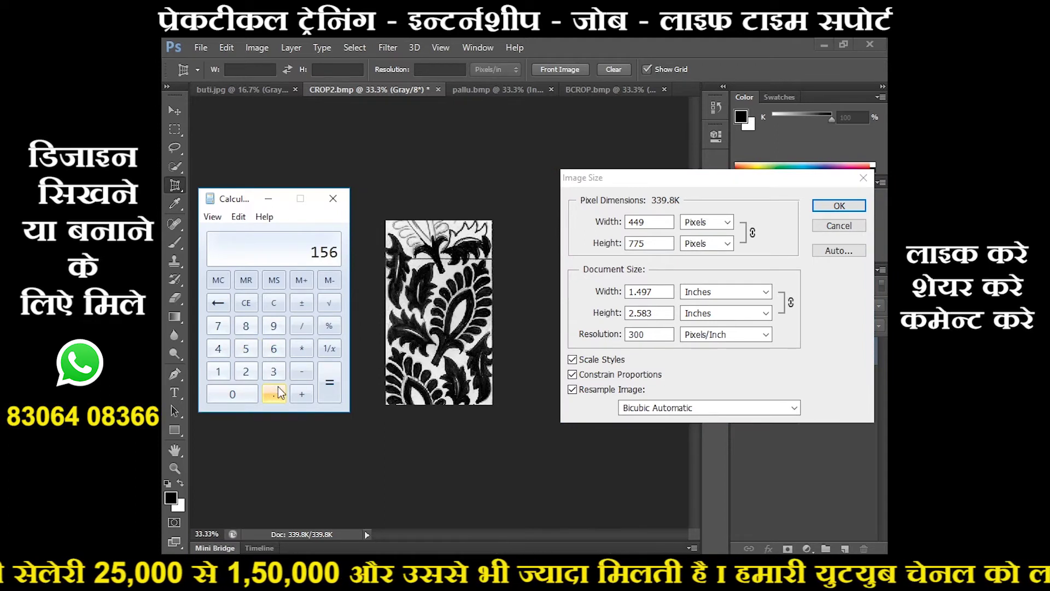
click(306, 329)
click(274, 327)
click(274, 349)
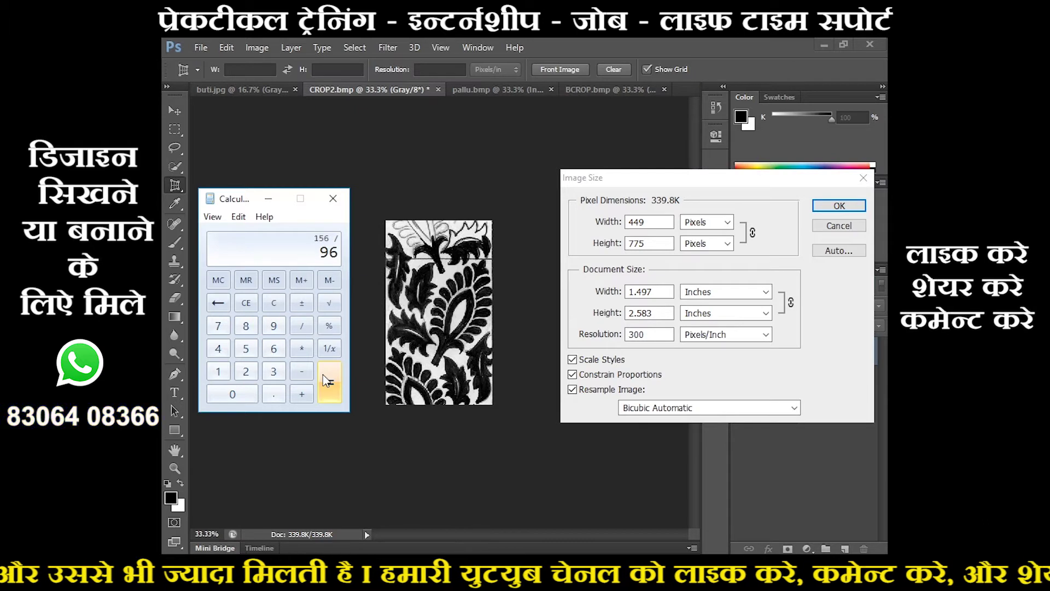
click(323, 374)
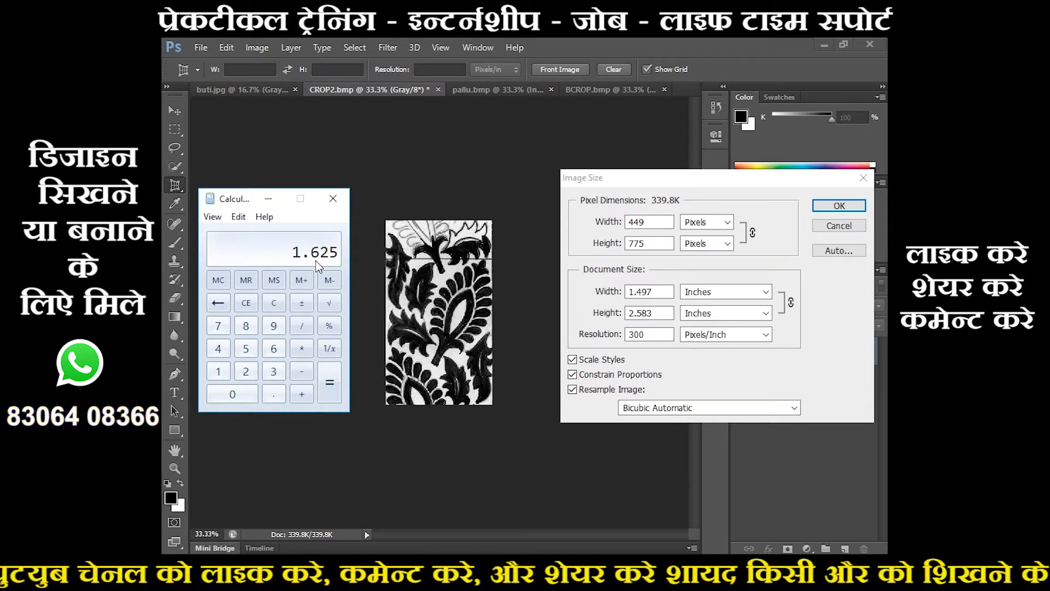
- Set the document width to 1.625 inches with proportions constrained, and turn off Constrain Proportions
click(658, 312)
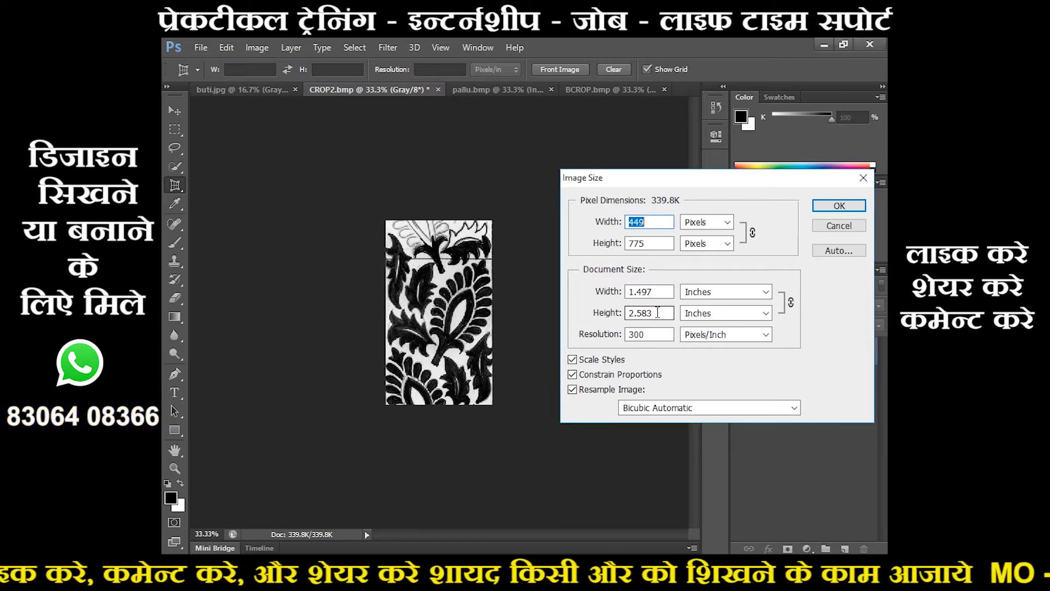
drag(671, 291, 588, 299)
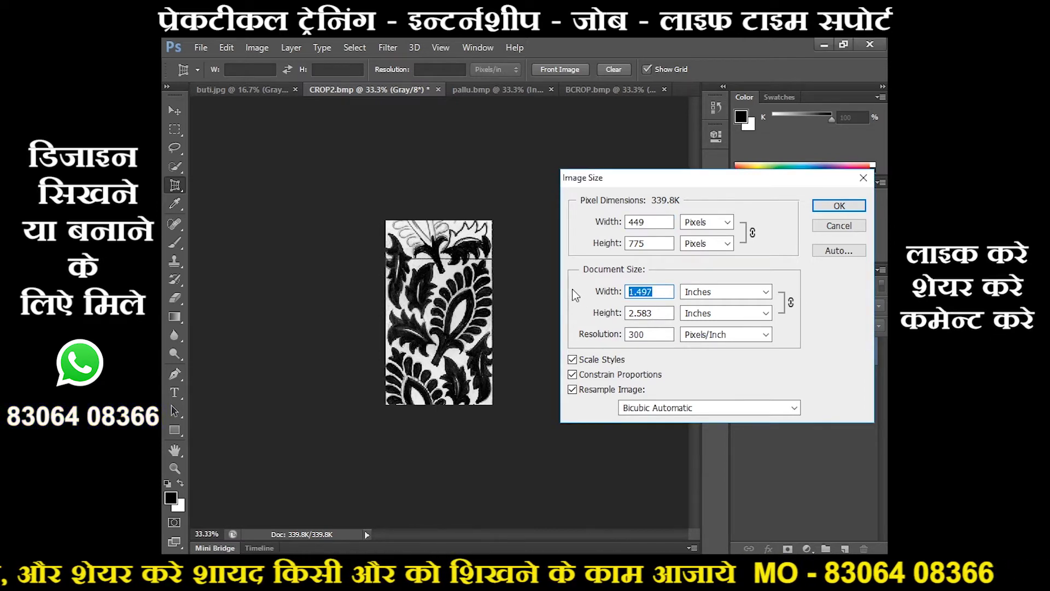
text(1.62)
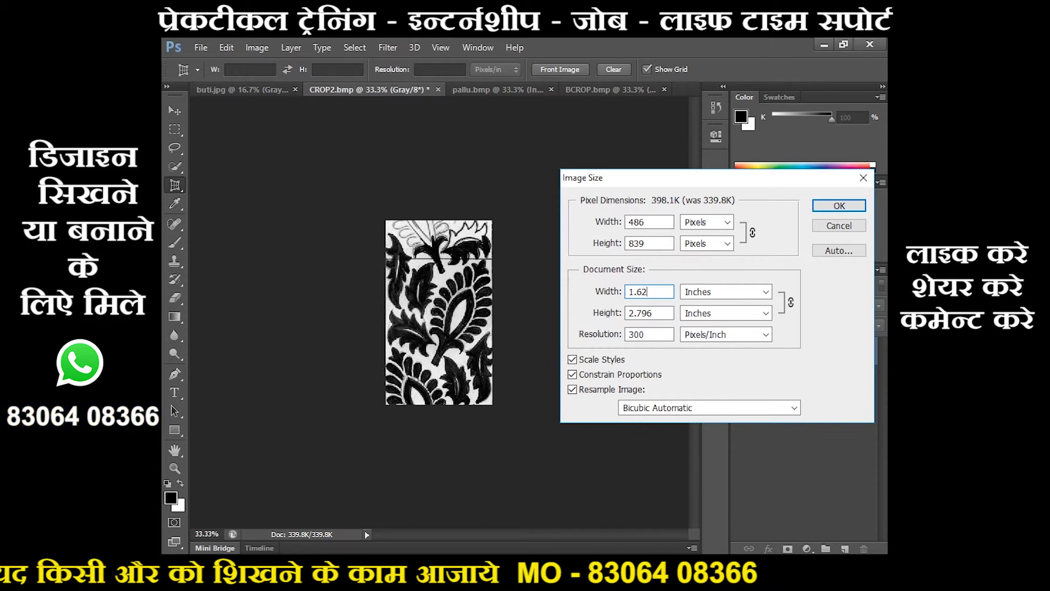
text(5)
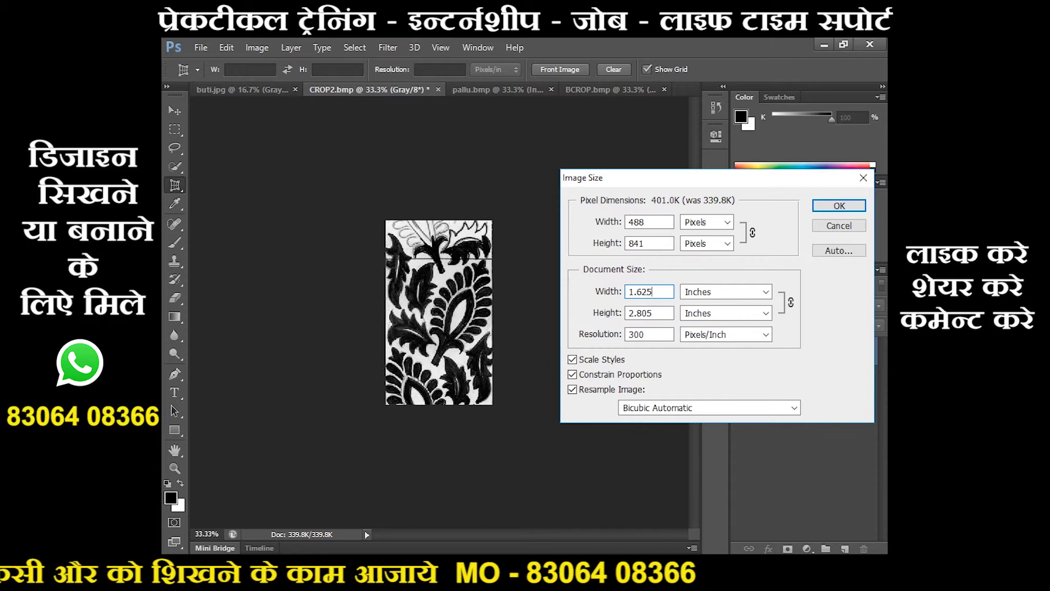
click(580, 374)
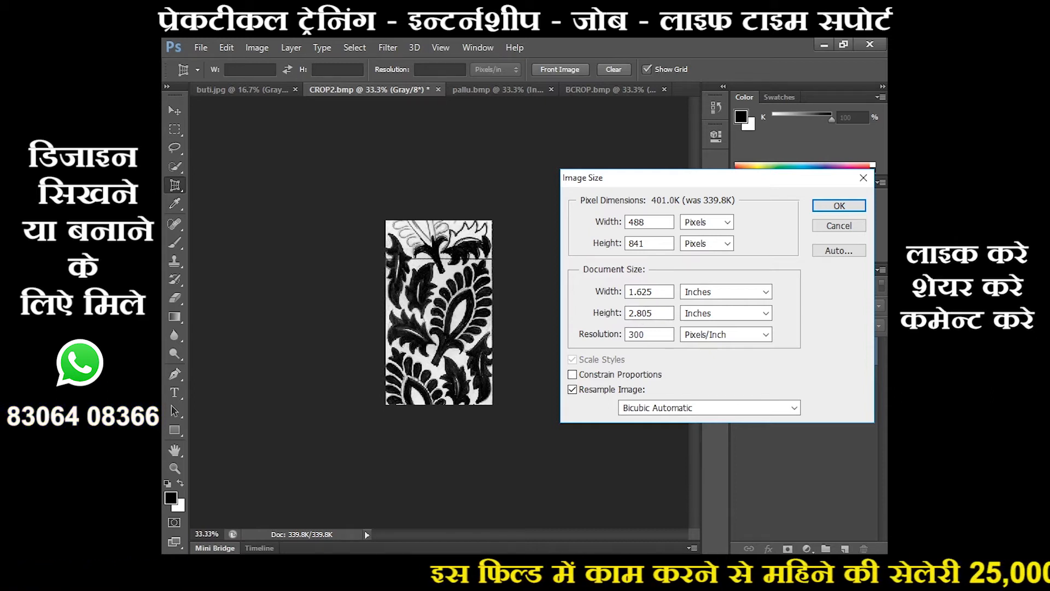
- Multiply the 2.805-inch height by 48 in the calculator to find the repeat's pick count
key(alt+Tab)
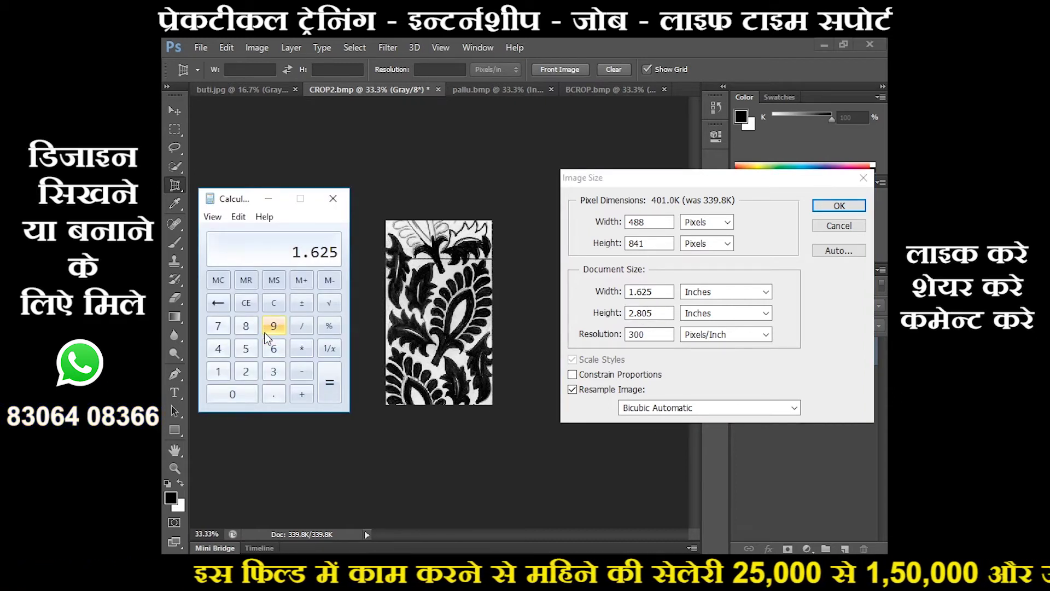
click(252, 369)
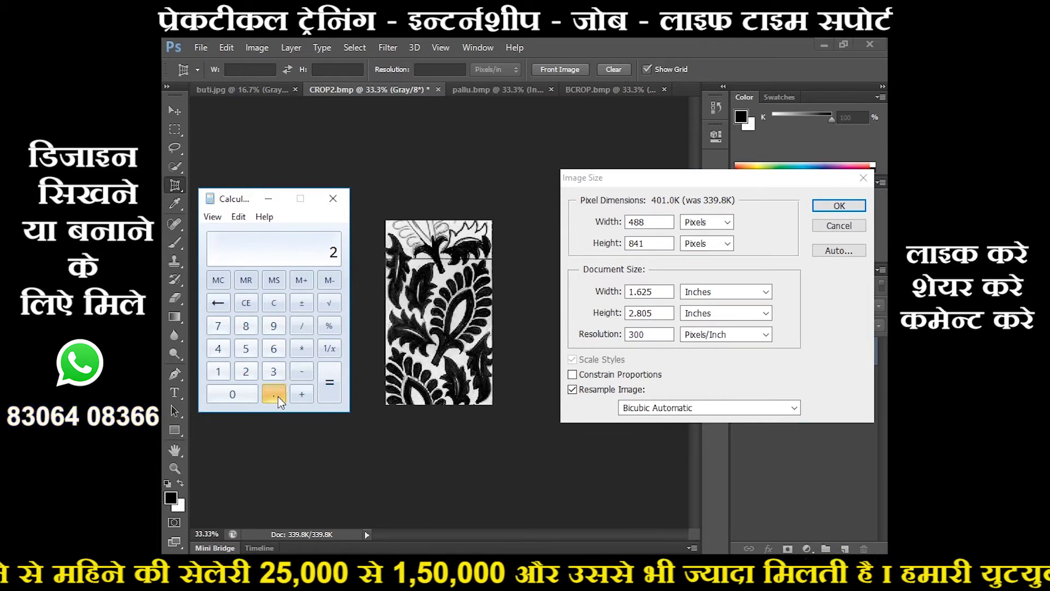
click(276, 395)
click(246, 327)
click(244, 391)
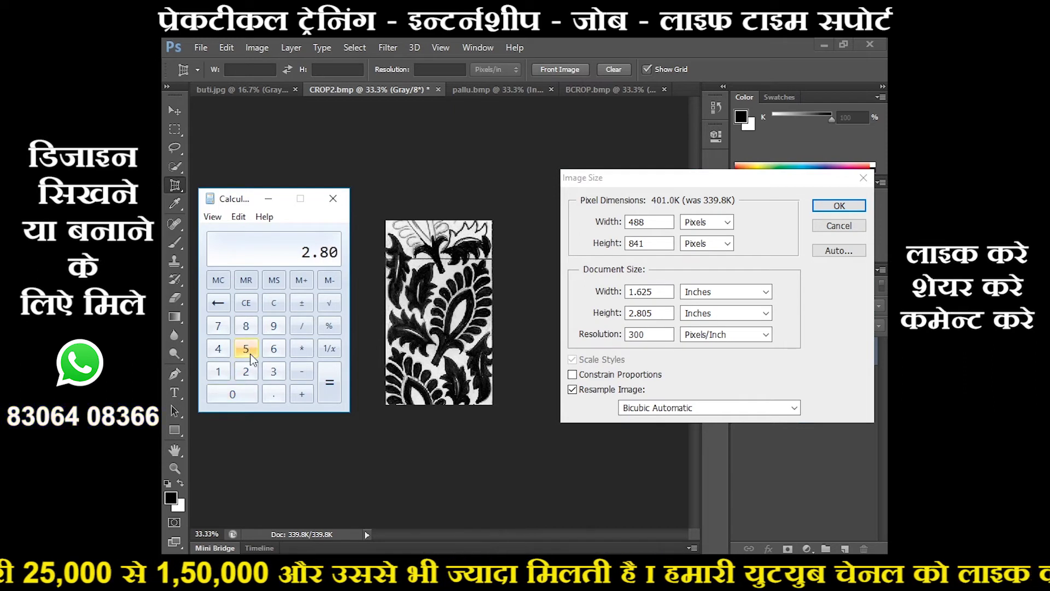
click(249, 351)
click(302, 348)
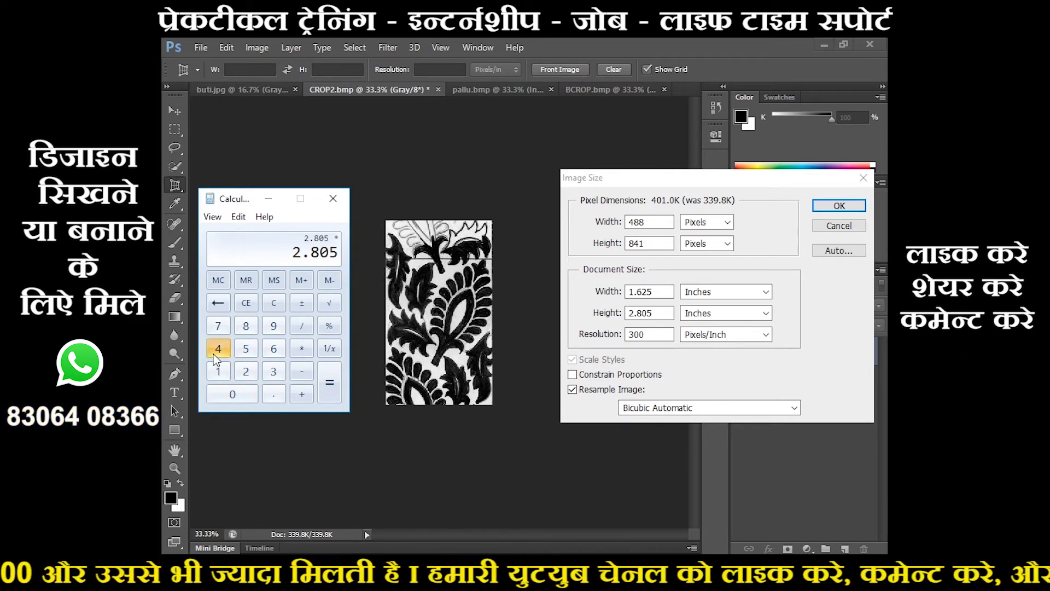
click(218, 348)
click(247, 325)
click(332, 384)
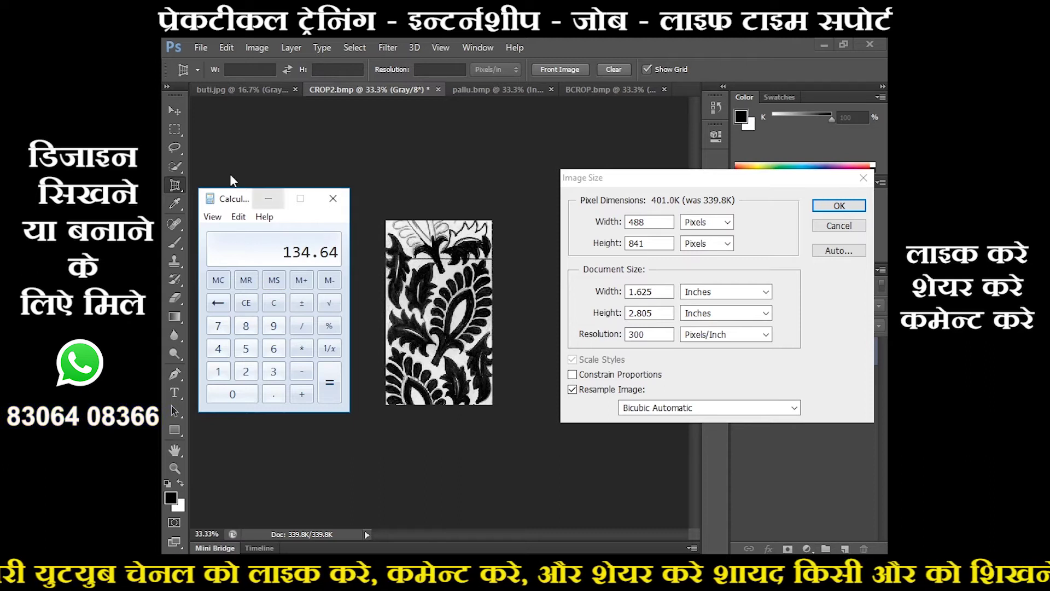
- Divide 960 by 133 in the calculator to check whether it divides evenly
click(276, 326)
click(275, 347)
click(245, 396)
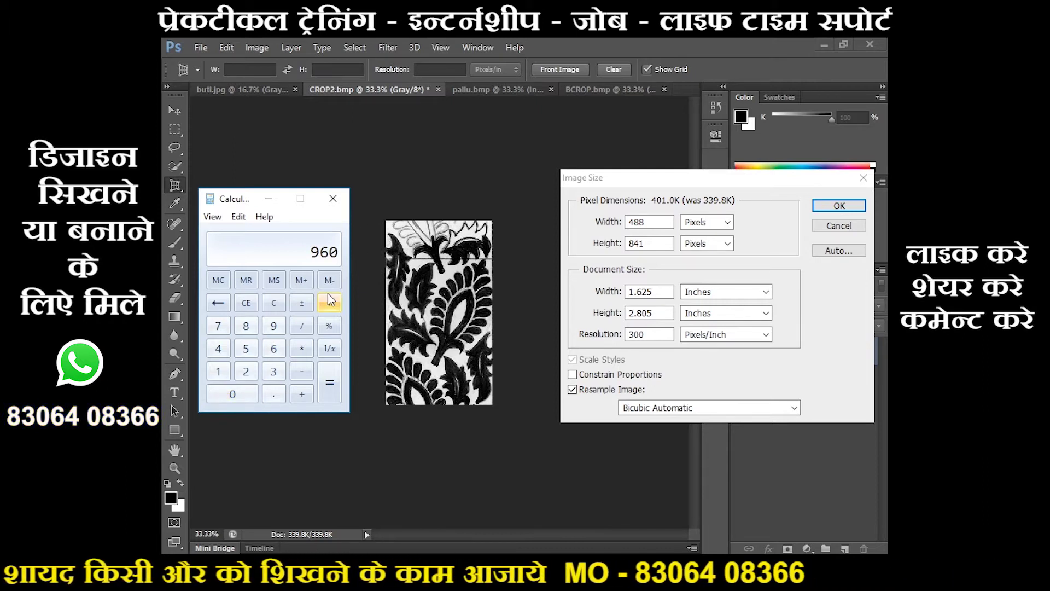
click(304, 325)
click(219, 371)
click(274, 372)
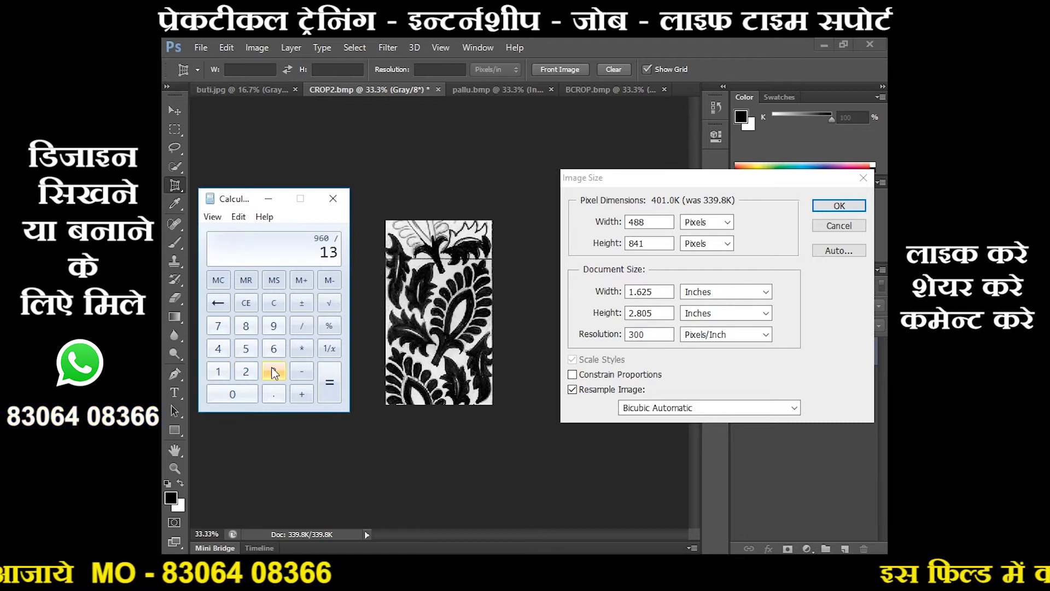
click(273, 372)
click(331, 386)
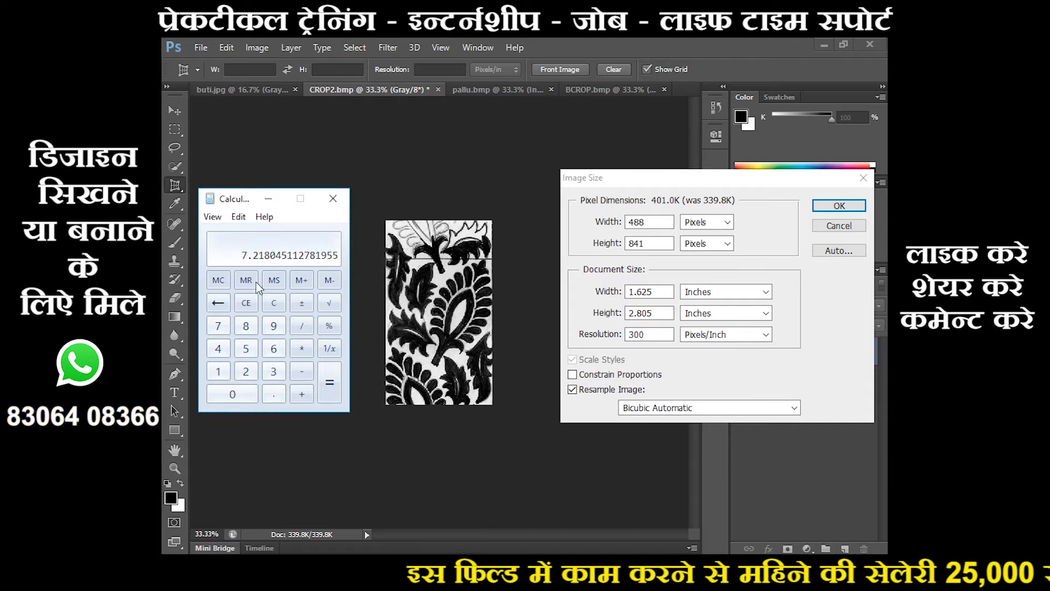
- Divide 960 by 120 in the calculator and minimize the calculator
click(274, 325)
click(274, 347)
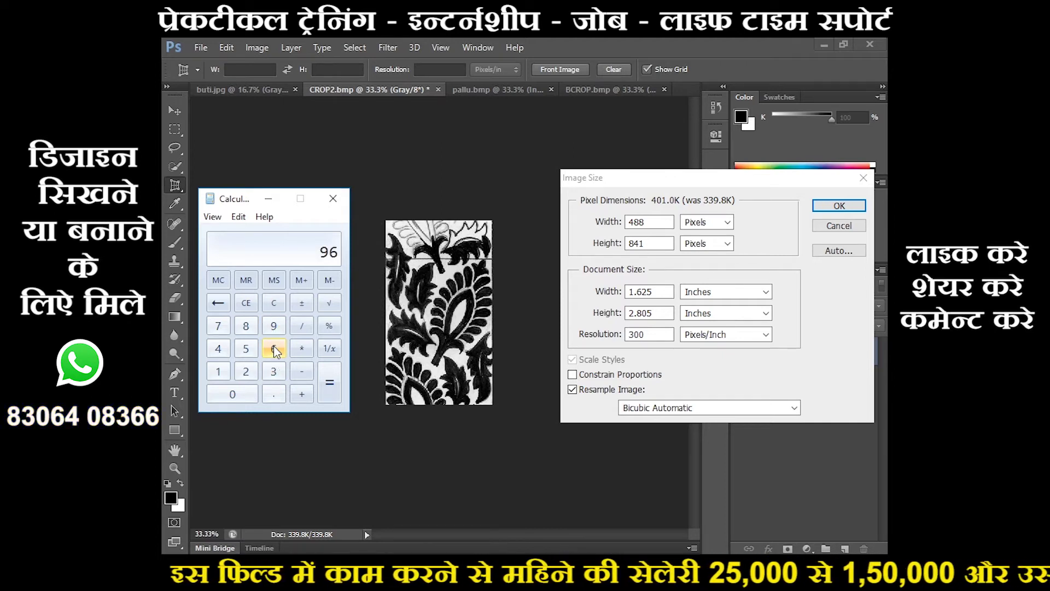
click(253, 397)
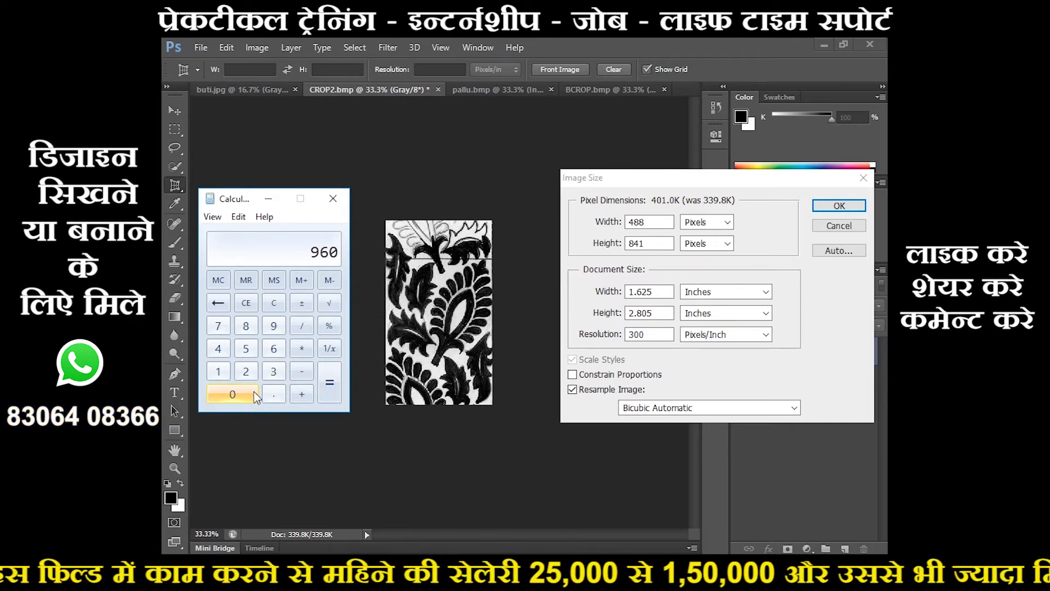
click(303, 326)
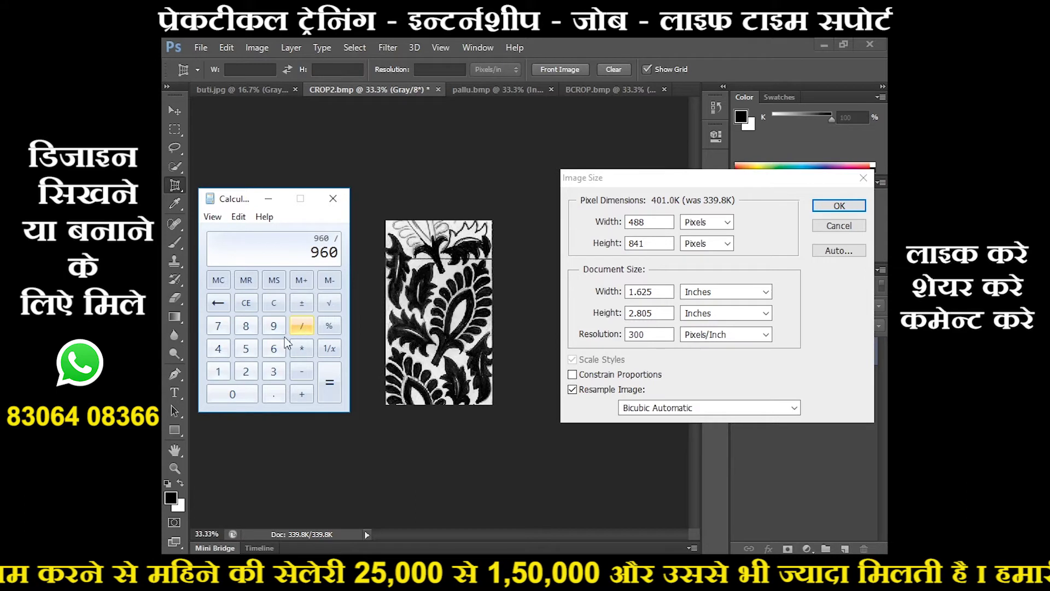
click(227, 371)
click(245, 371)
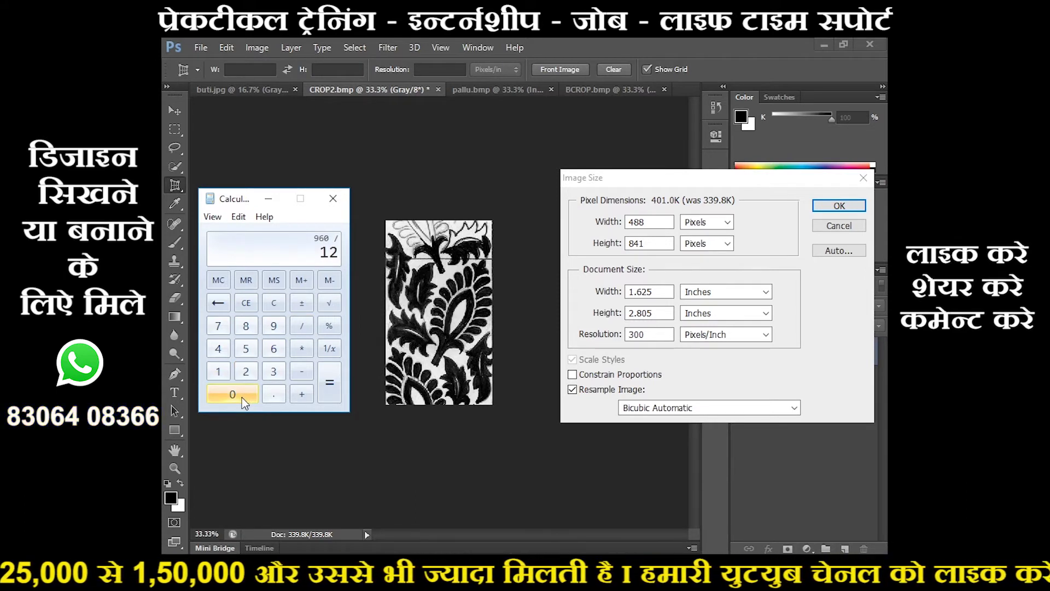
click(242, 398)
click(329, 392)
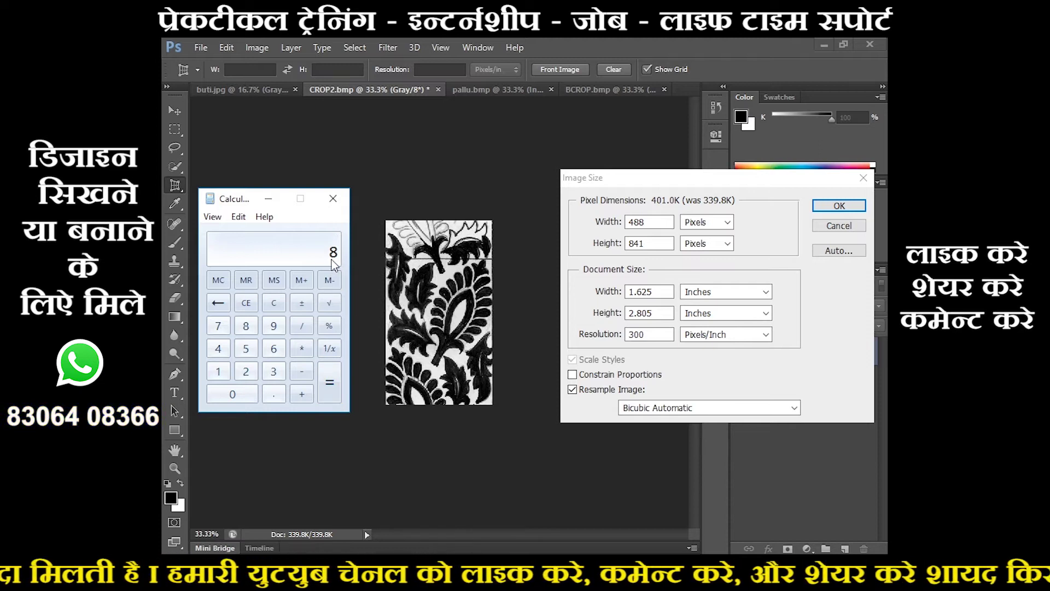
click(268, 202)
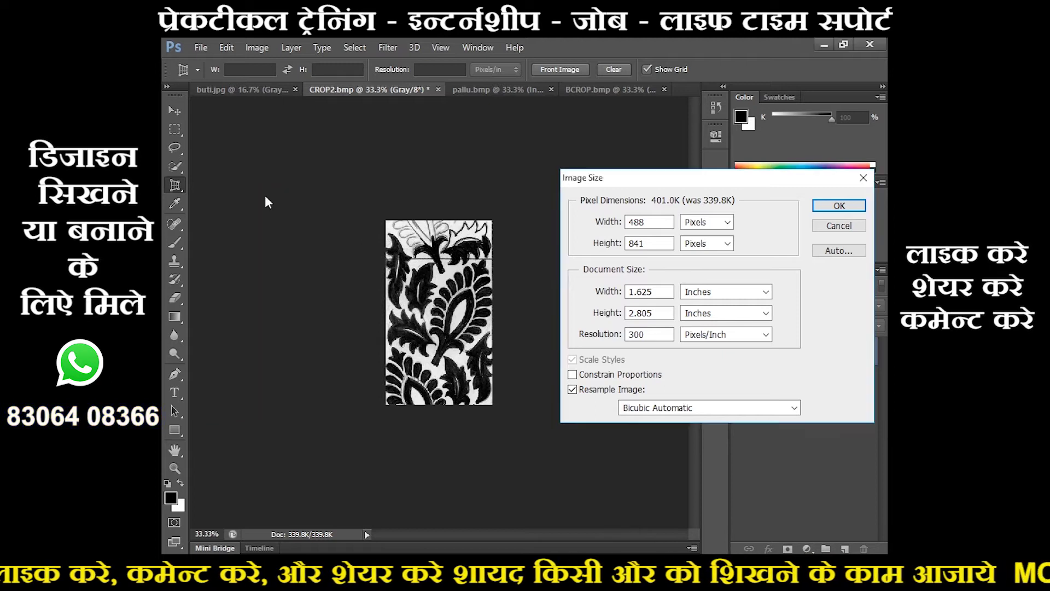
- Set the cropped border image's pixel dimensions to 148 wide by 120 high
drag(654, 243, 597, 244)
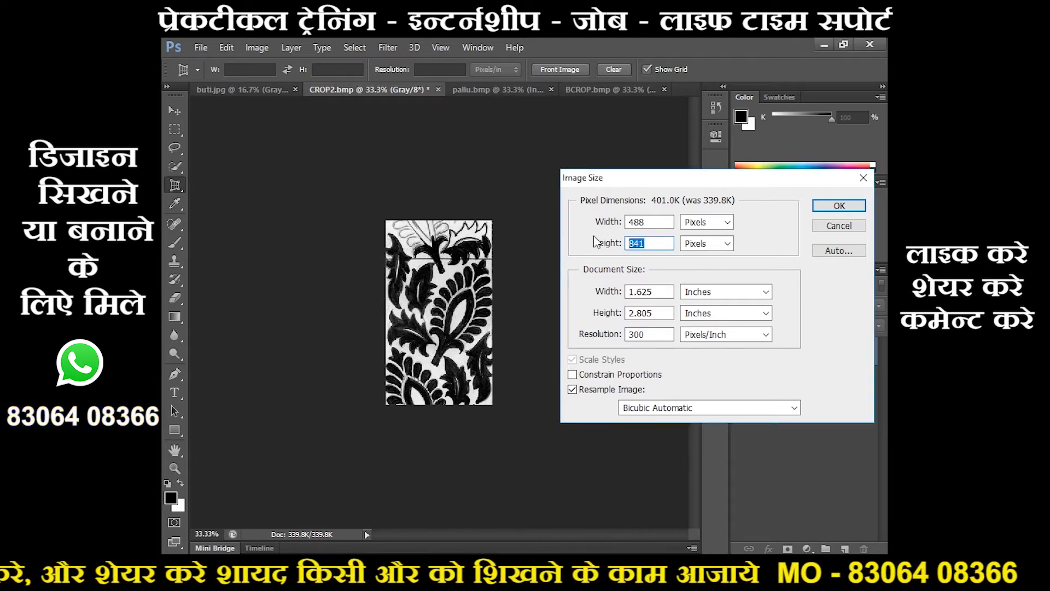
text(120)
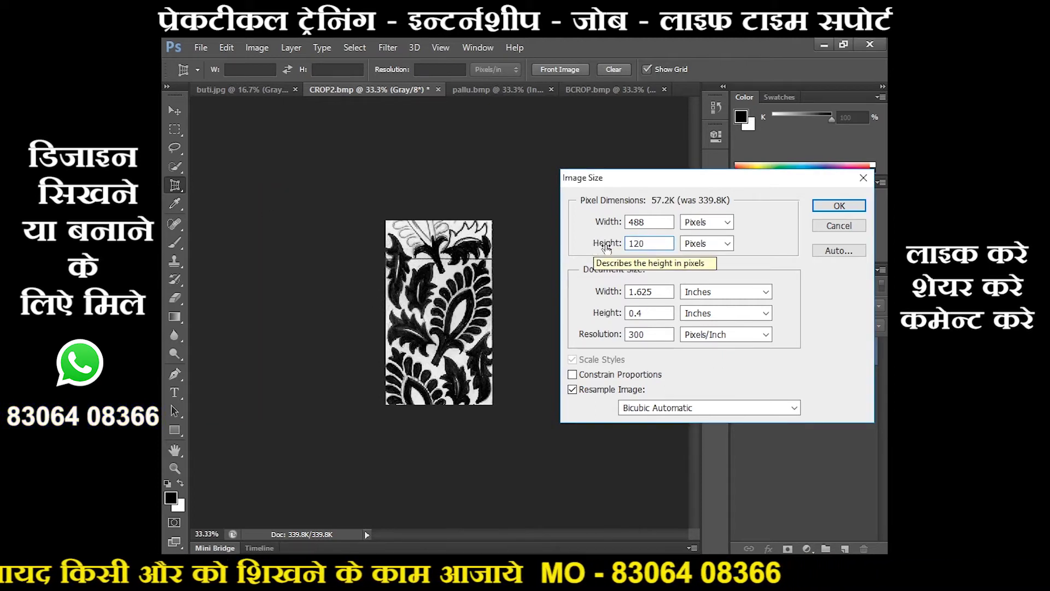
drag(651, 222, 603, 212)
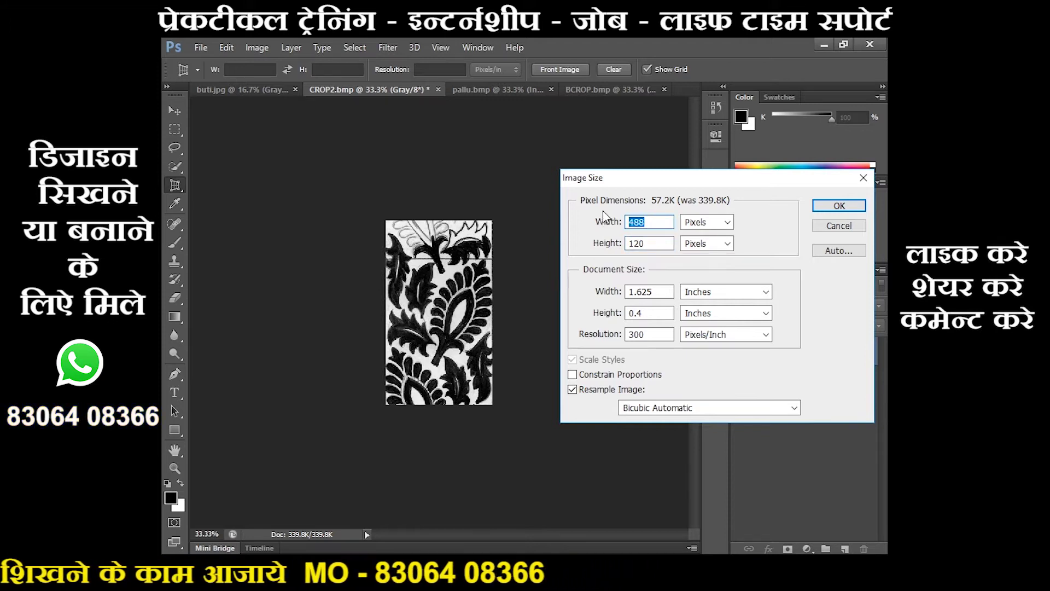
text(1)
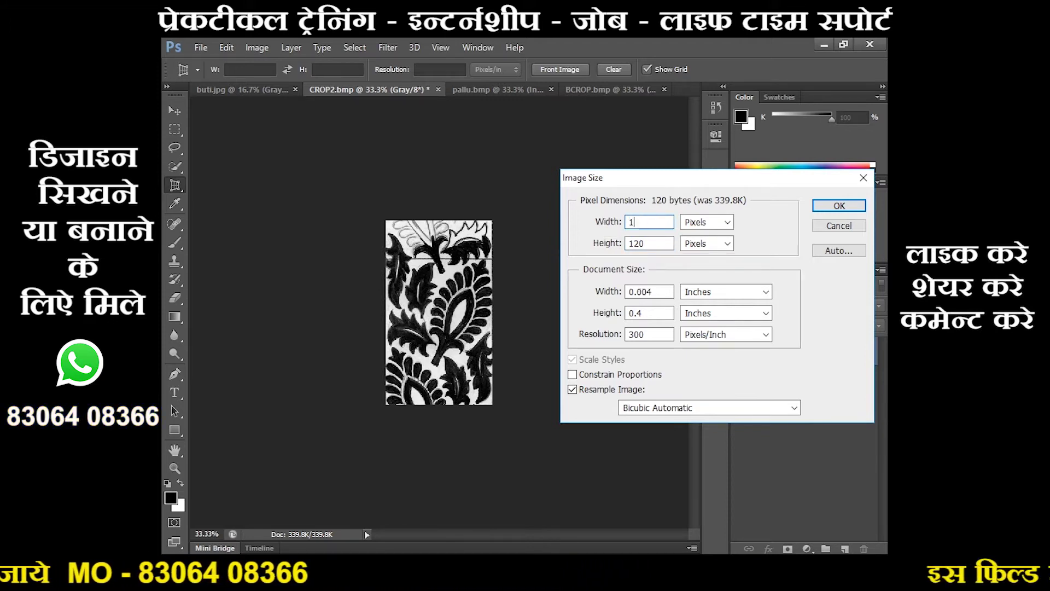
text(48)
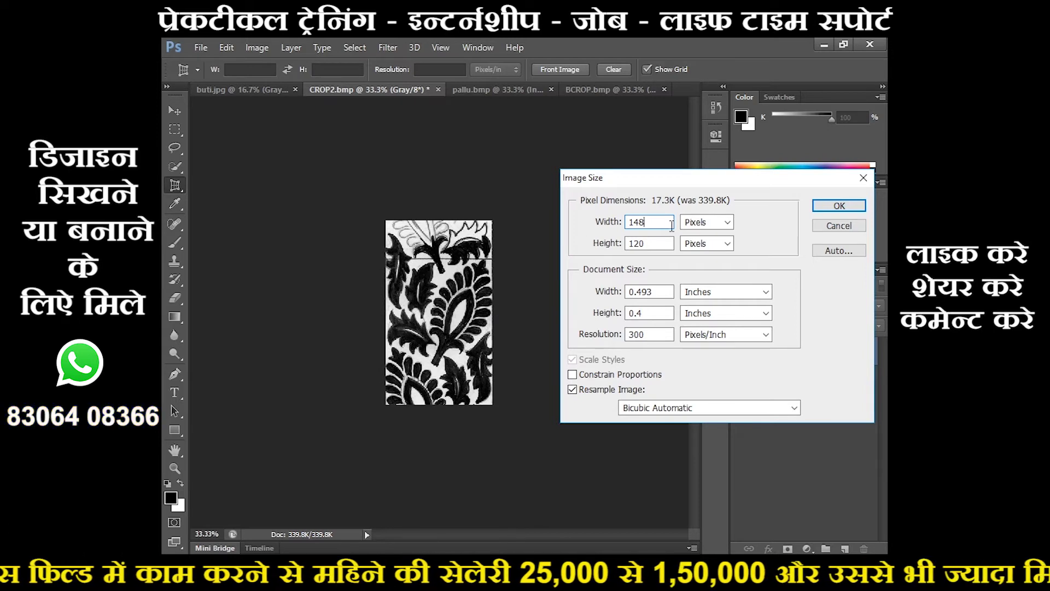
- Subtract 148 from 156 in the calculator to check the hook difference, minimize it, and apply the image resize
key(alt+Tab)
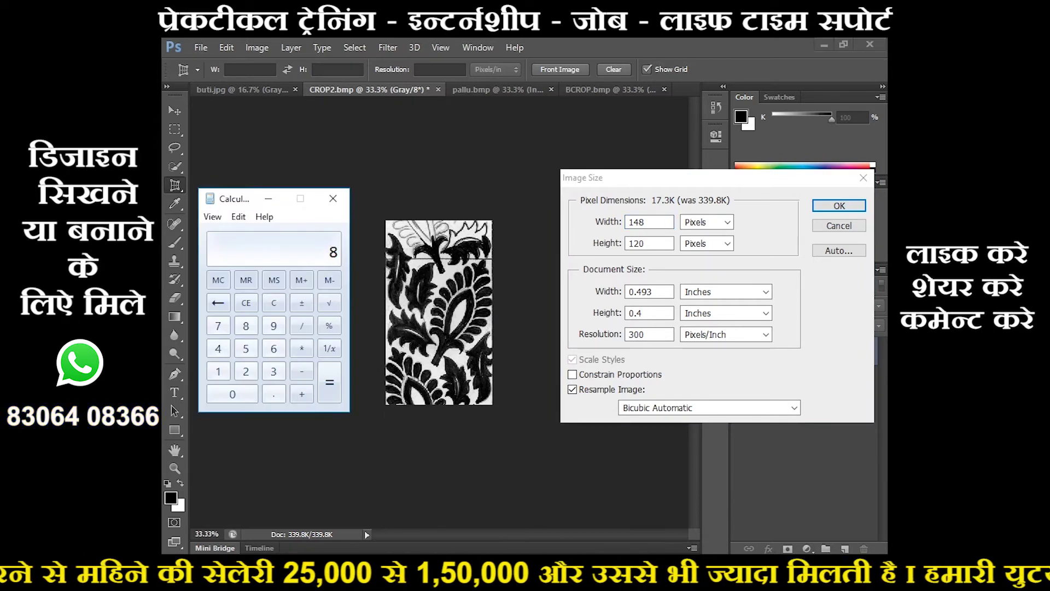
text(56)
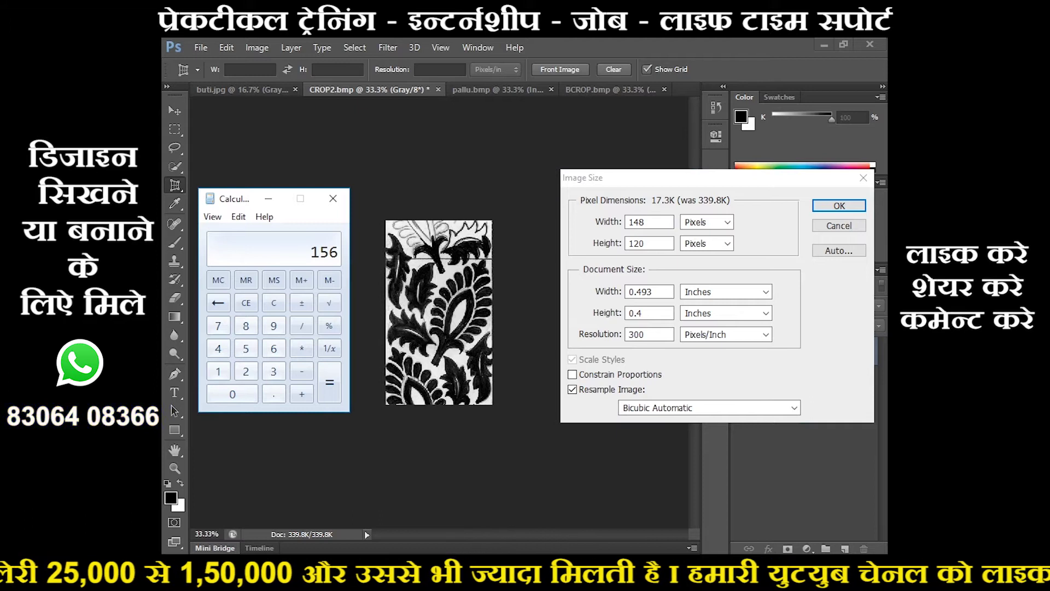
text( - 148)
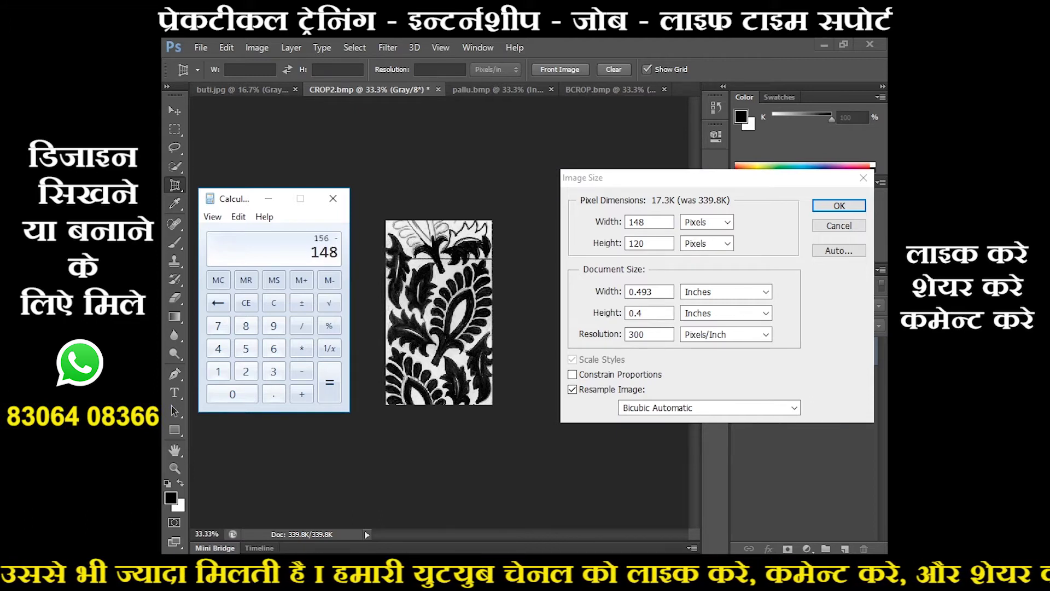
key(Return)
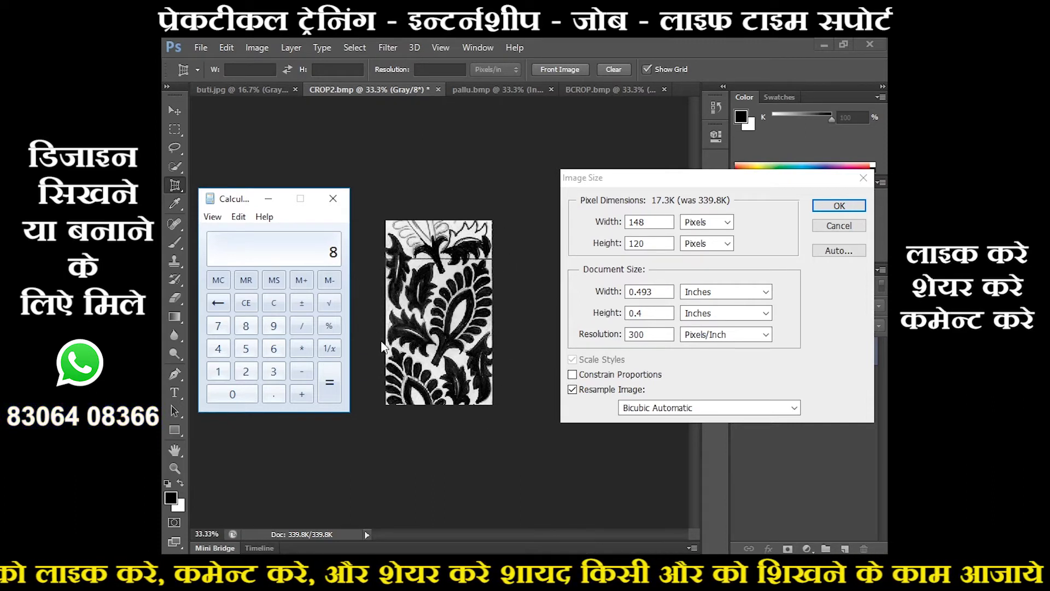
click(269, 199)
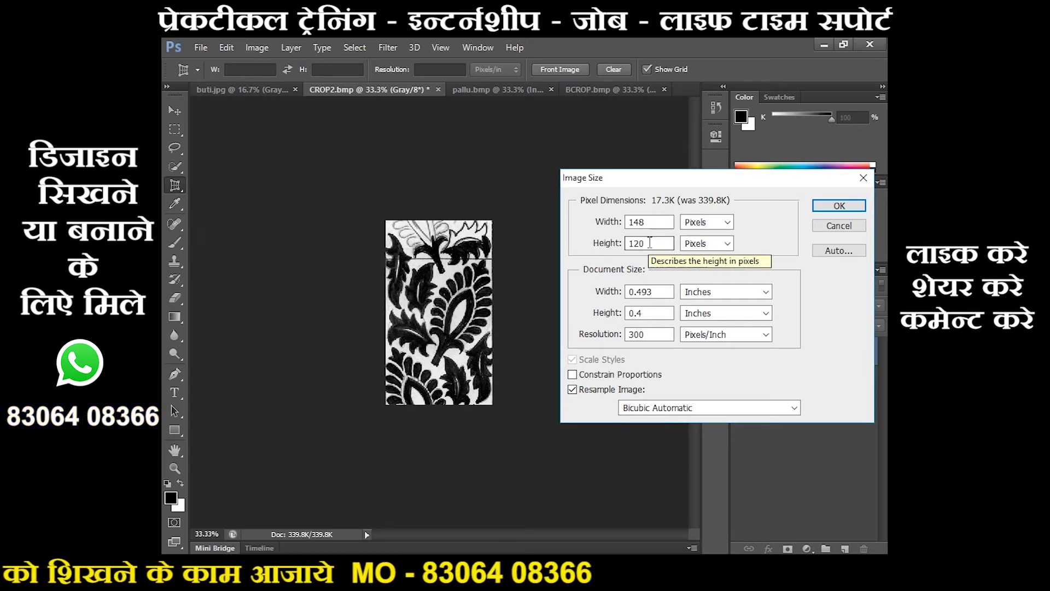
click(839, 205)
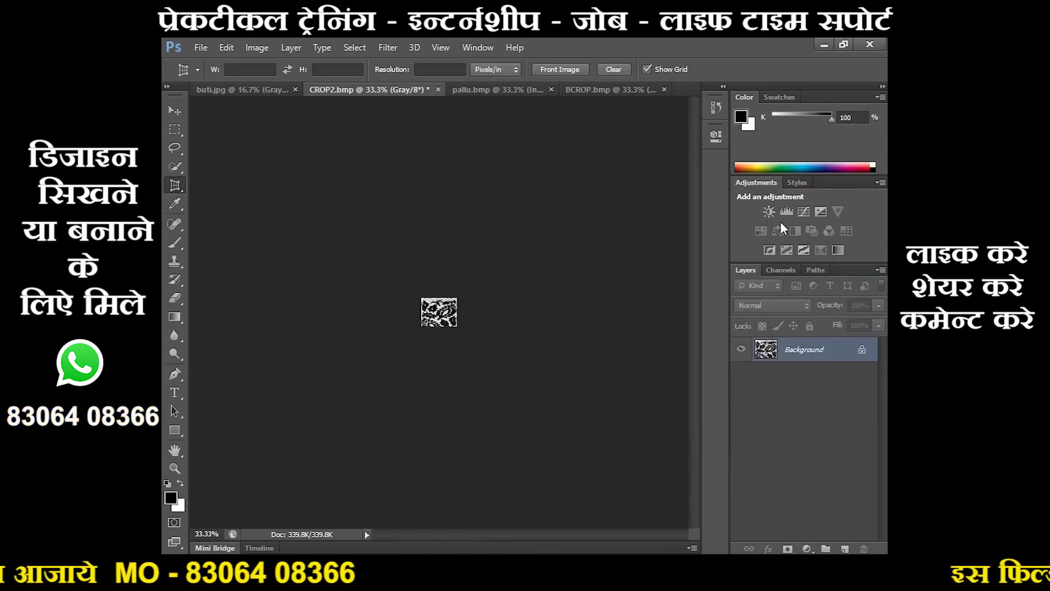
- Save the resized image to the desktop as an 8-bit Windows BMP named CROPD
click(201, 48)
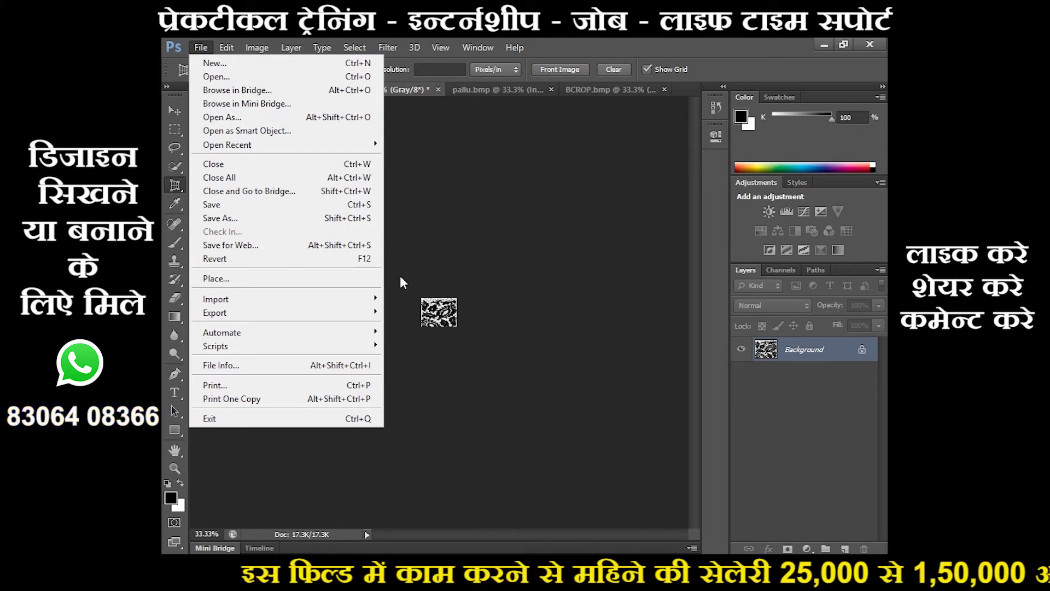
click(452, 265)
click(202, 49)
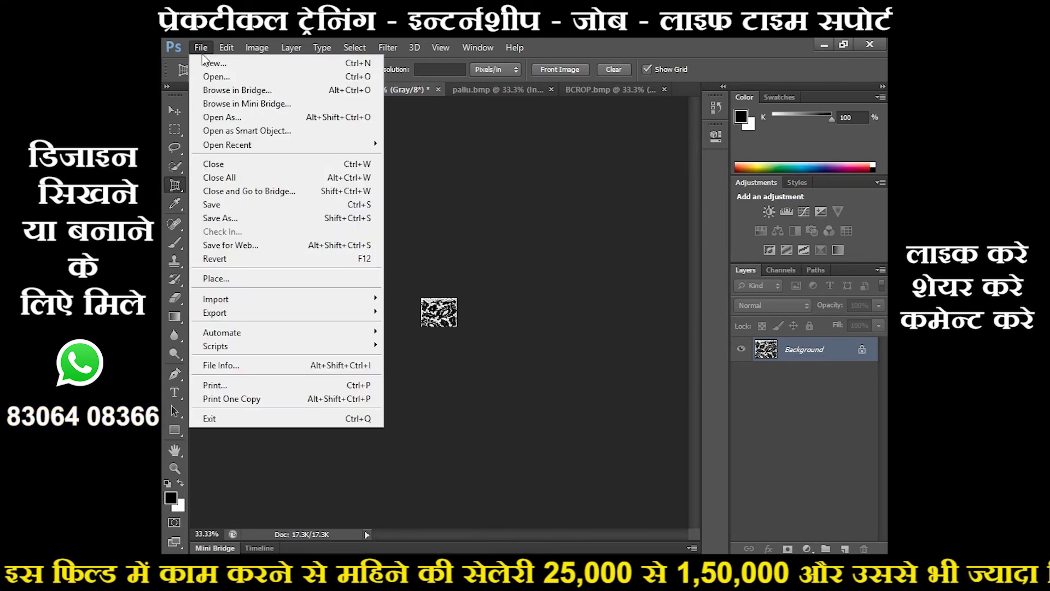
click(235, 218)
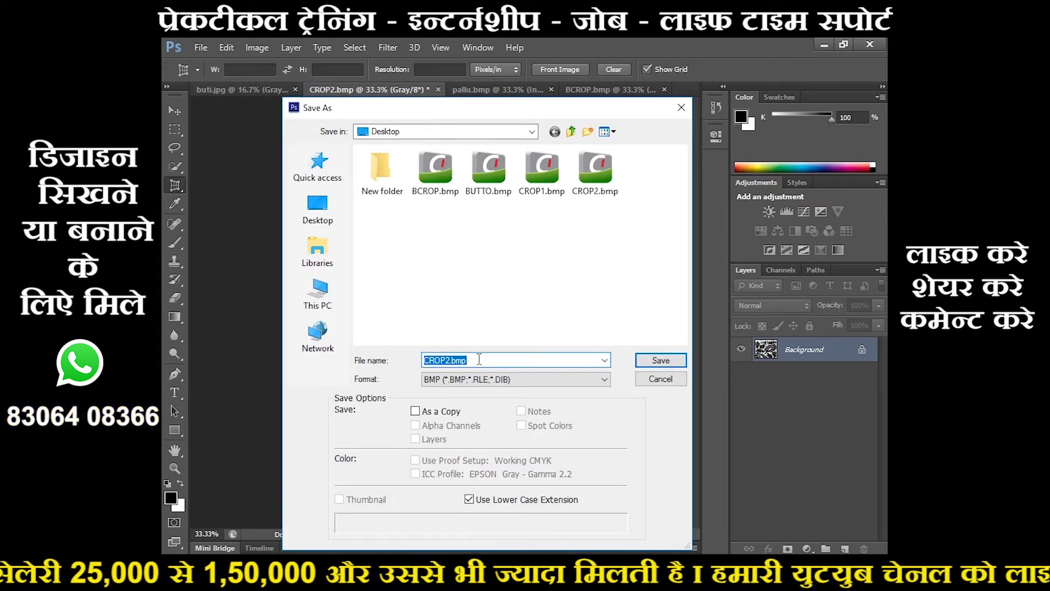
text(CROP)
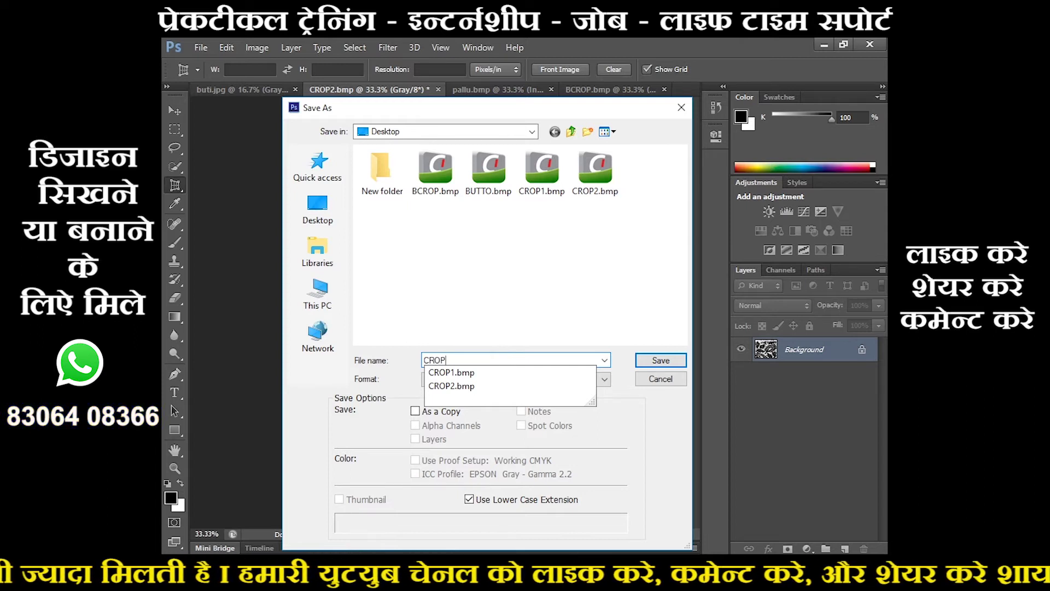
text(D)
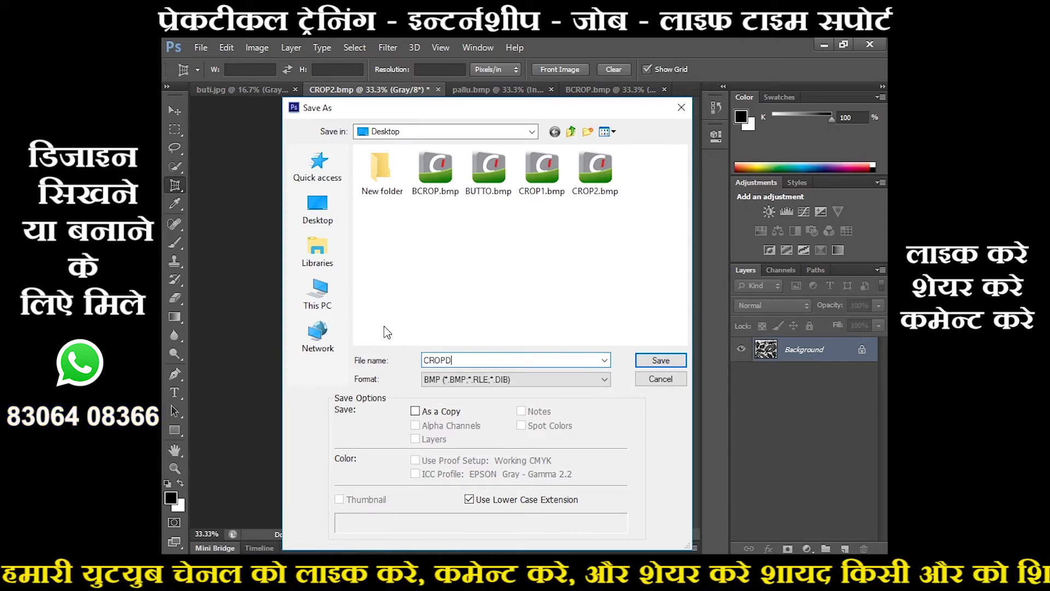
click(640, 357)
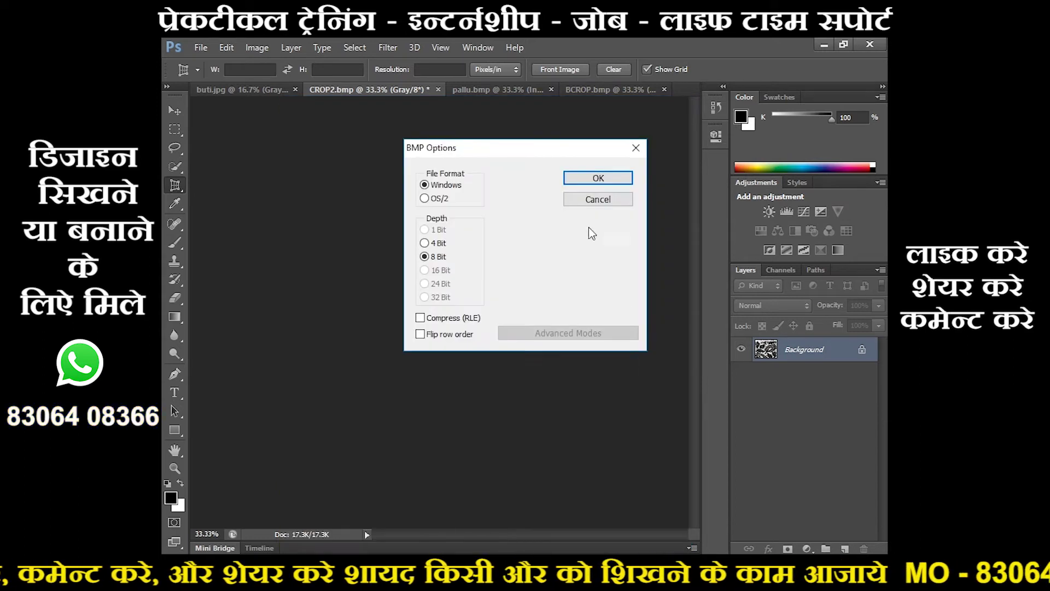
click(598, 178)
- Open CROPD.bmp from the desktop in Texcelle and reduce its colors to make a pattern design
click(822, 45)
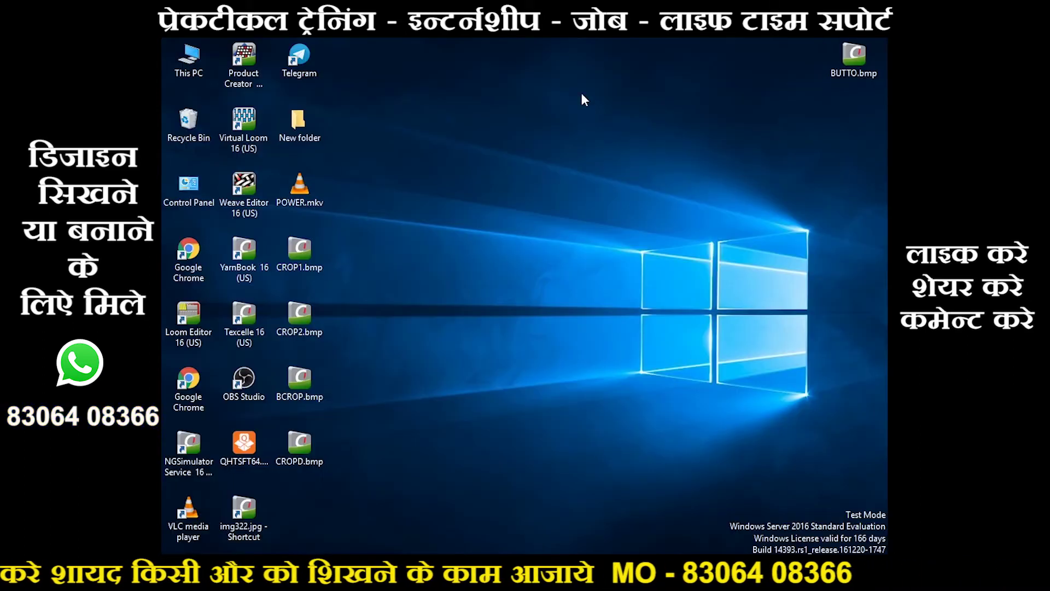
drag(296, 462, 487, 313)
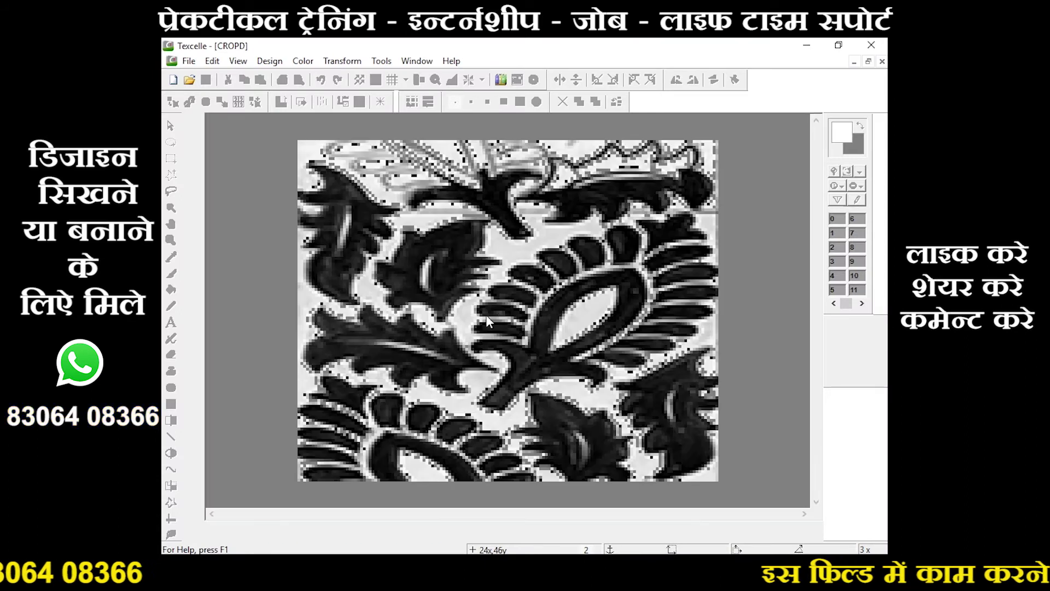
click(300, 61)
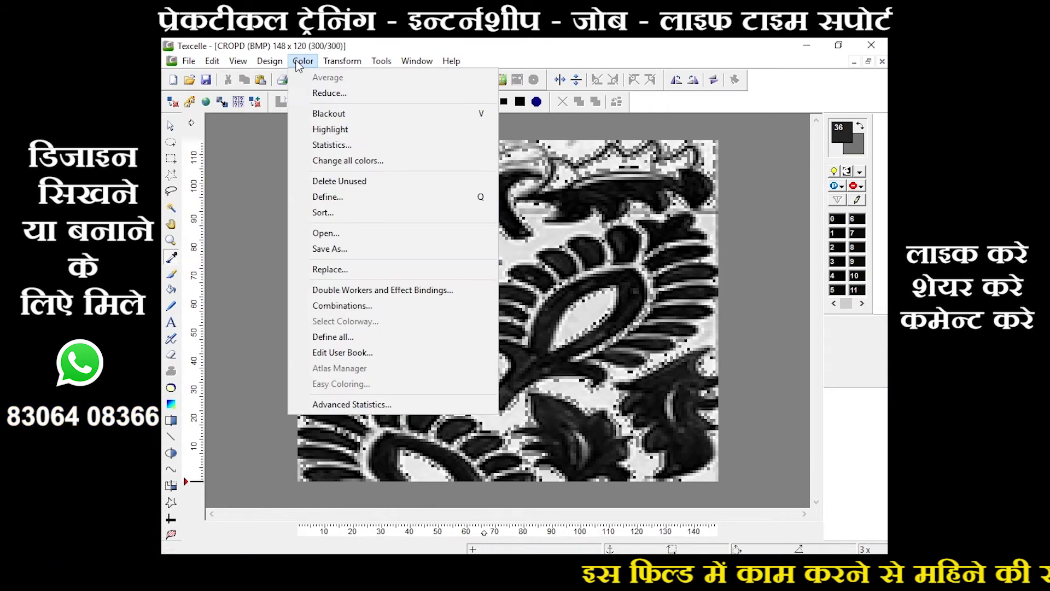
click(330, 94)
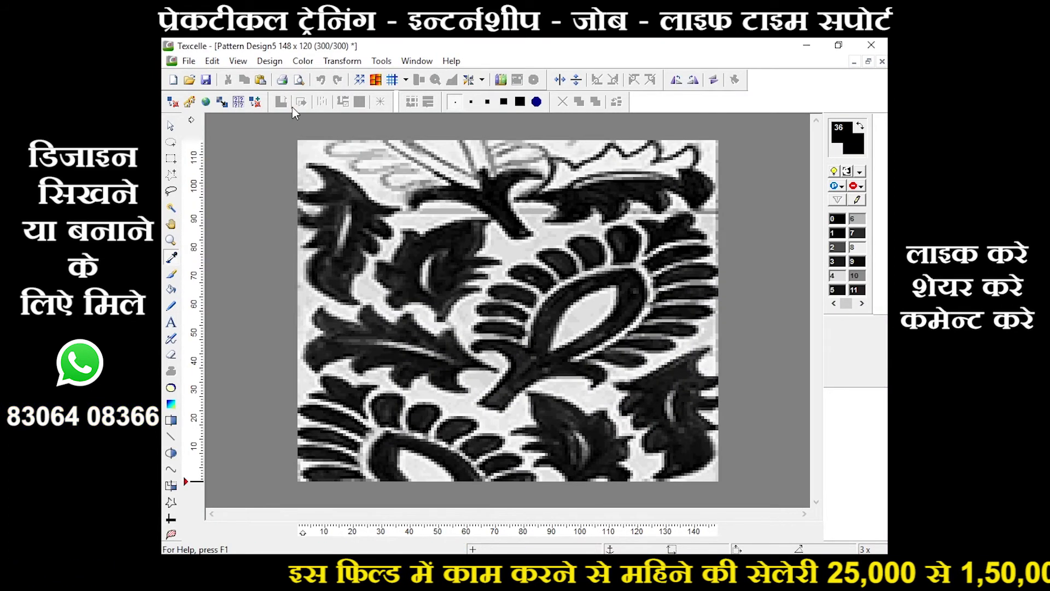
- Set the design's paper format to 96 by 48, keeping the size at 148 x 120 pixels
click(276, 62)
click(310, 146)
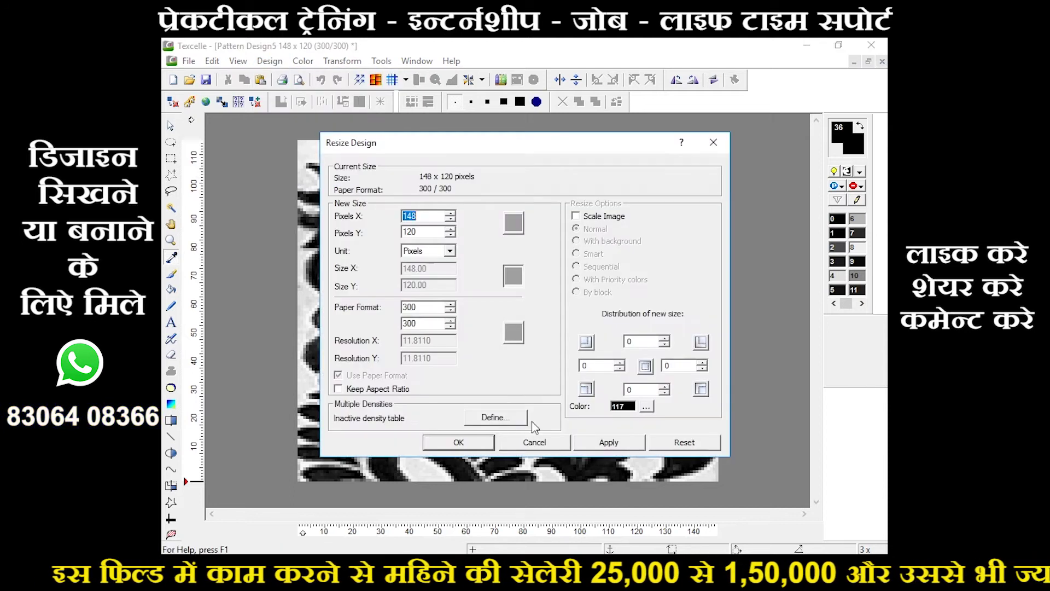
double_click(418, 307)
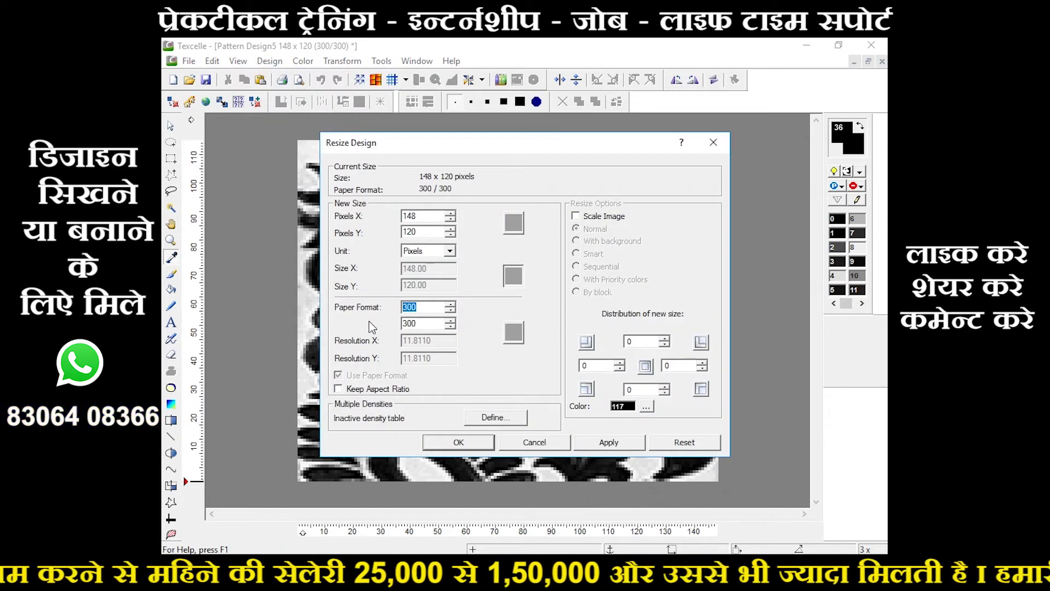
text(96)
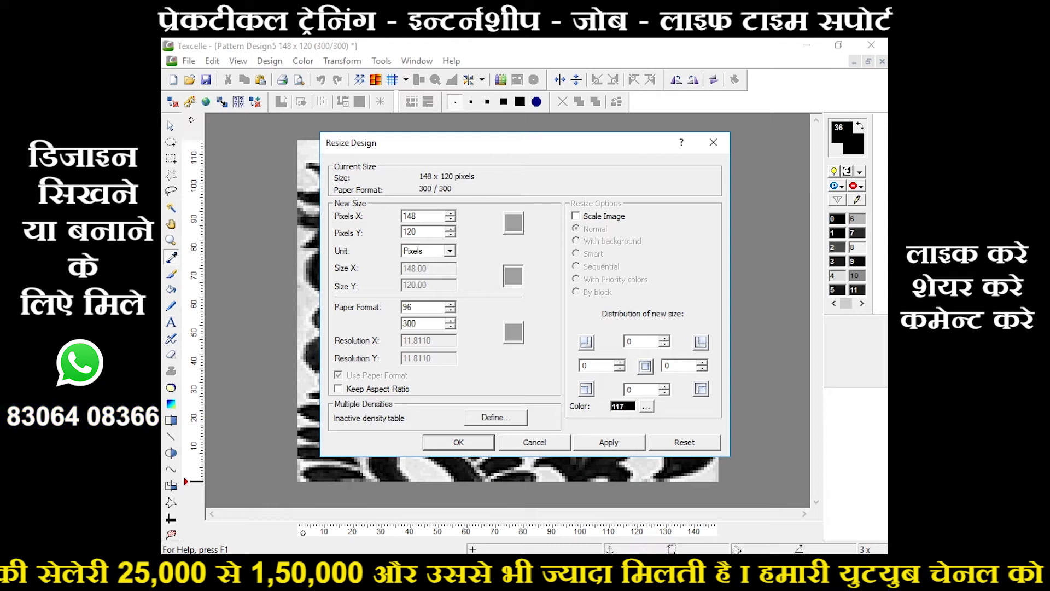
key(Tab)
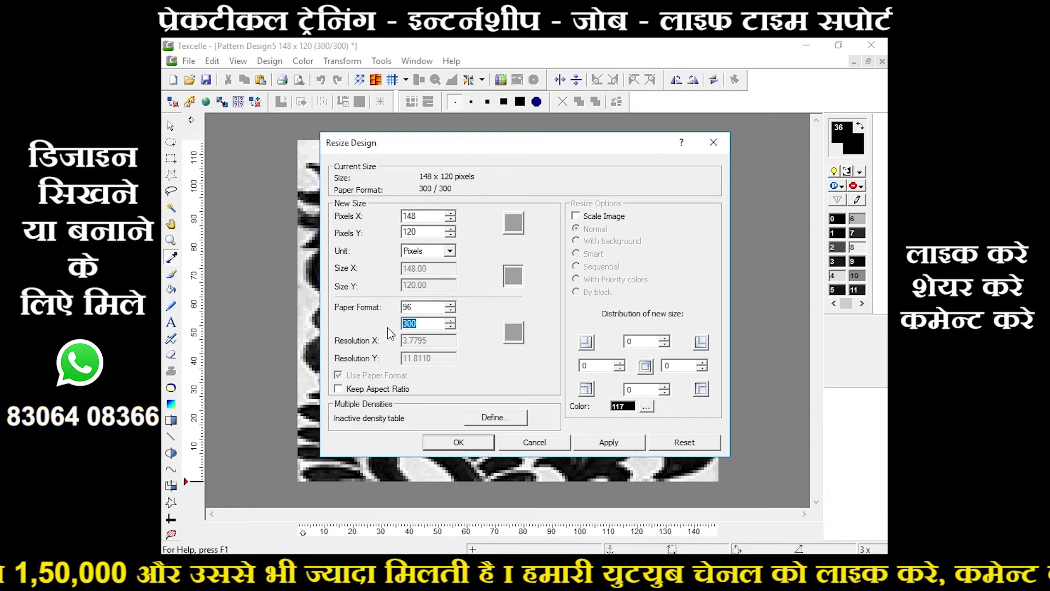
text(48)
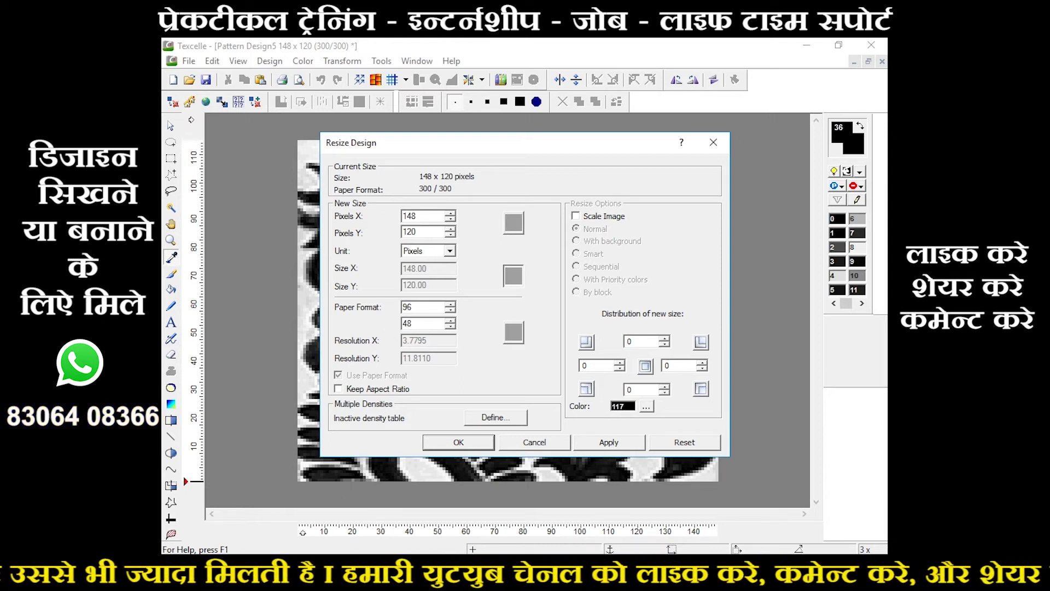
click(623, 443)
click(469, 444)
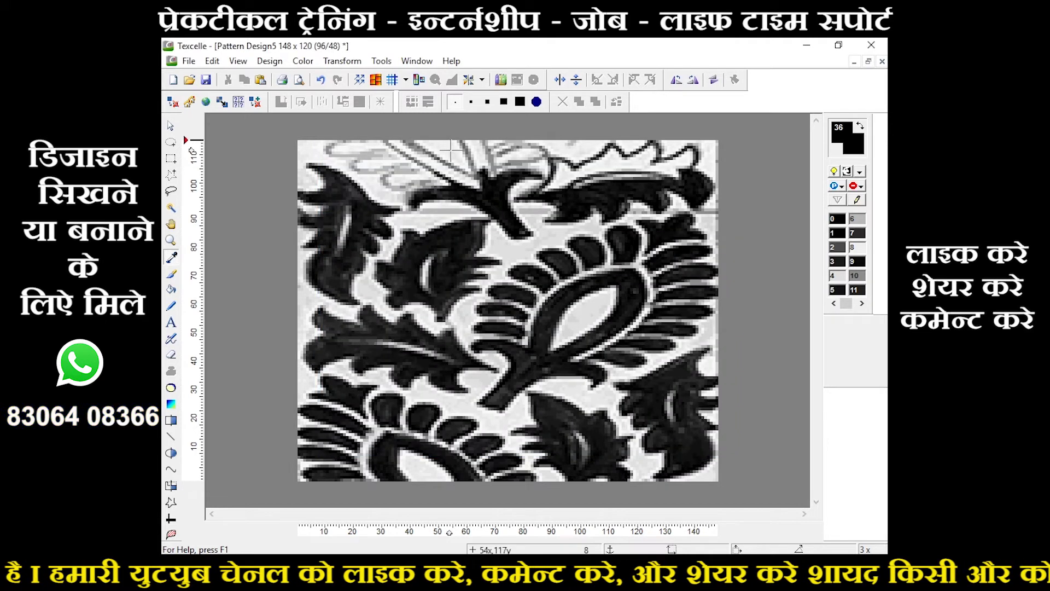
- Display the design in its paper format proportions
click(420, 80)
key(minus)
key(minus)
key(minus)
key(minus)
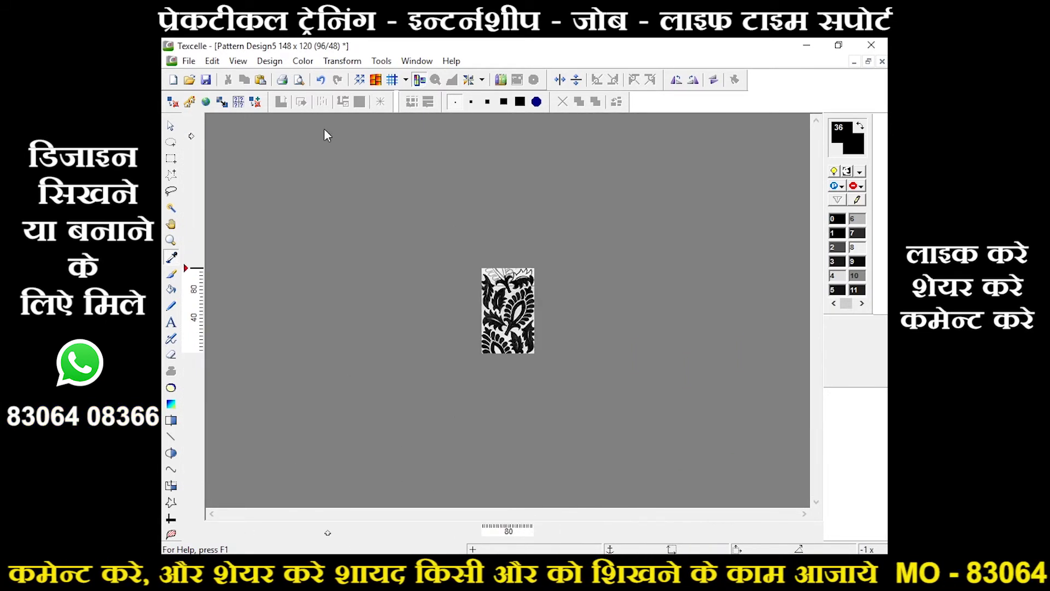
- Preview the design in repeat with horizontal and vertical drop at 0, and return to the single repeat
click(357, 81)
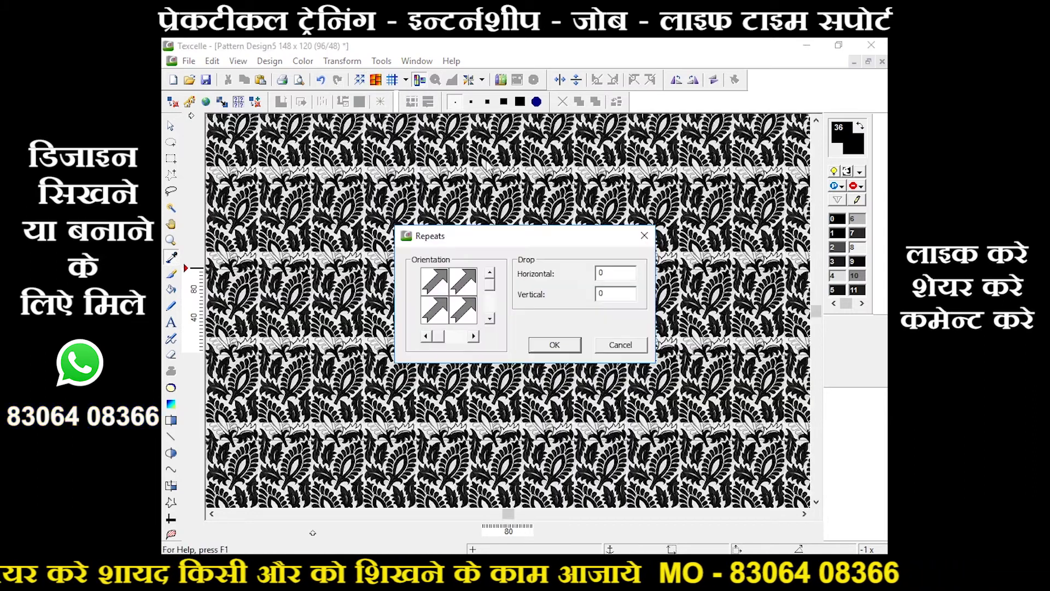
click(553, 346)
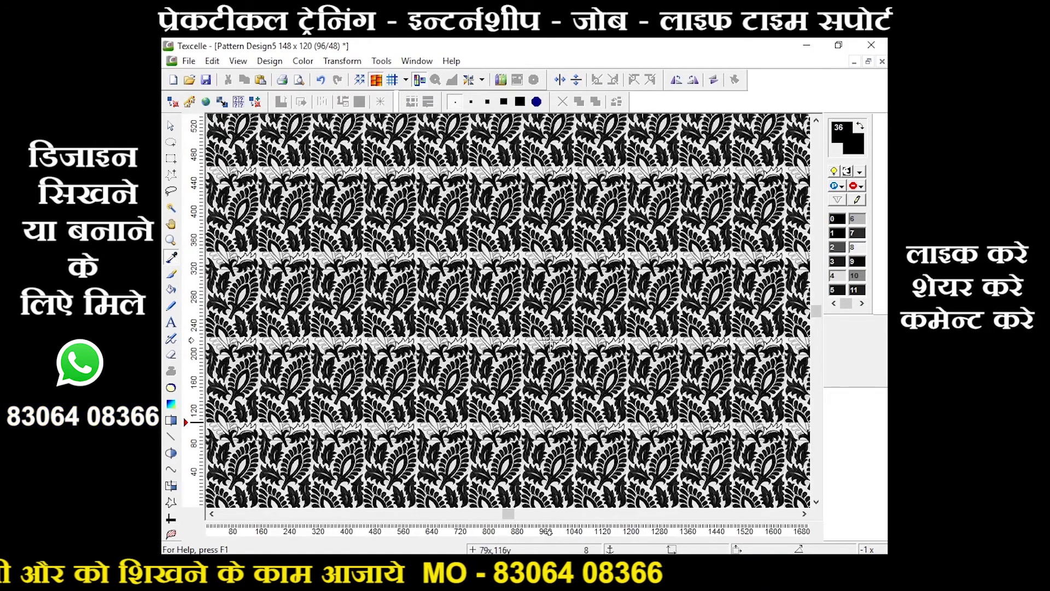
scroll(550, 340, up, 1)
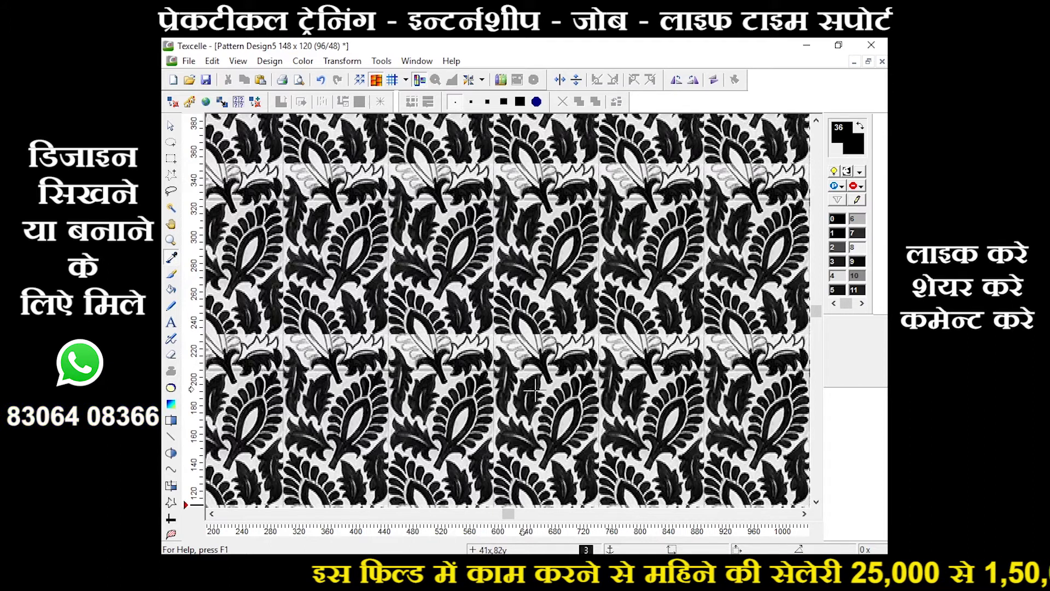
key(ctrl+r)
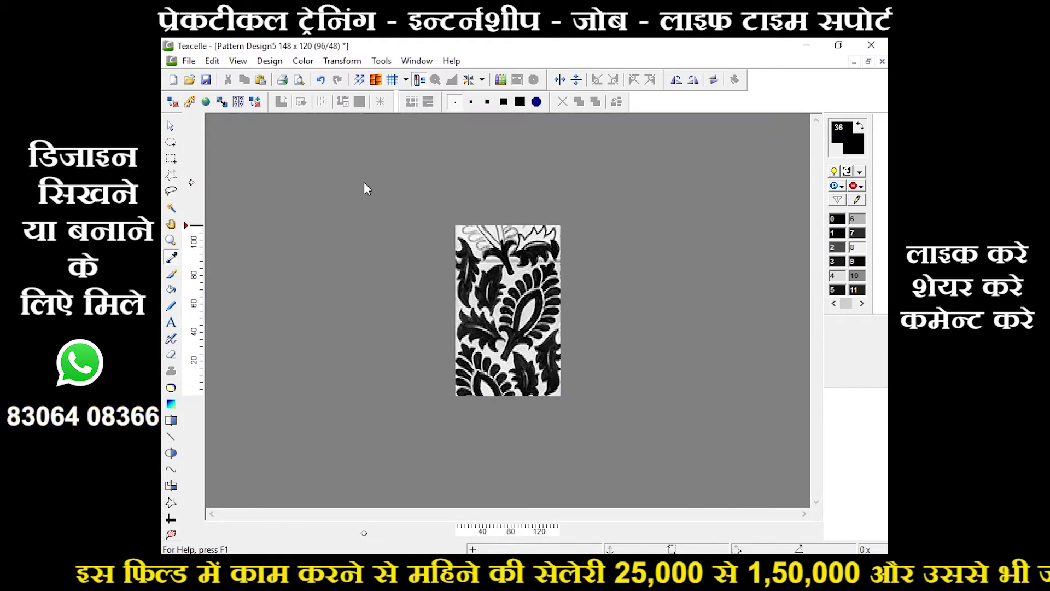
- Save the pattern design to the desktop as CROPD.bmp, replacing the existing bitmap, and close the design
click(188, 61)
click(248, 149)
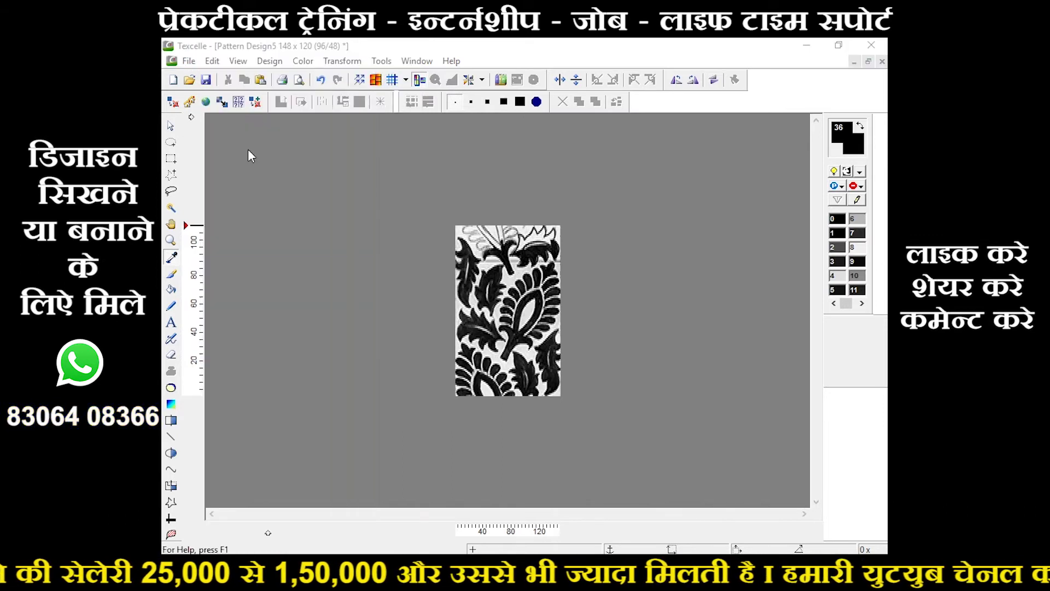
click(426, 243)
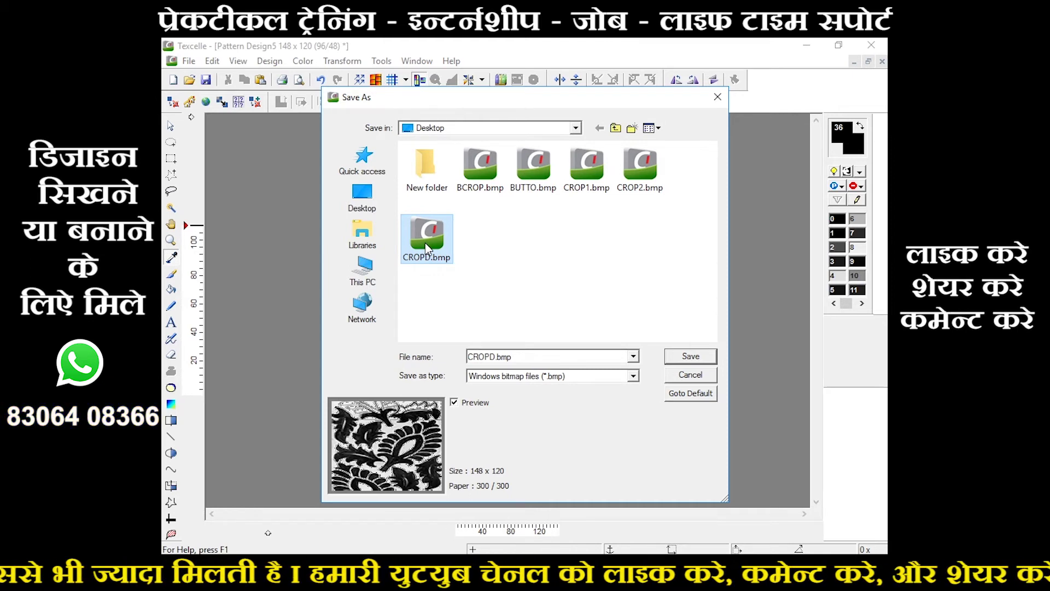
click(691, 359)
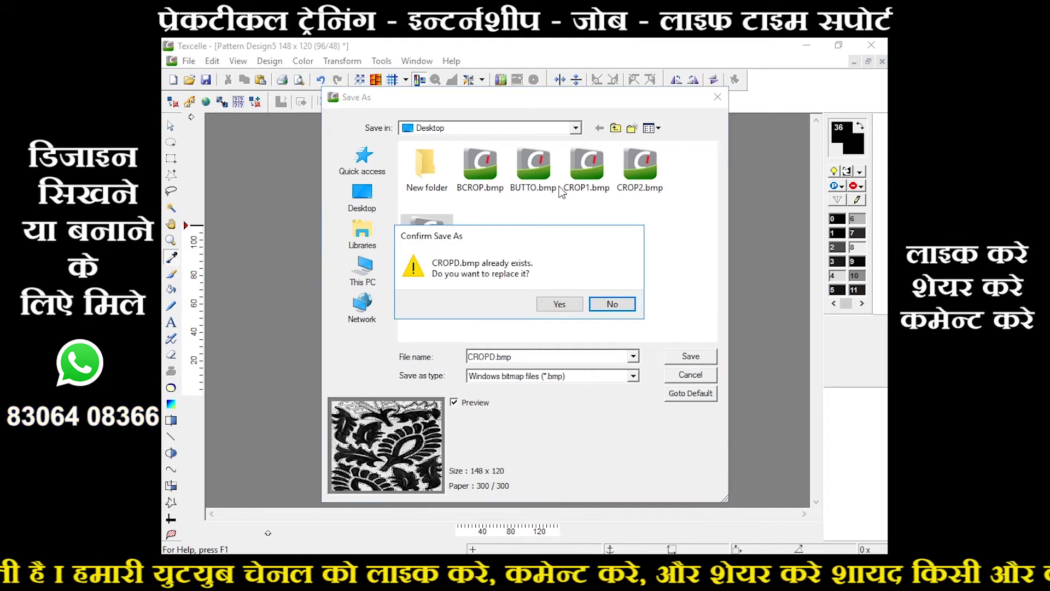
click(559, 305)
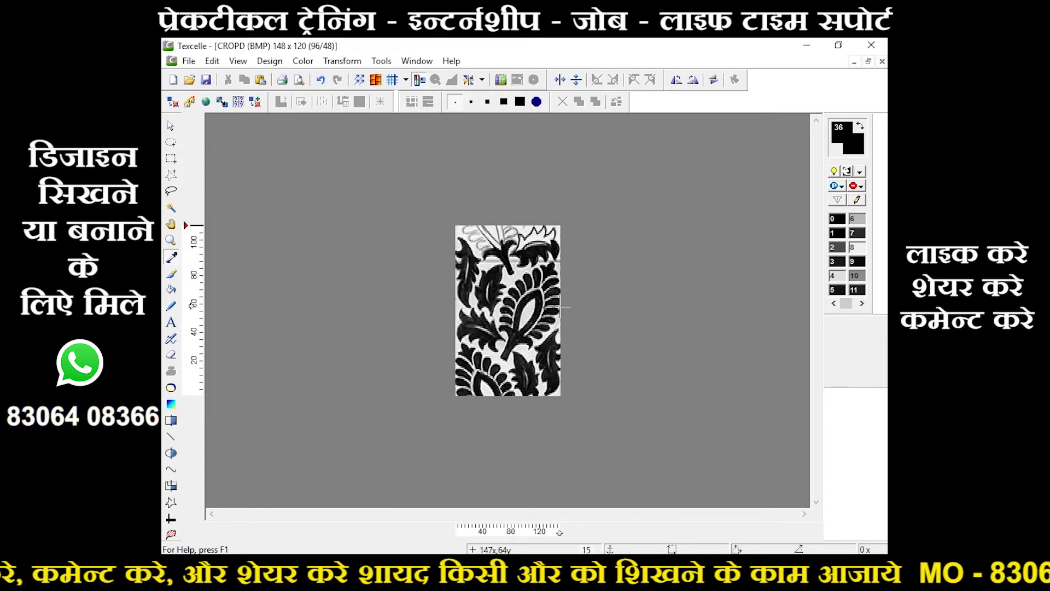
click(882, 62)
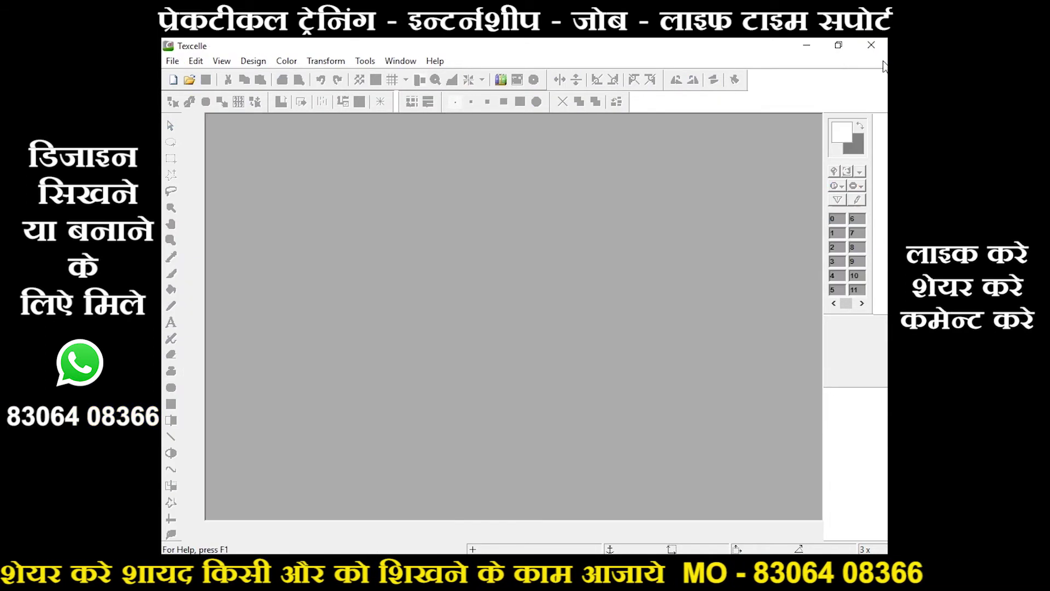
- Switch to Photoshop and perspective-crop pallu.bmp to one repeat of the 2-inch-wide black border between its guide lines
click(812, 44)
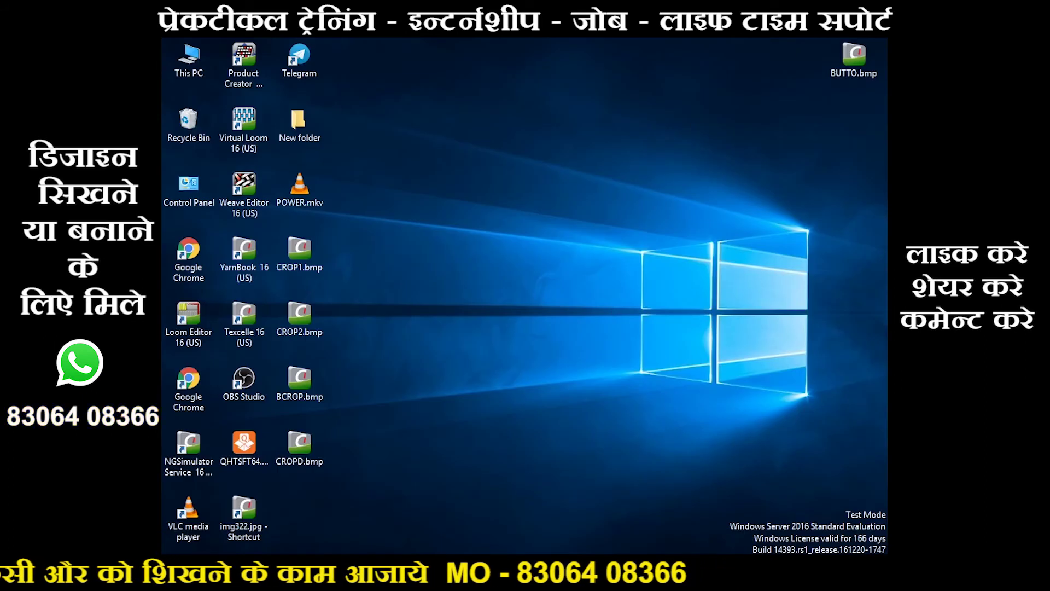
click(422, 566)
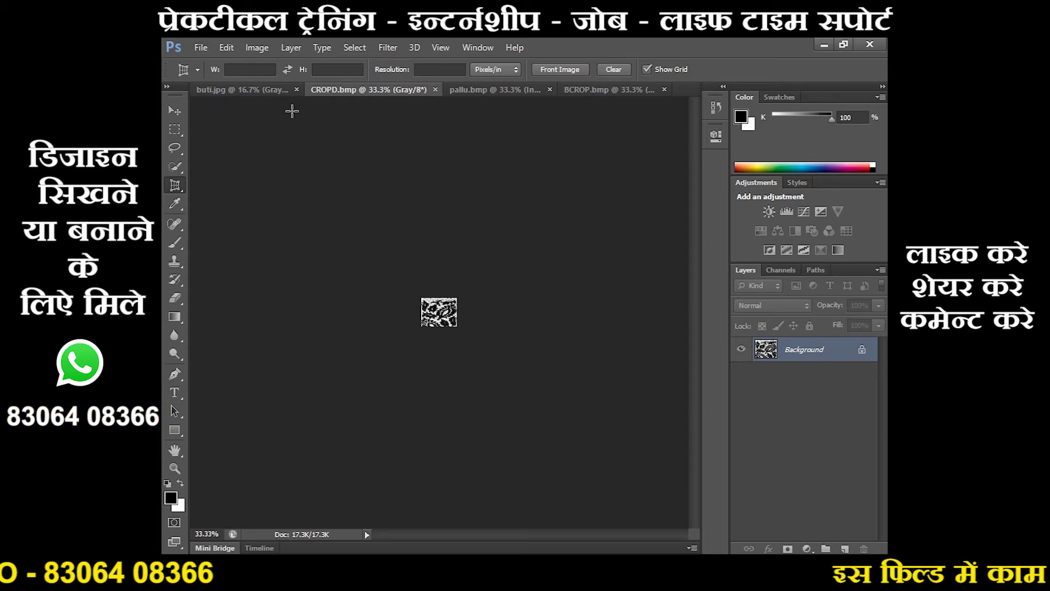
click(473, 89)
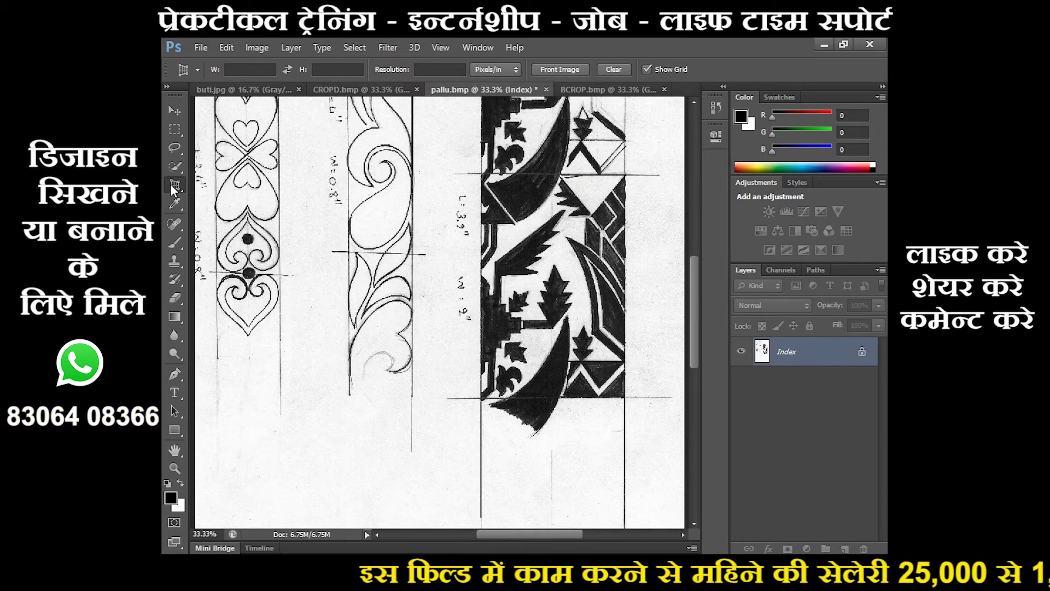
click(482, 174)
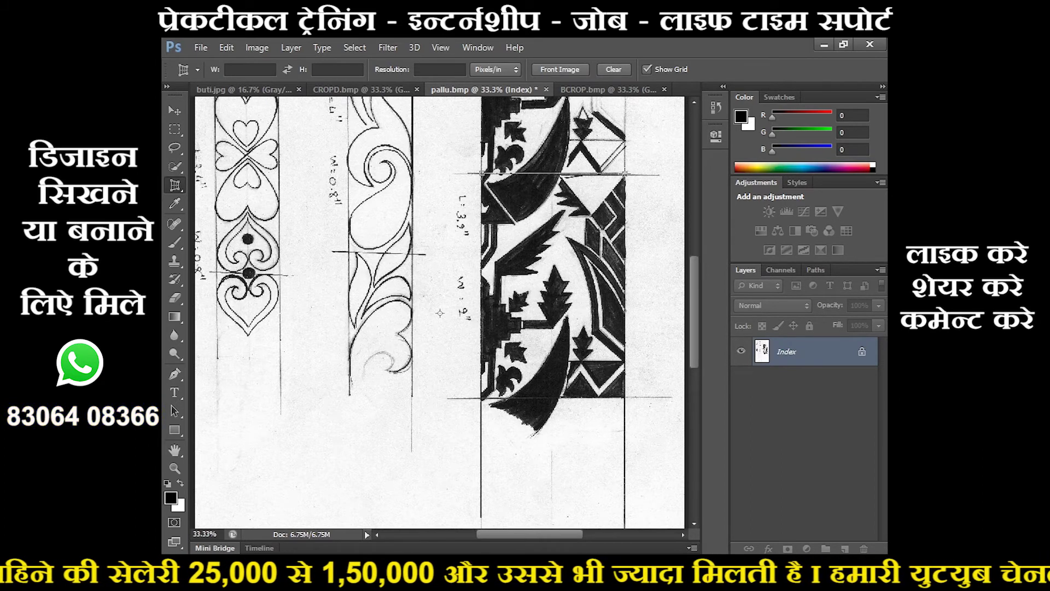
click(625, 174)
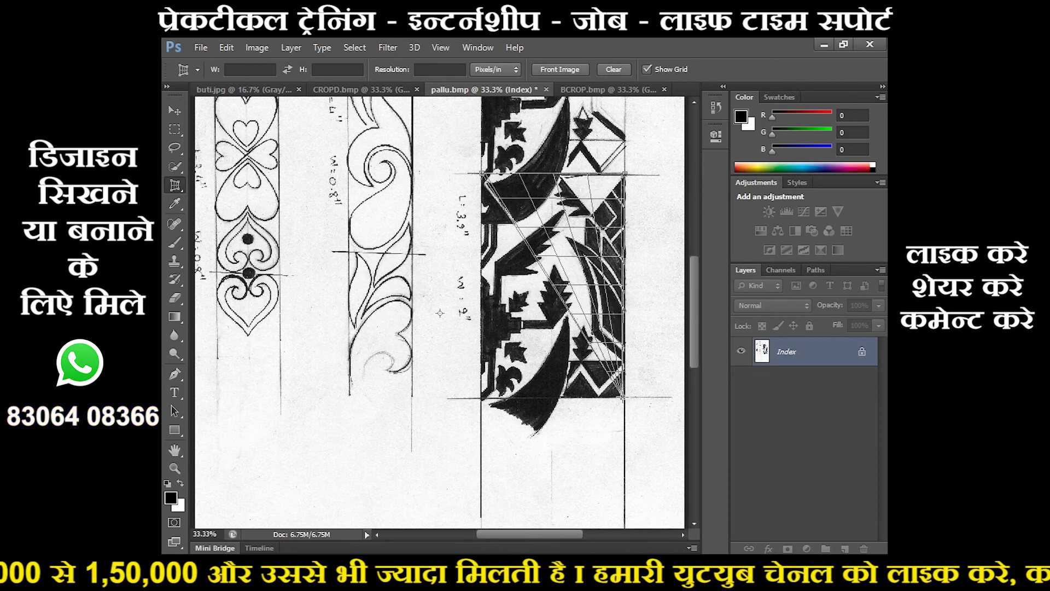
click(624, 397)
click(481, 397)
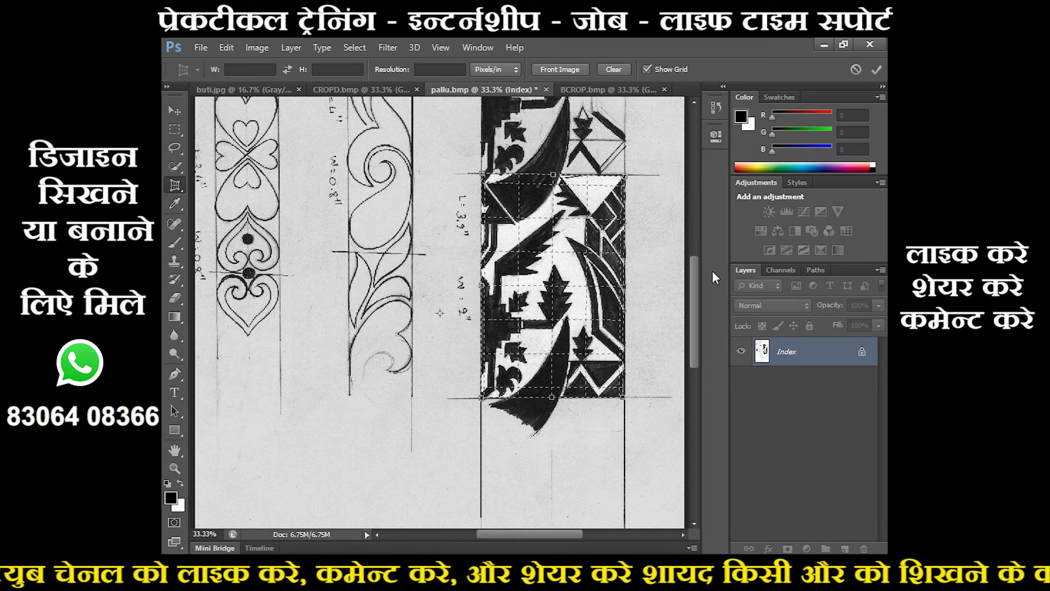
key(Return)
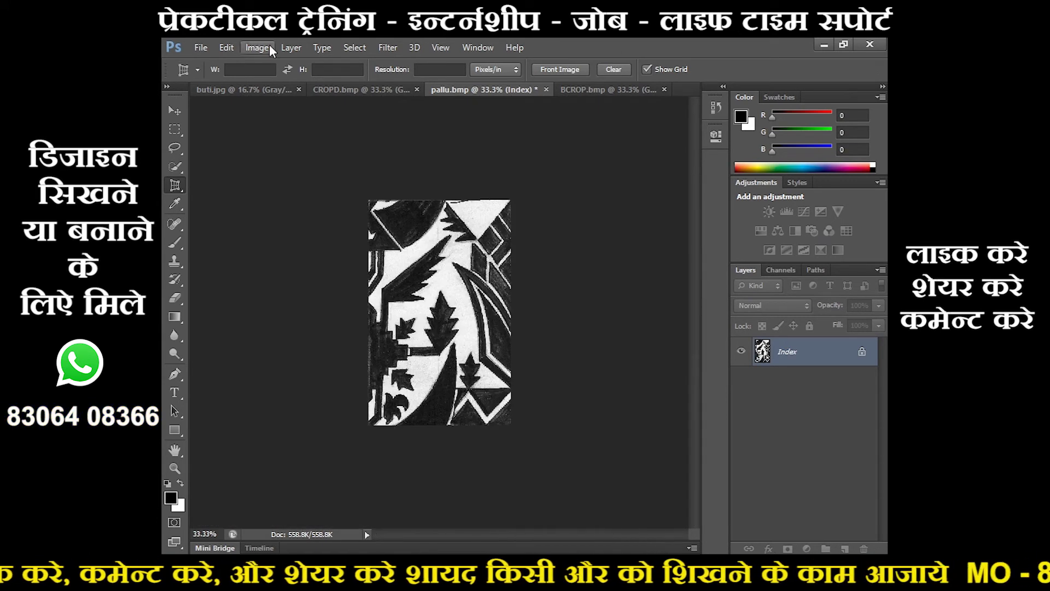
- Open the Image Size settings for the cropped pallu repeat and enable Constrain Proportions
click(255, 49)
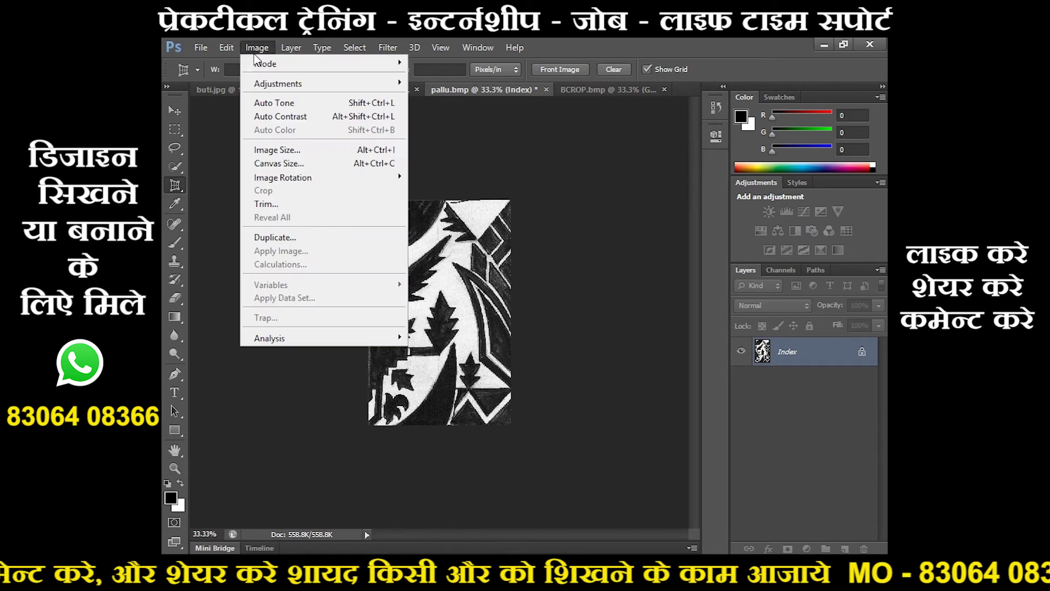
click(287, 150)
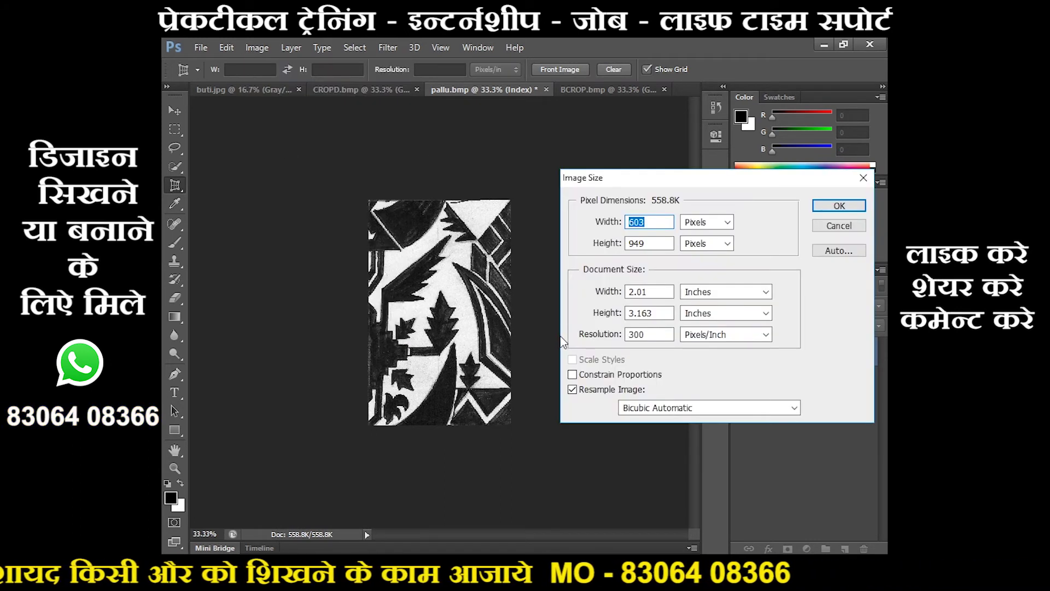
click(577, 374)
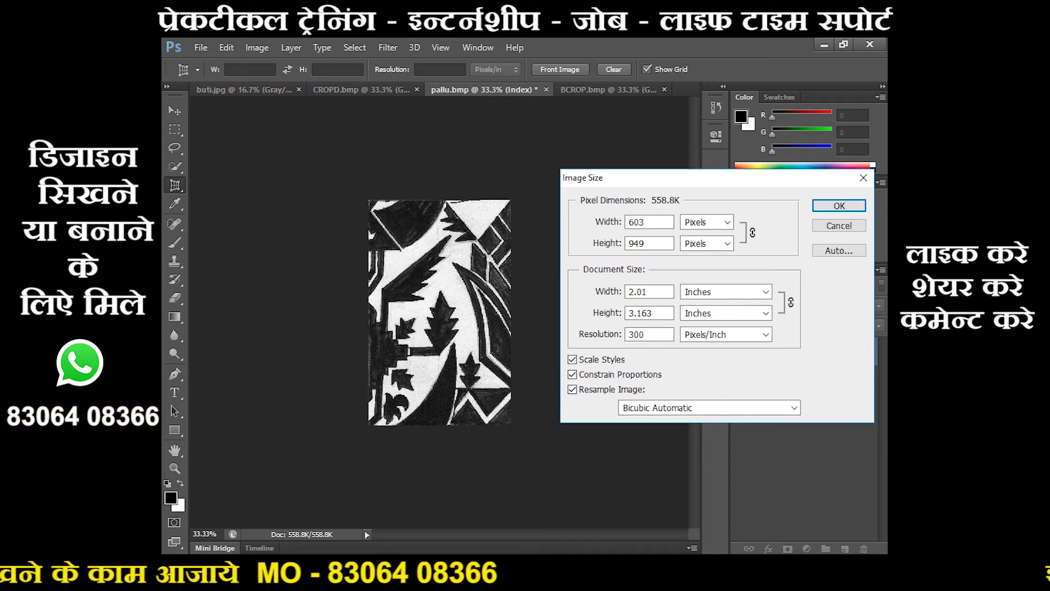
- Switch to Calculator and divide 348 by 2
key(alt+Tab)
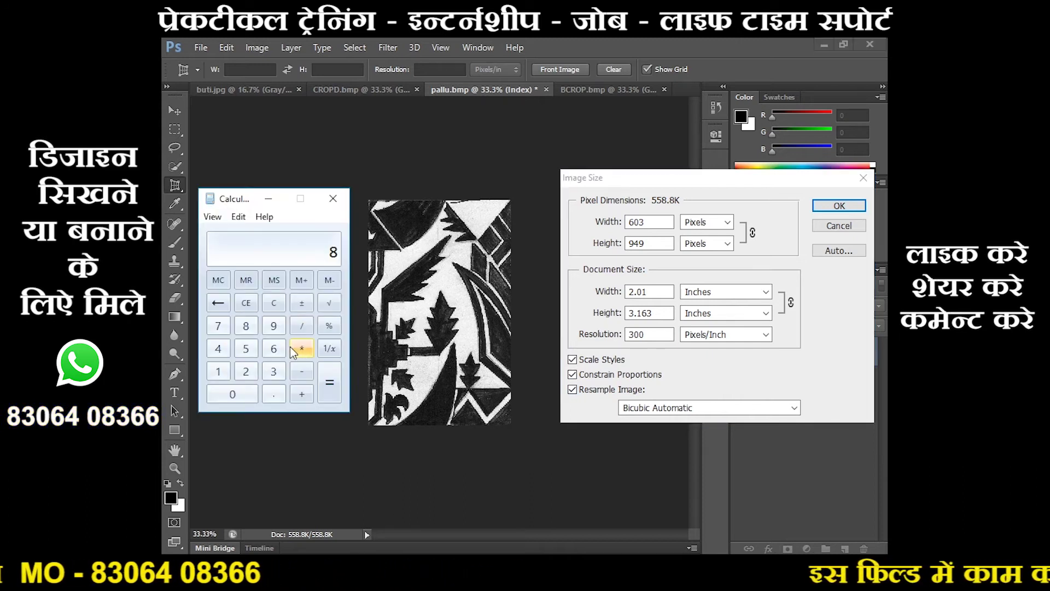
click(273, 372)
click(219, 348)
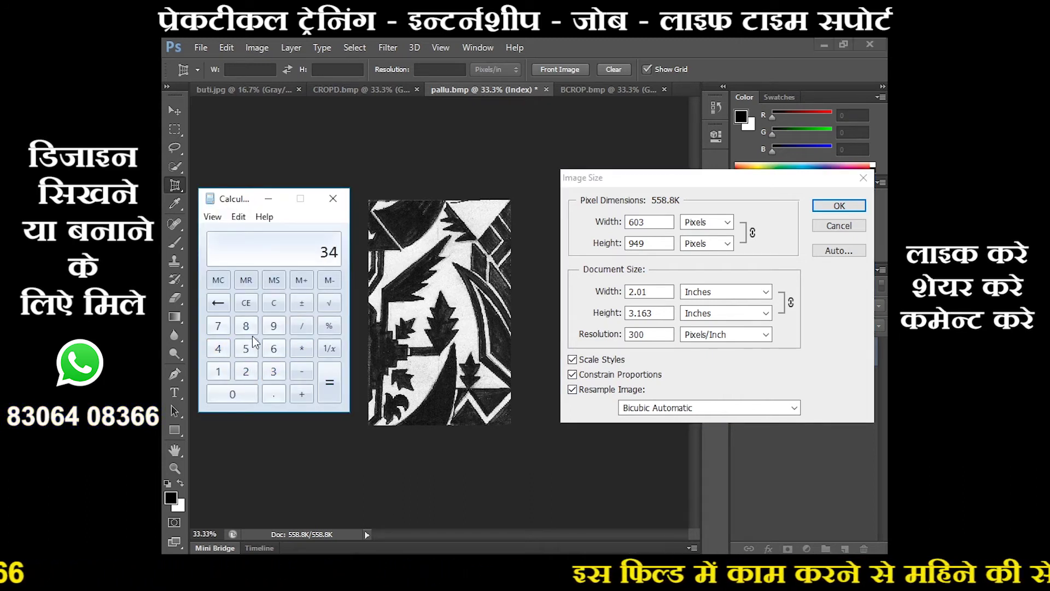
click(253, 333)
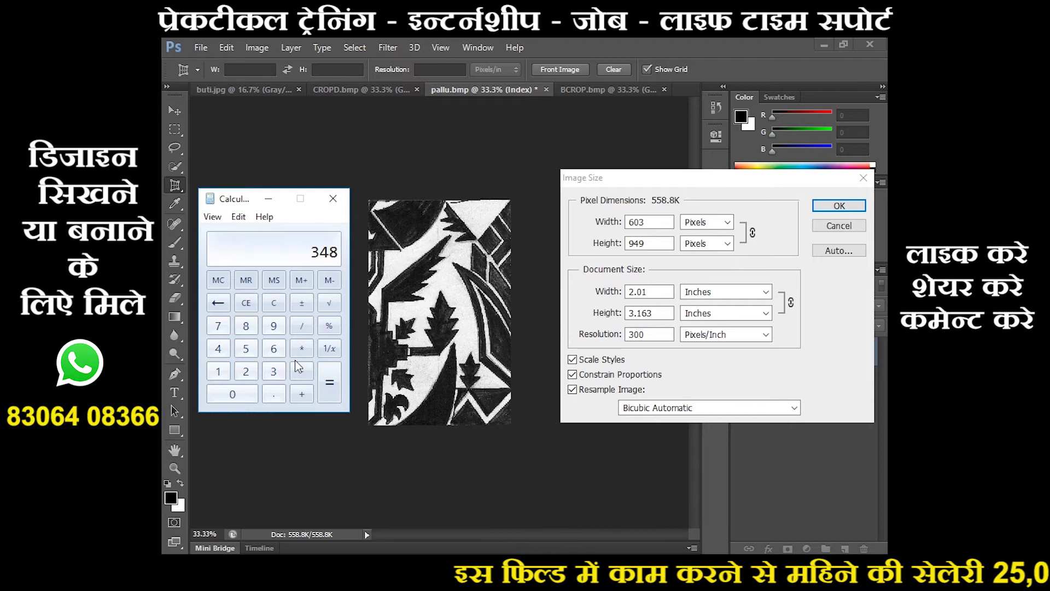
click(303, 327)
click(246, 372)
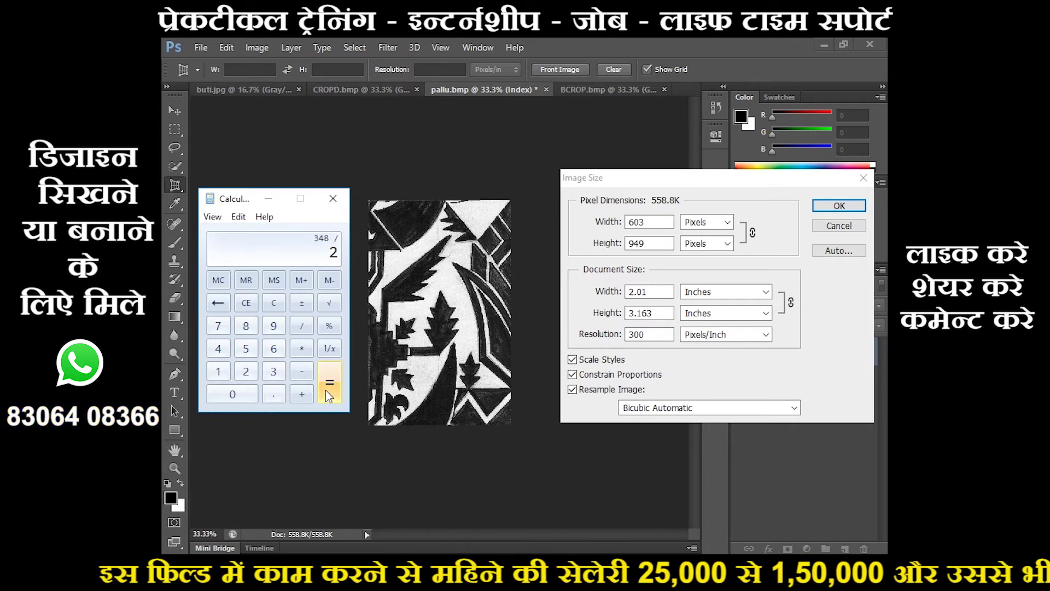
click(329, 389)
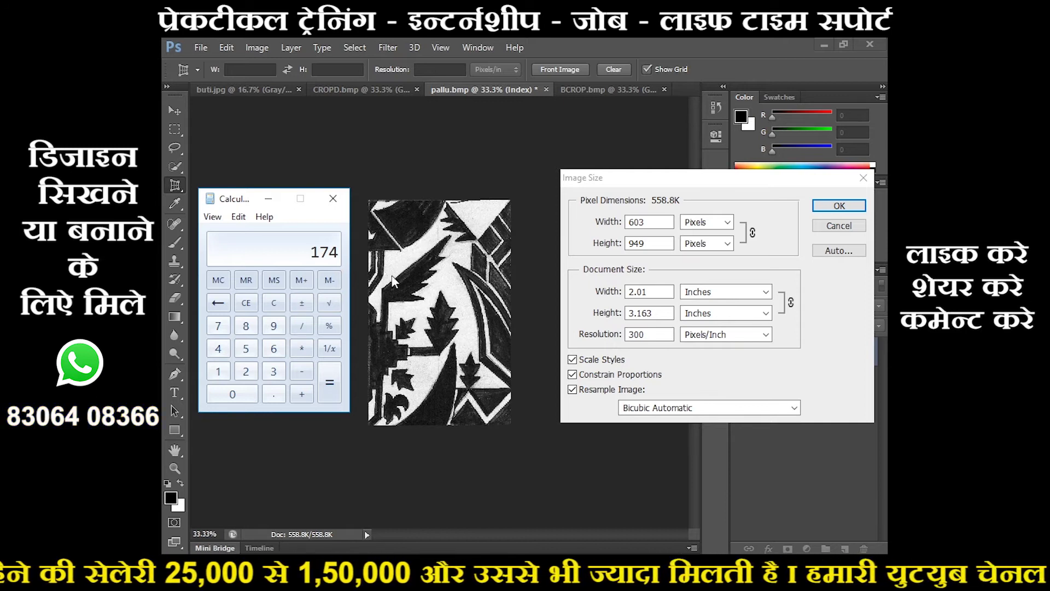
- Divide the halved value by 96
click(302, 324)
click(273, 326)
click(276, 347)
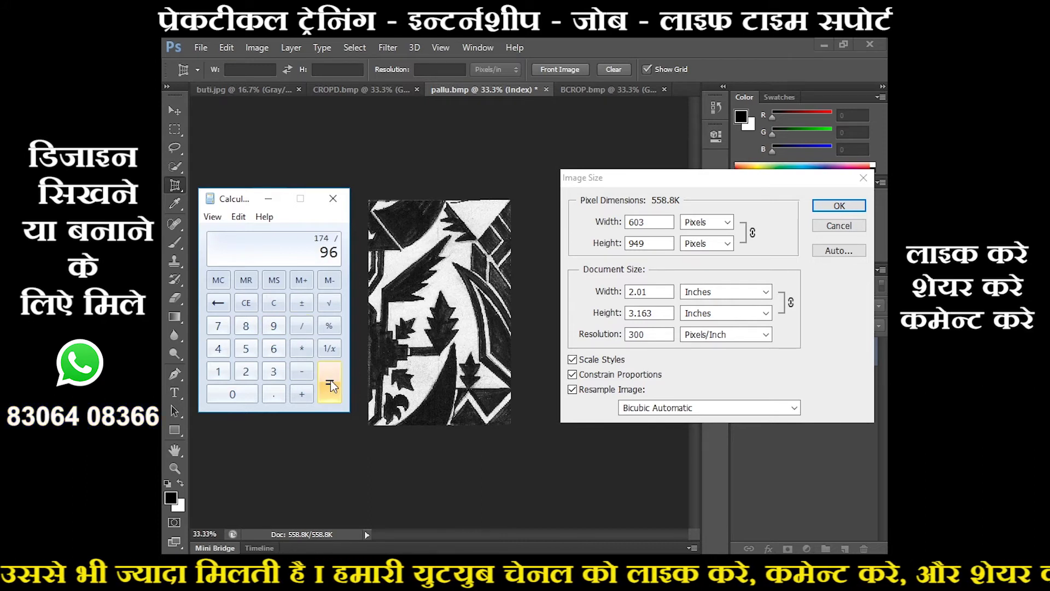
click(330, 380)
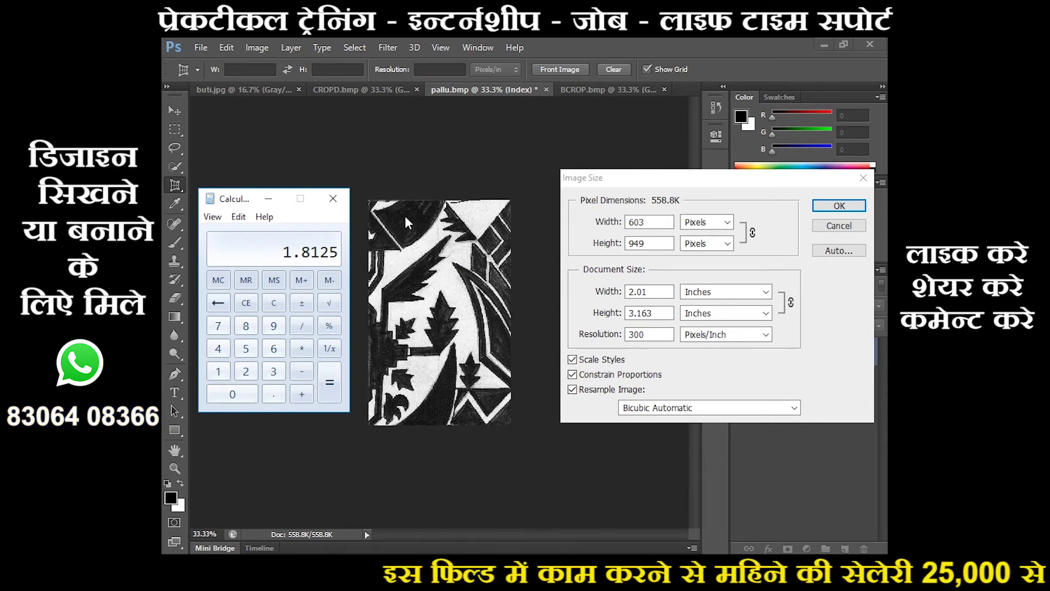
- Calculate the repeat's document width by dividing 174 by 2 and the result by 96
click(218, 371)
click(217, 327)
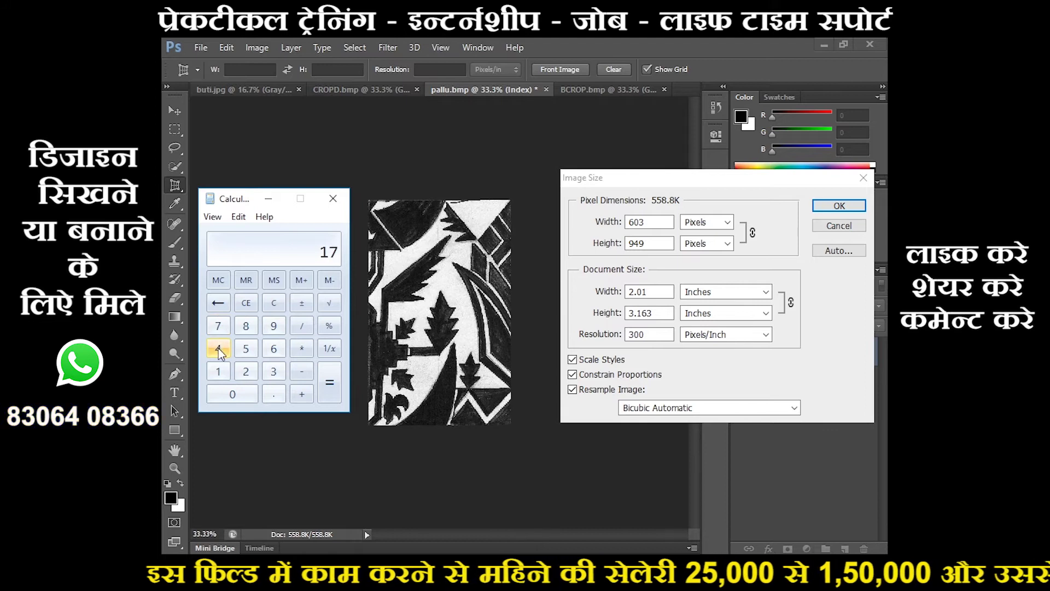
click(219, 349)
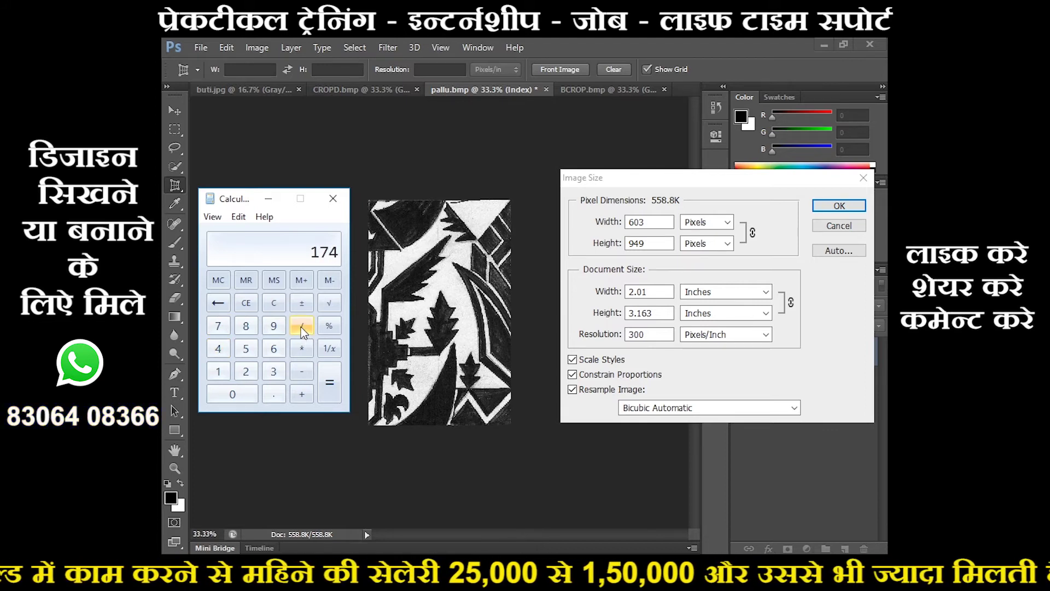
click(255, 376)
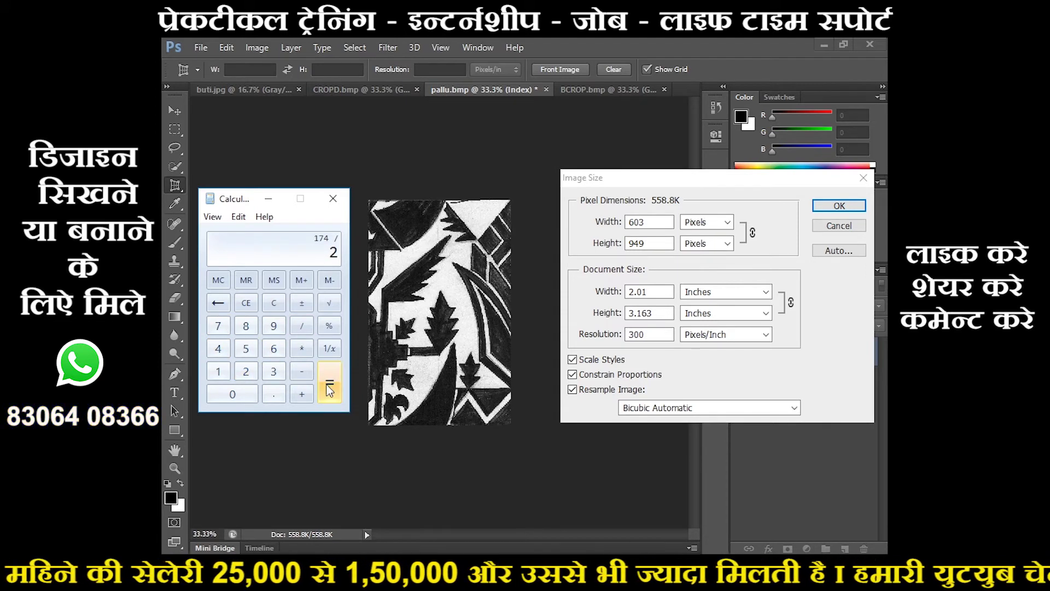
click(330, 388)
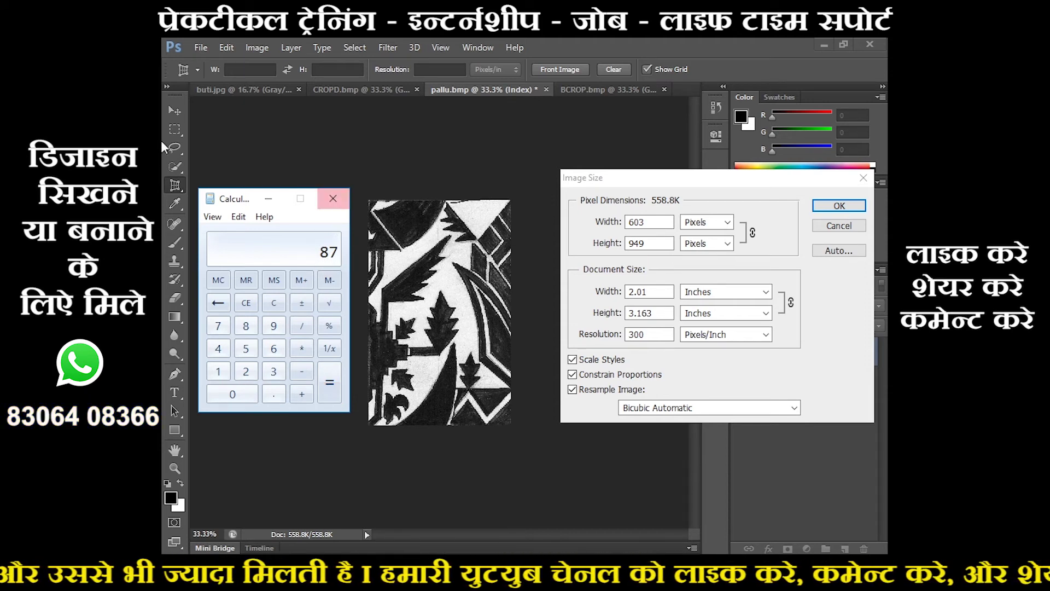
click(300, 328)
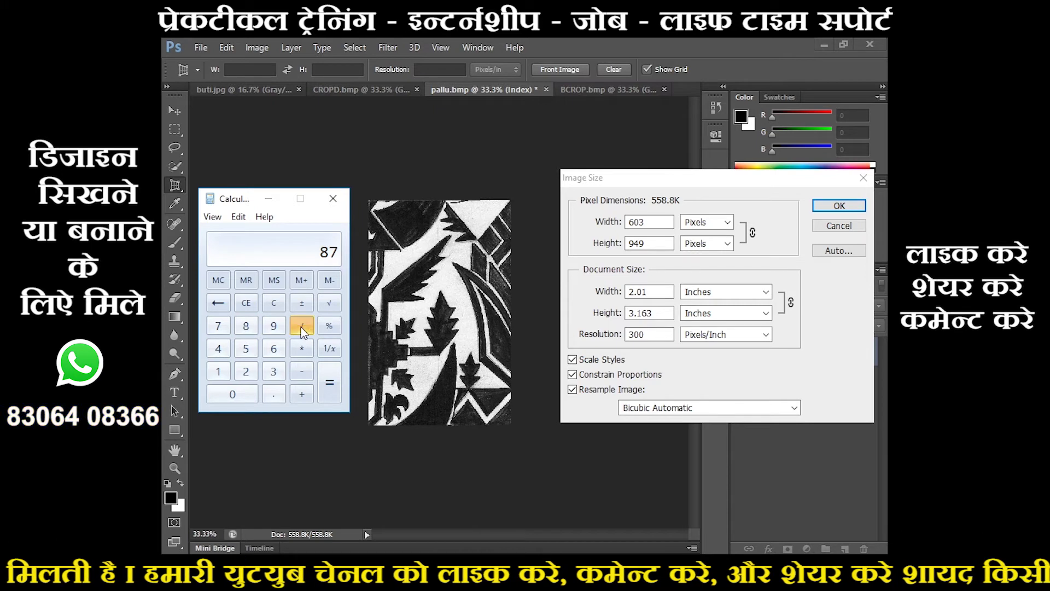
click(275, 350)
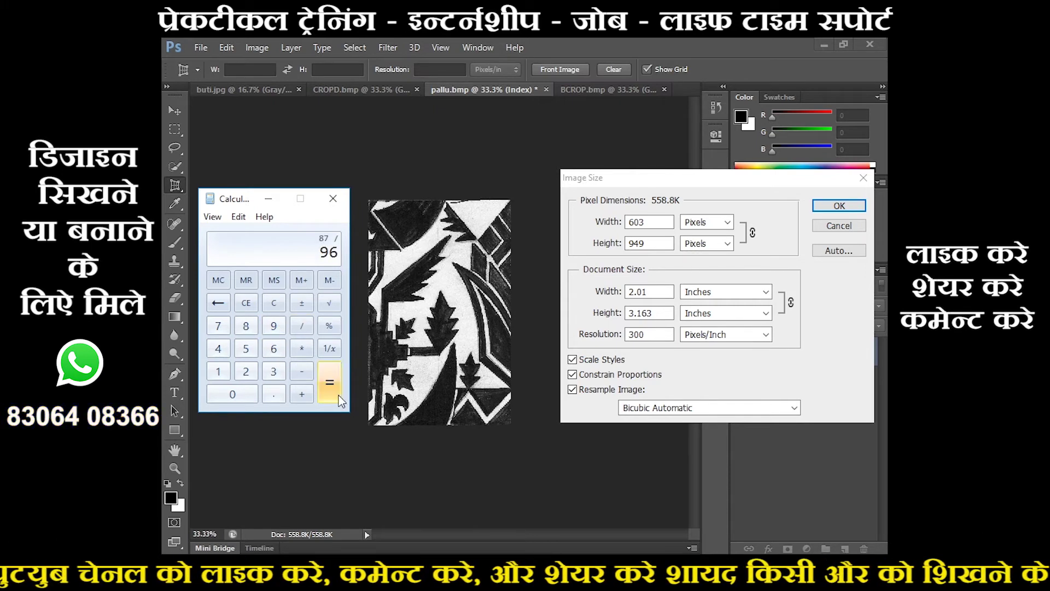
click(329, 382)
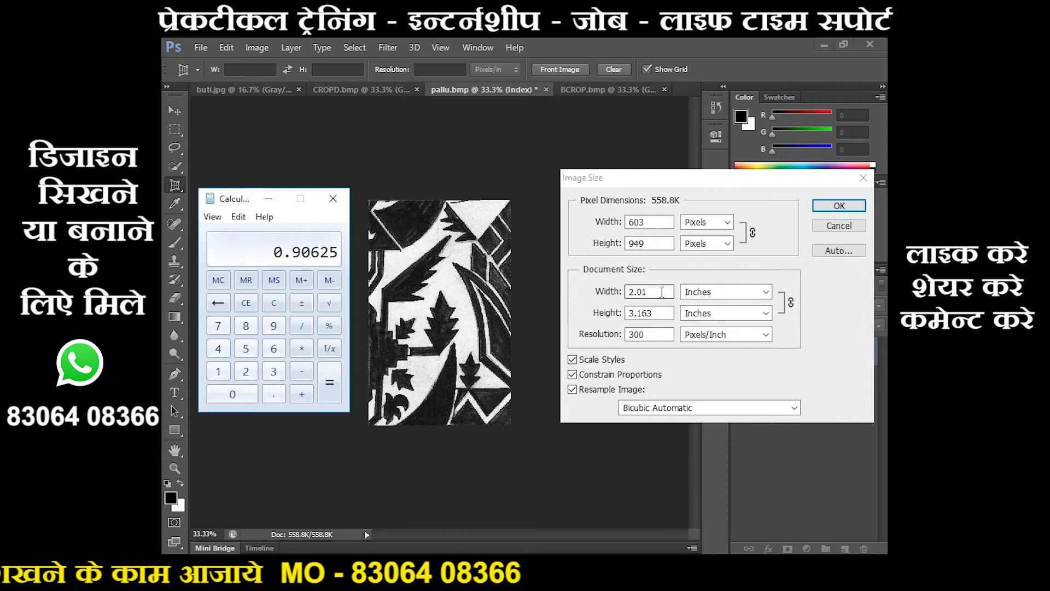
- Set the document width to 0.90625 inches with proportions constrained, and turn off Constrain Proportions
double_click(639, 291)
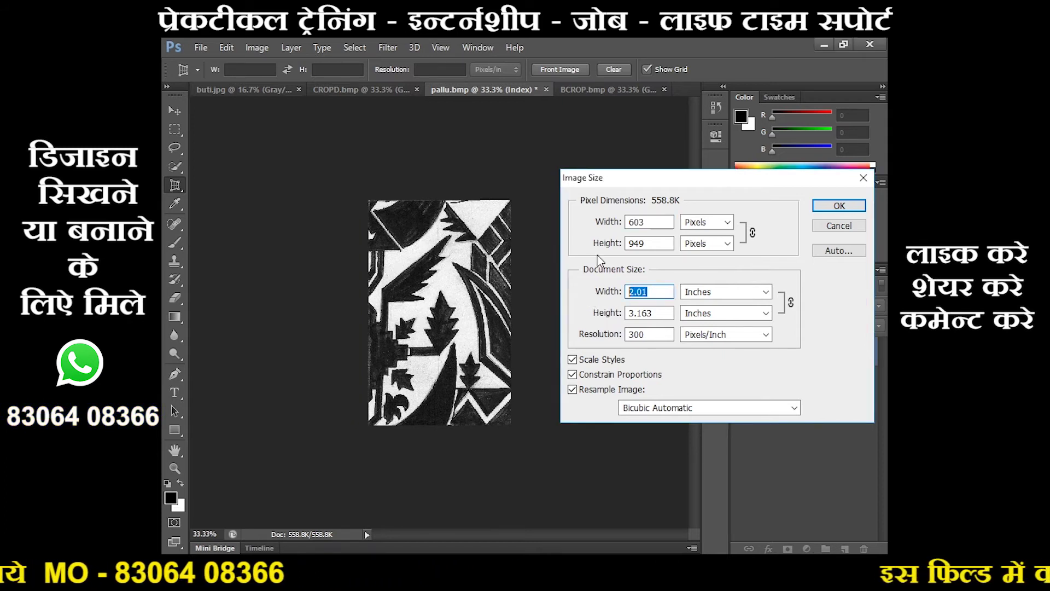
text(0)
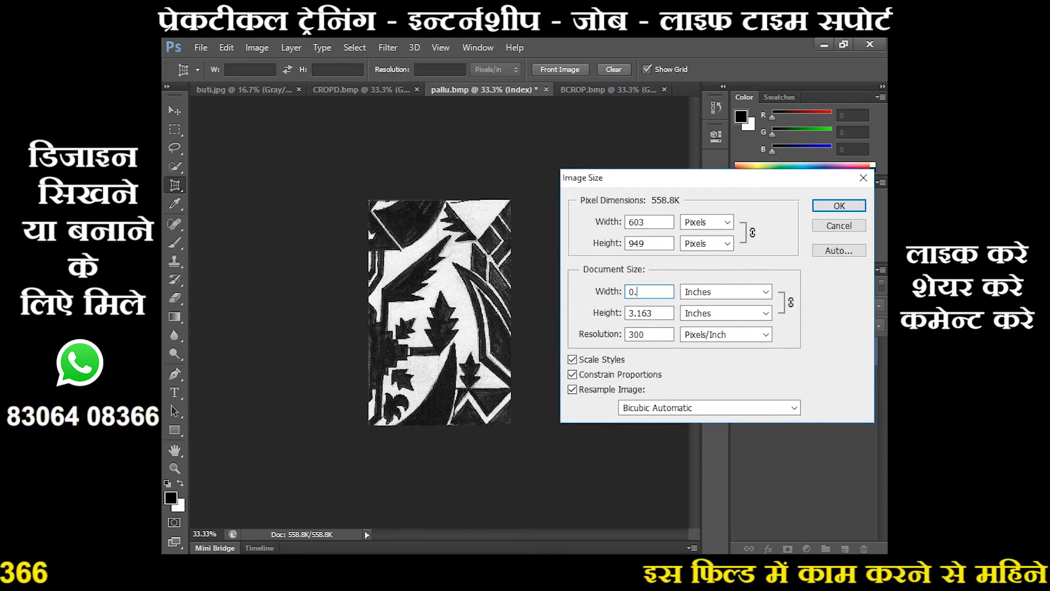
text(.90625)
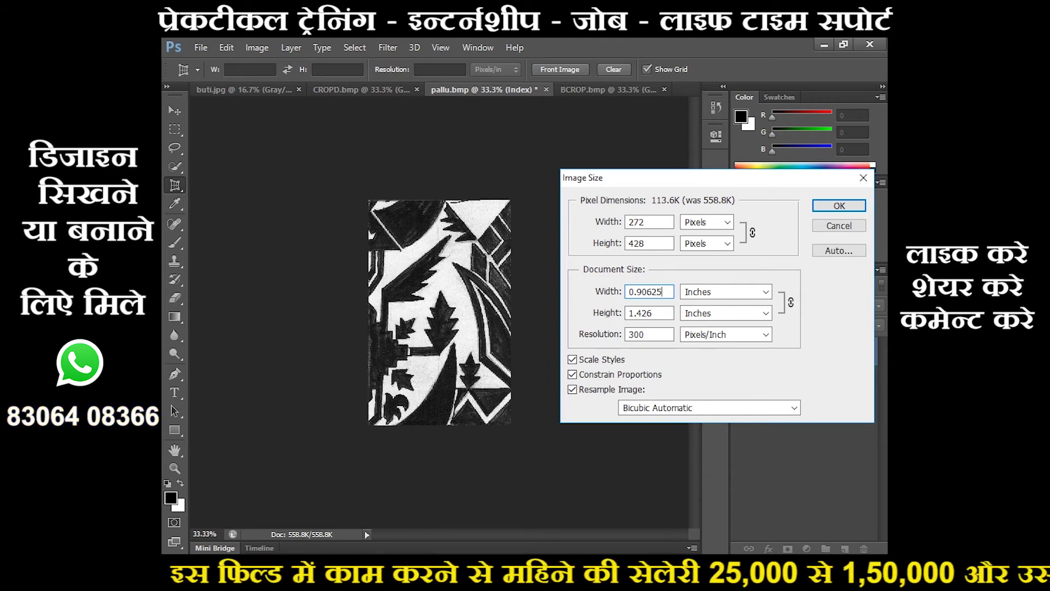
click(604, 374)
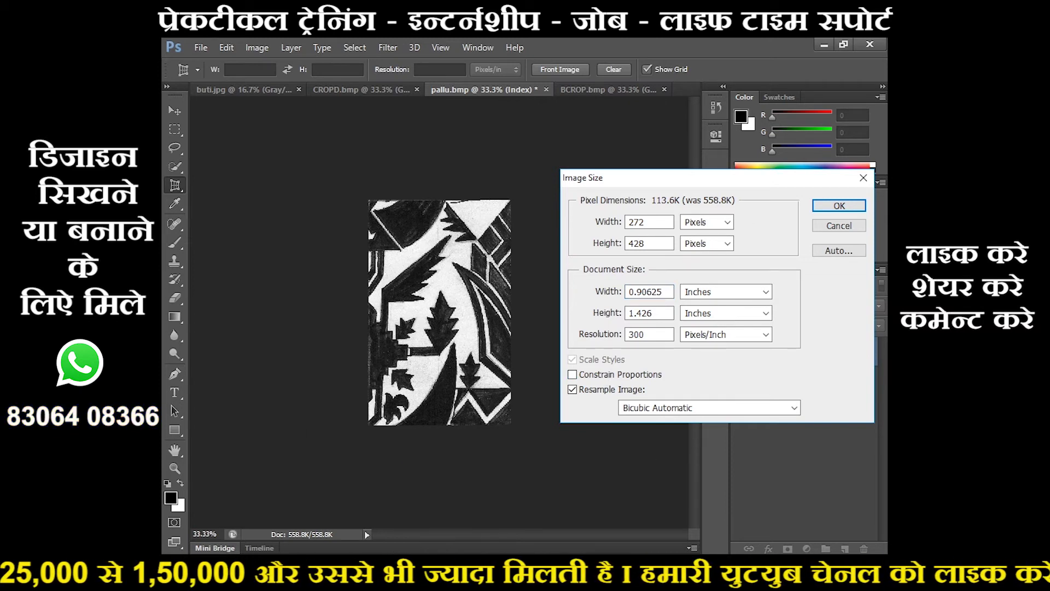
- Switch to Calculator and multiply 1.5 by 48 to work out the pallu repeat's height in pixels
click(355, 567)
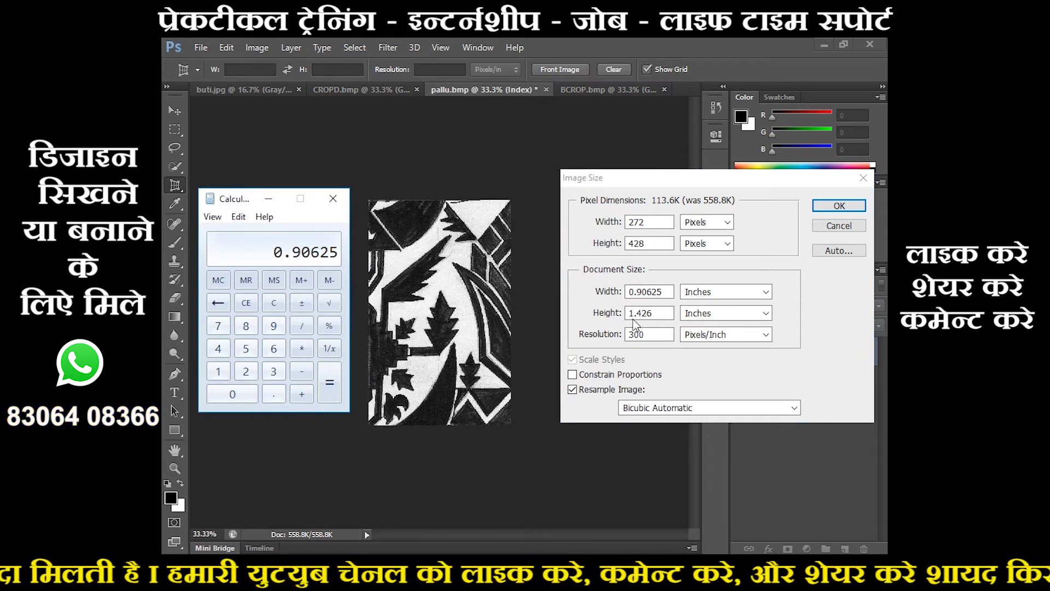
click(222, 371)
click(273, 394)
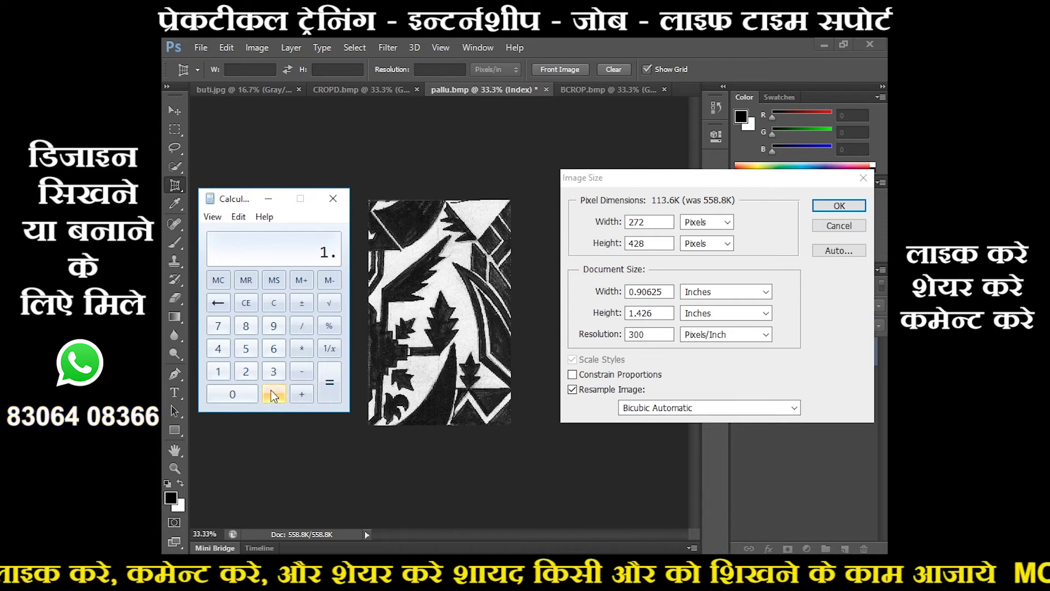
click(247, 350)
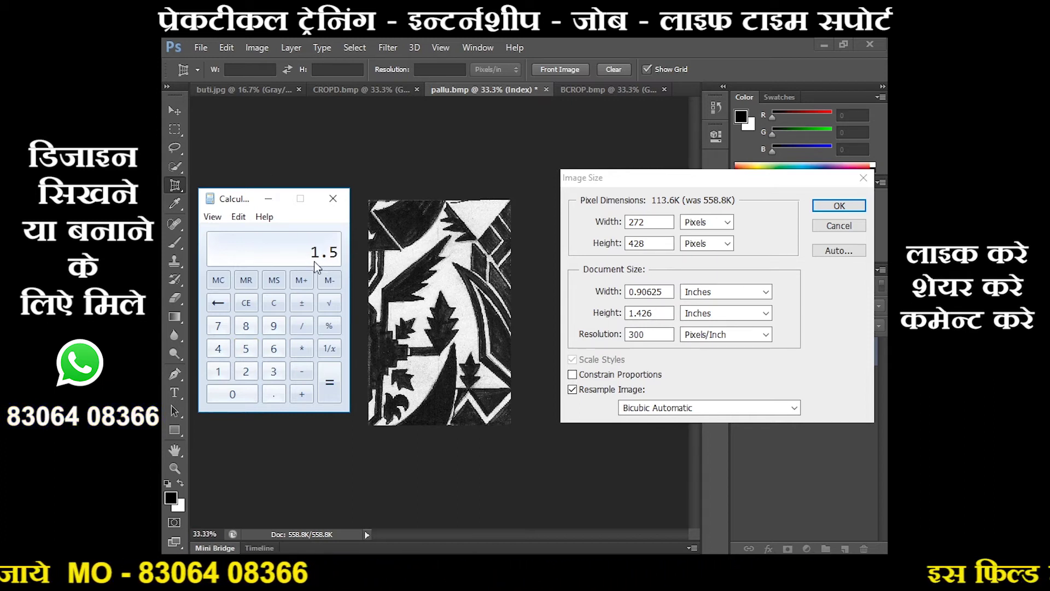
click(301, 348)
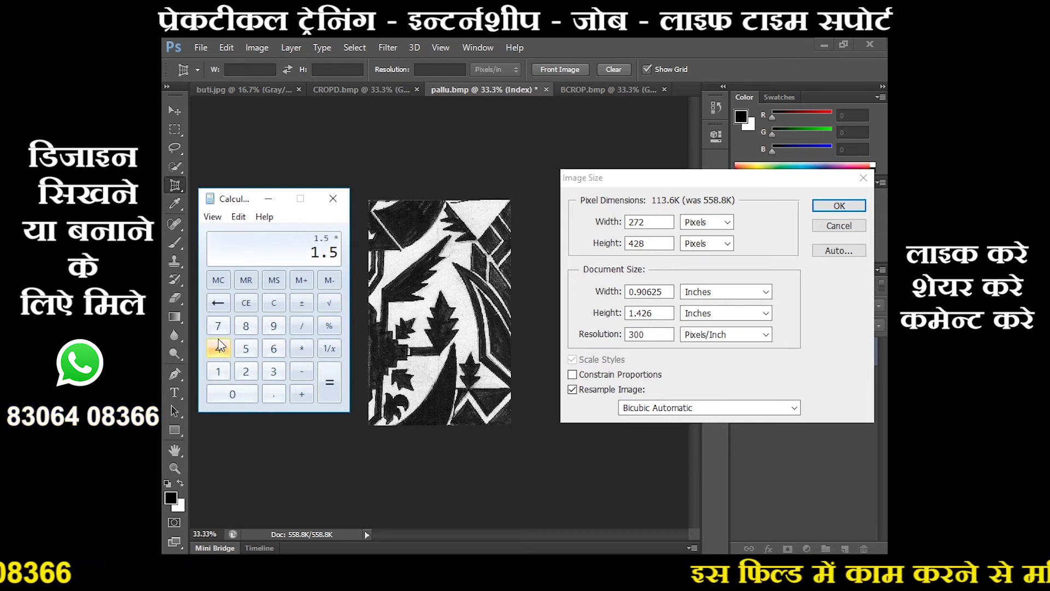
click(241, 329)
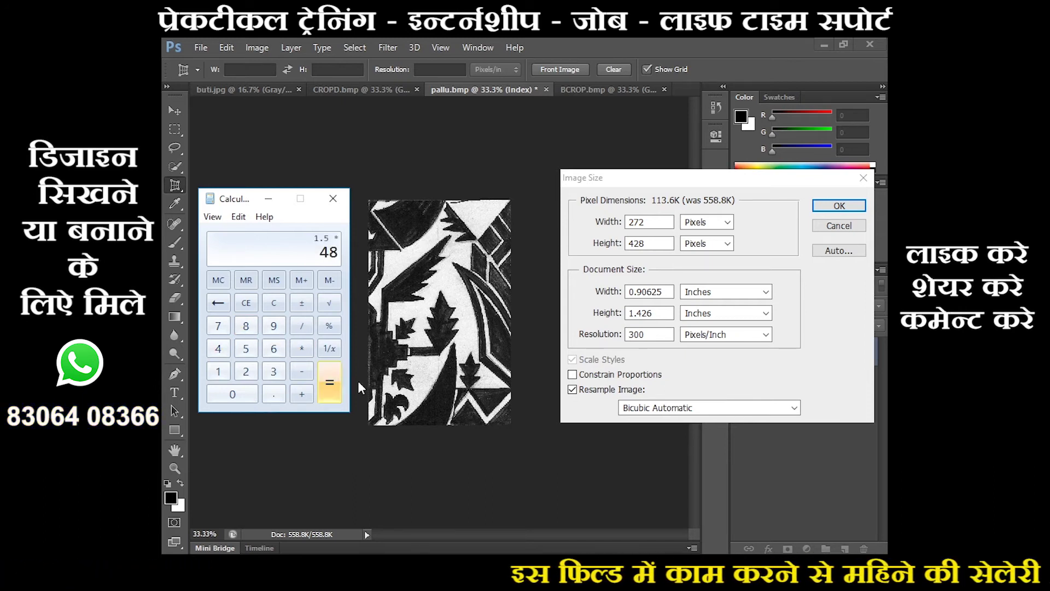
click(325, 383)
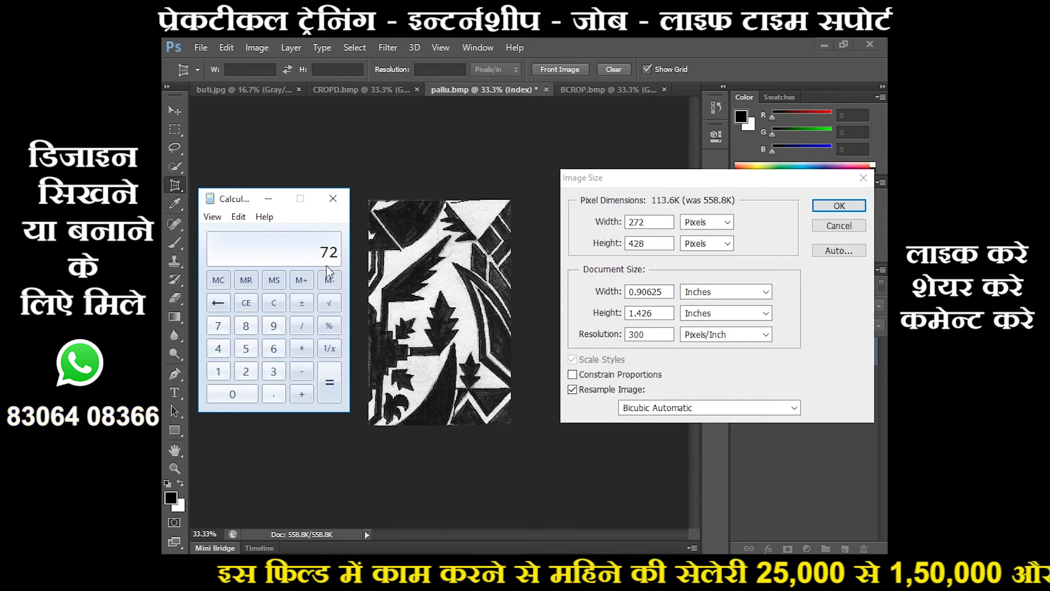
- Subtract 2 from 20 and divide the result by 1.5
click(245, 371)
click(253, 394)
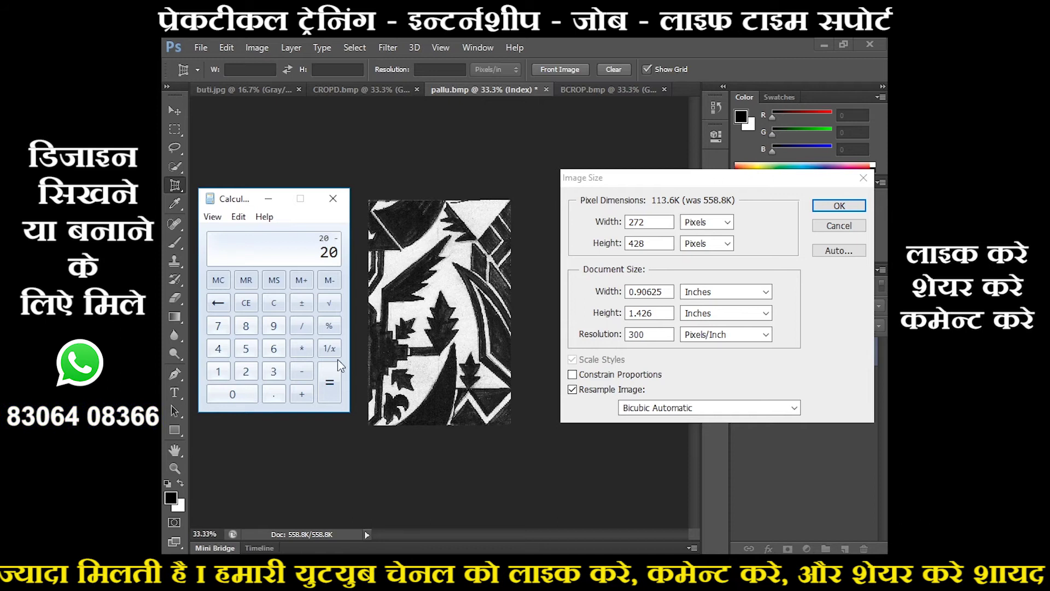
click(327, 391)
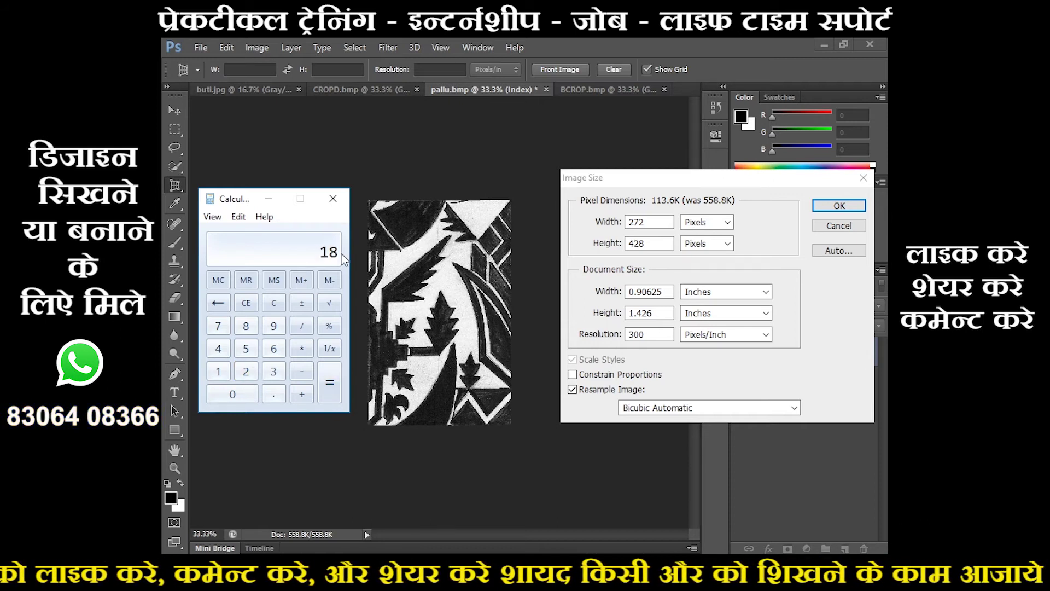
click(301, 325)
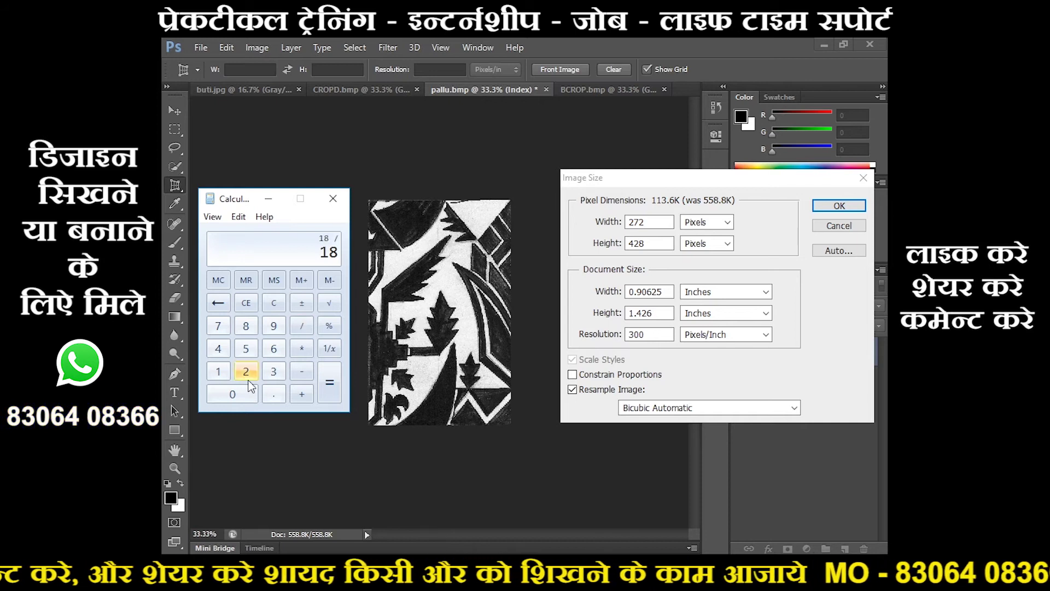
click(221, 373)
click(272, 392)
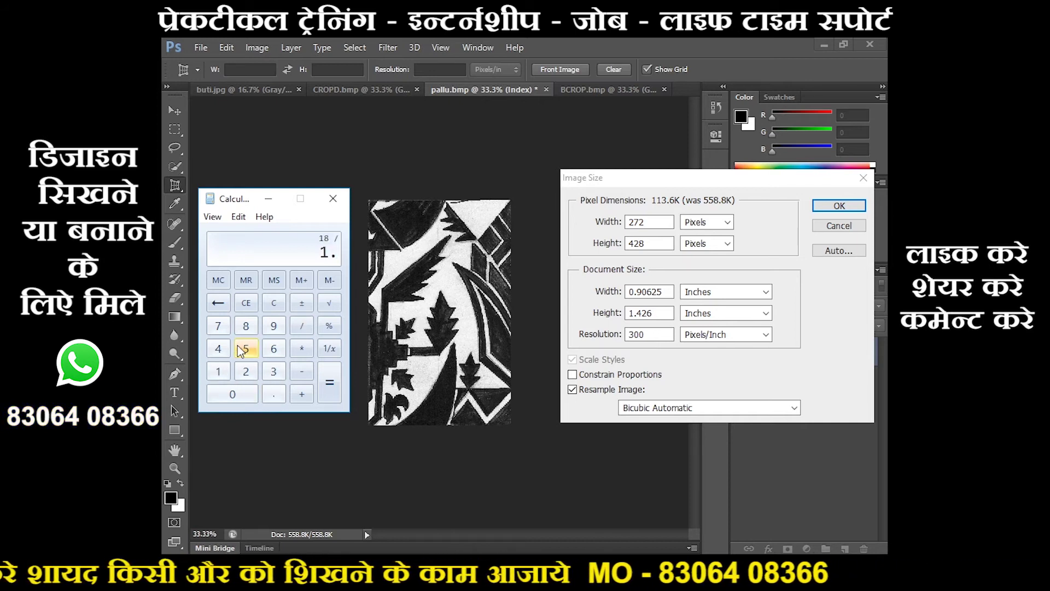
click(241, 350)
click(329, 392)
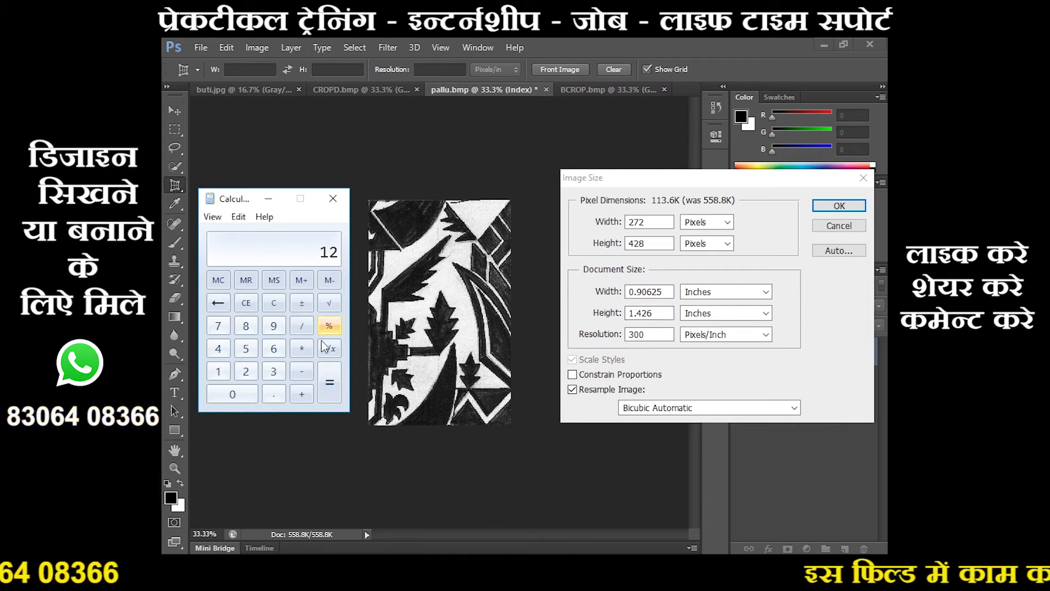
- Recalculate 1.5 times 48 and return to the Image Size settings in Photoshop
click(228, 371)
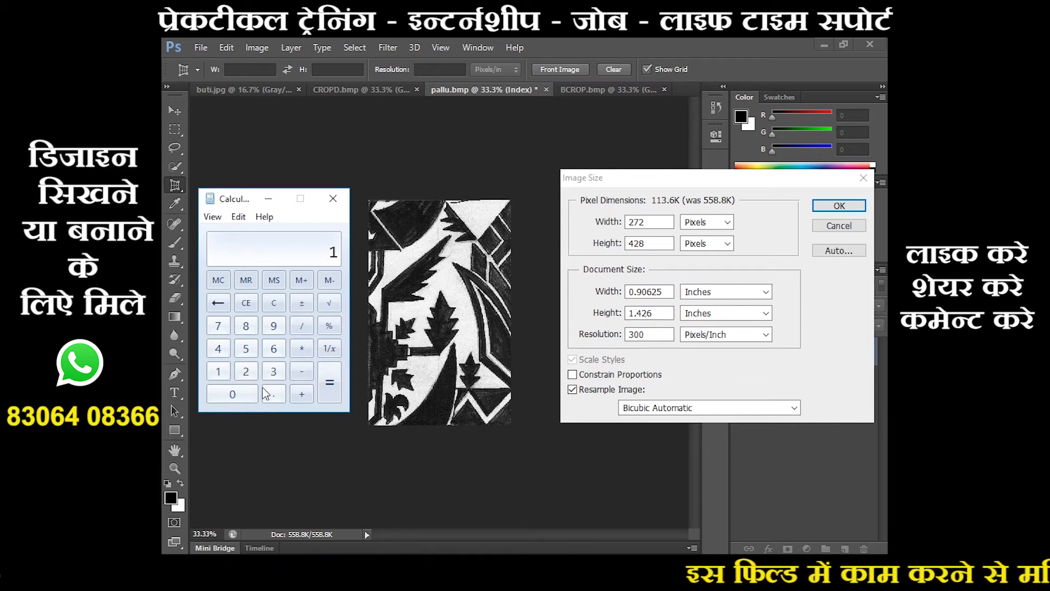
click(245, 352)
click(302, 348)
click(217, 348)
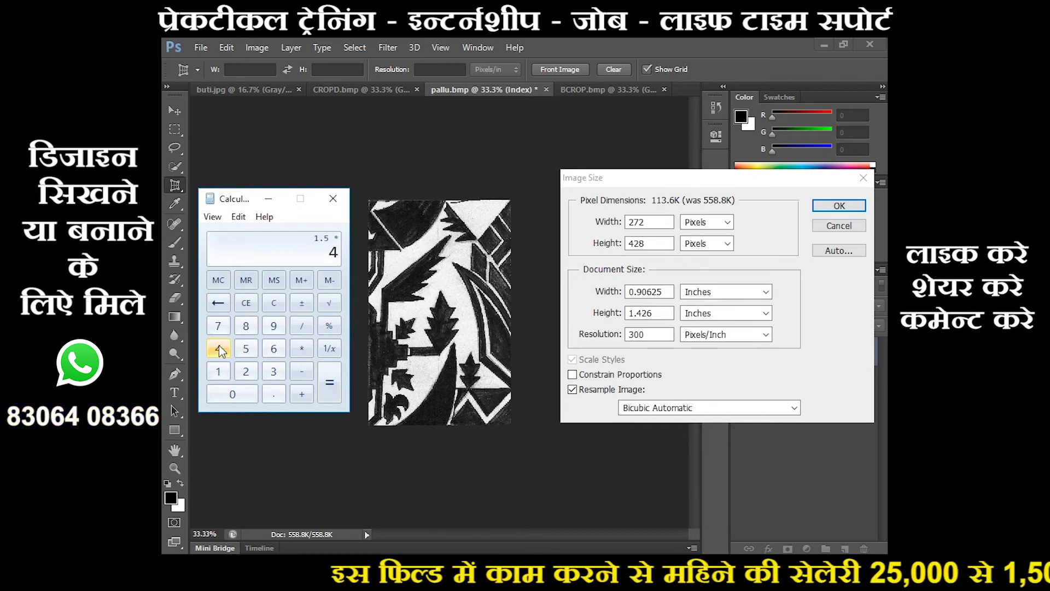
click(245, 326)
click(334, 367)
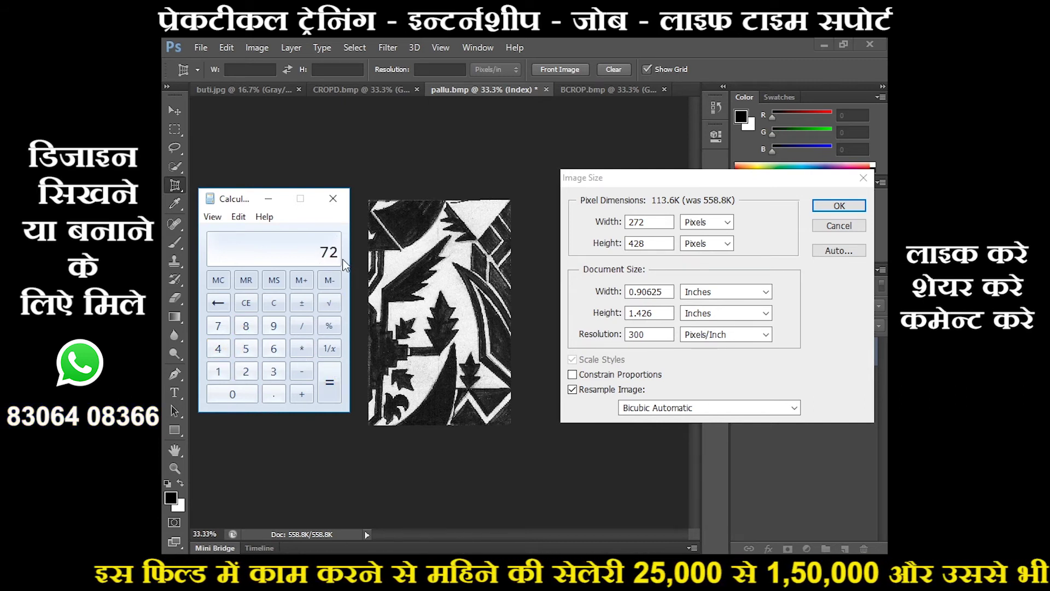
click(267, 204)
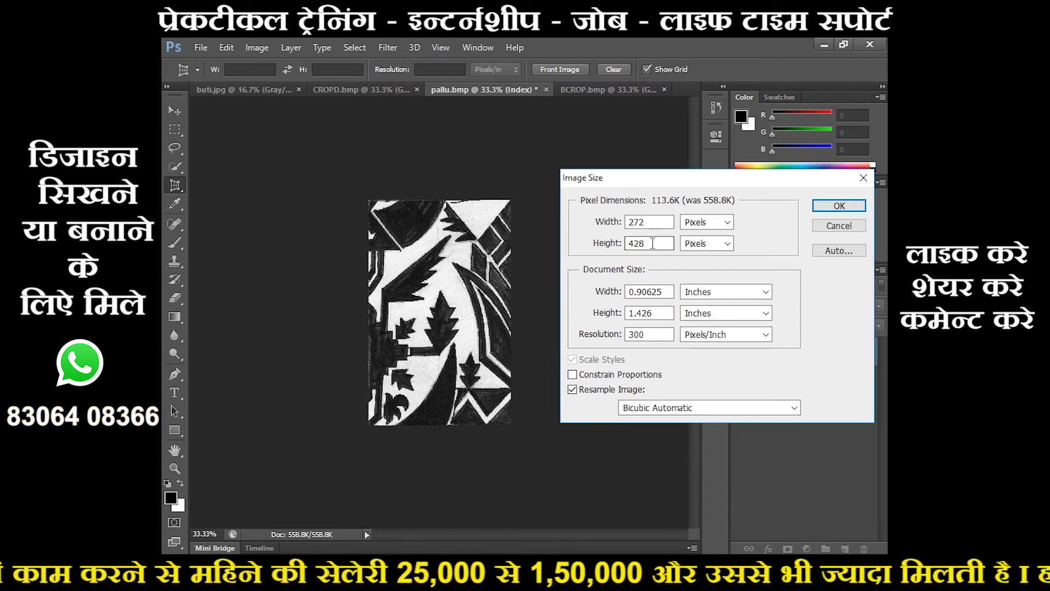
- Resize the pallu image to 87 pixels wide and 72 pixels high
drag(653, 243, 630, 244)
text(72)
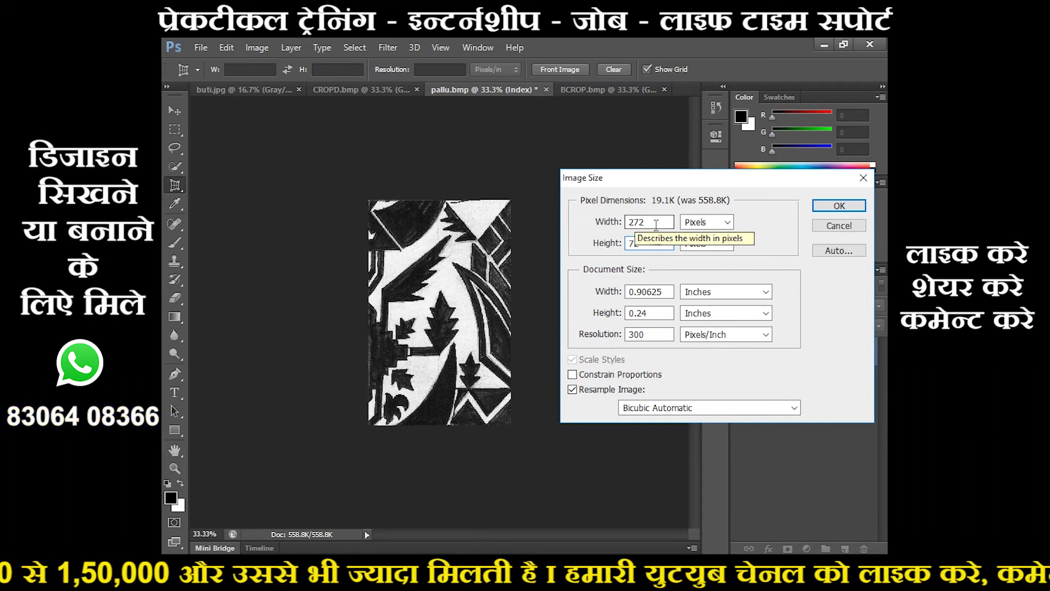
drag(657, 225, 599, 224)
text(8)
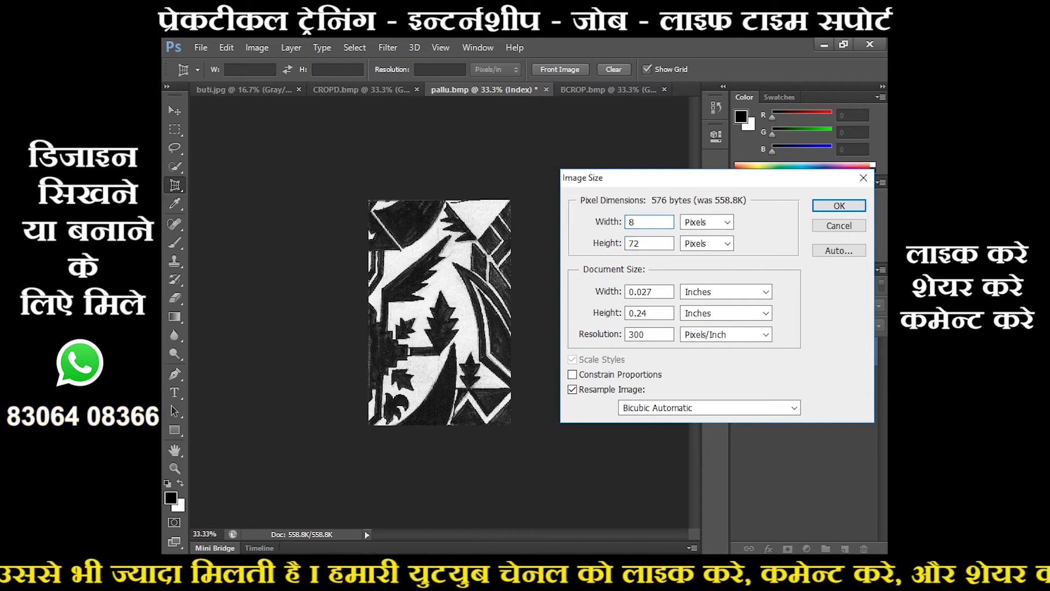
text(7)
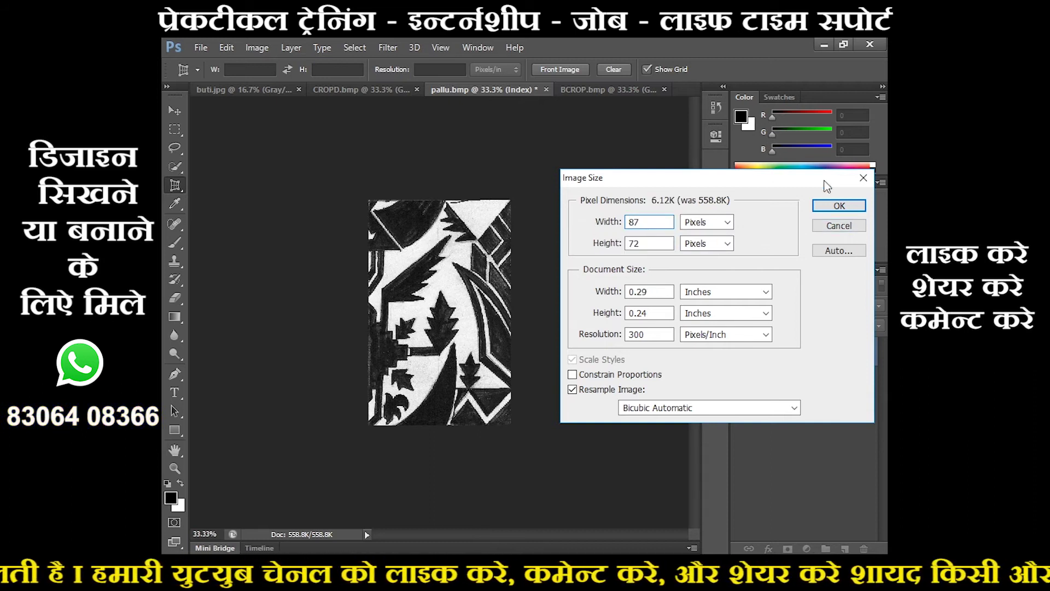
click(835, 206)
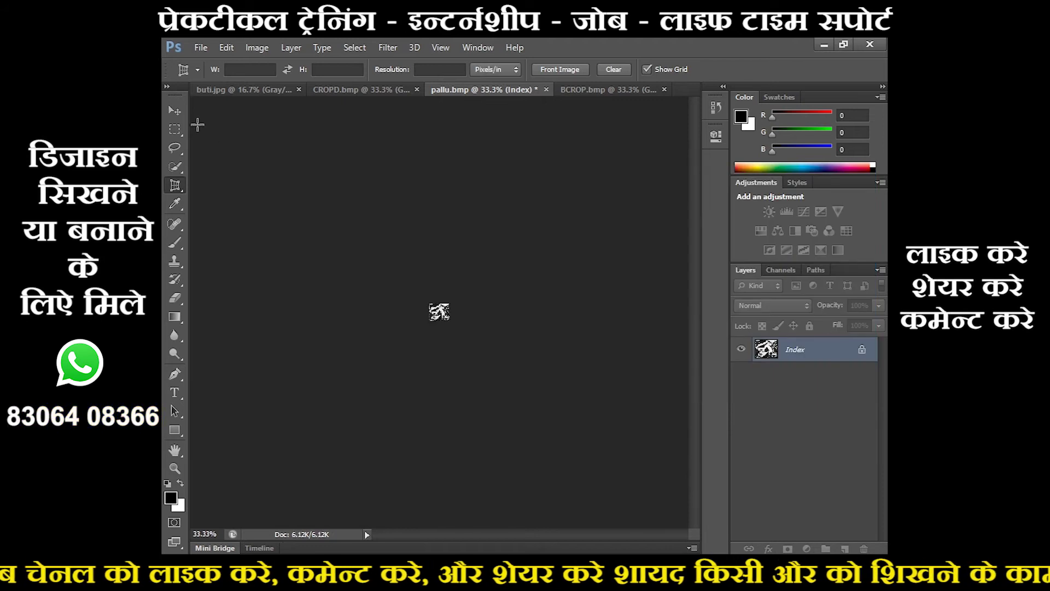
- Save the resized pallu to the Desktop as PCROP.bmp, an 8-bit Windows BMP
click(201, 48)
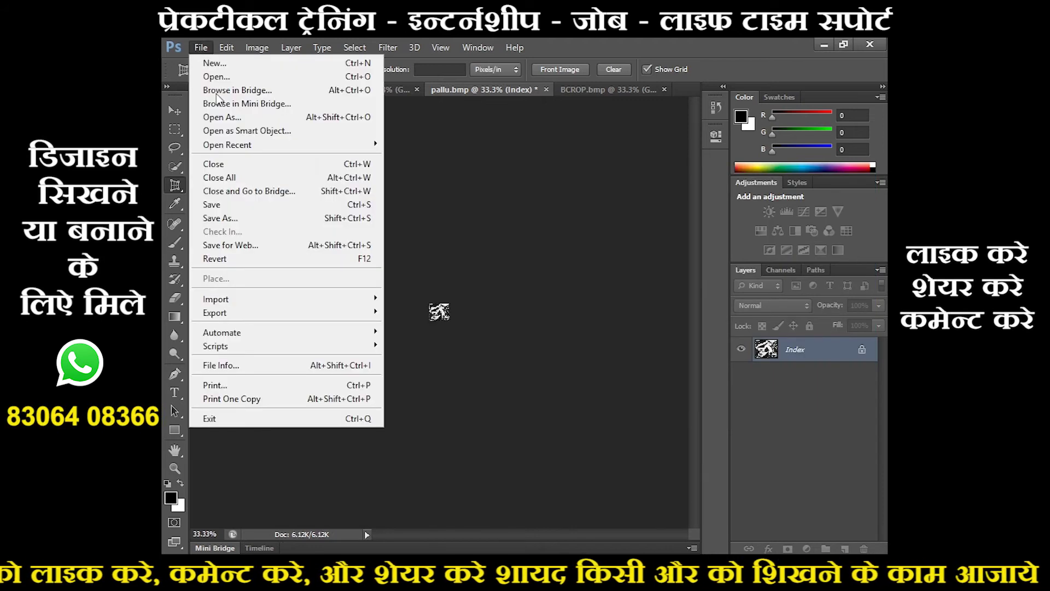
click(232, 213)
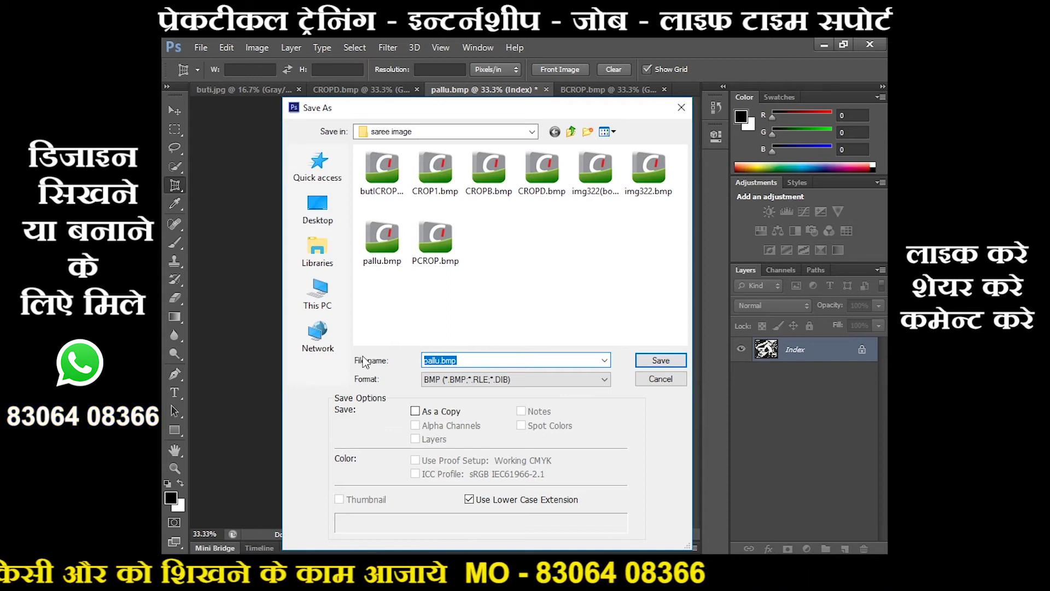
text(PC)
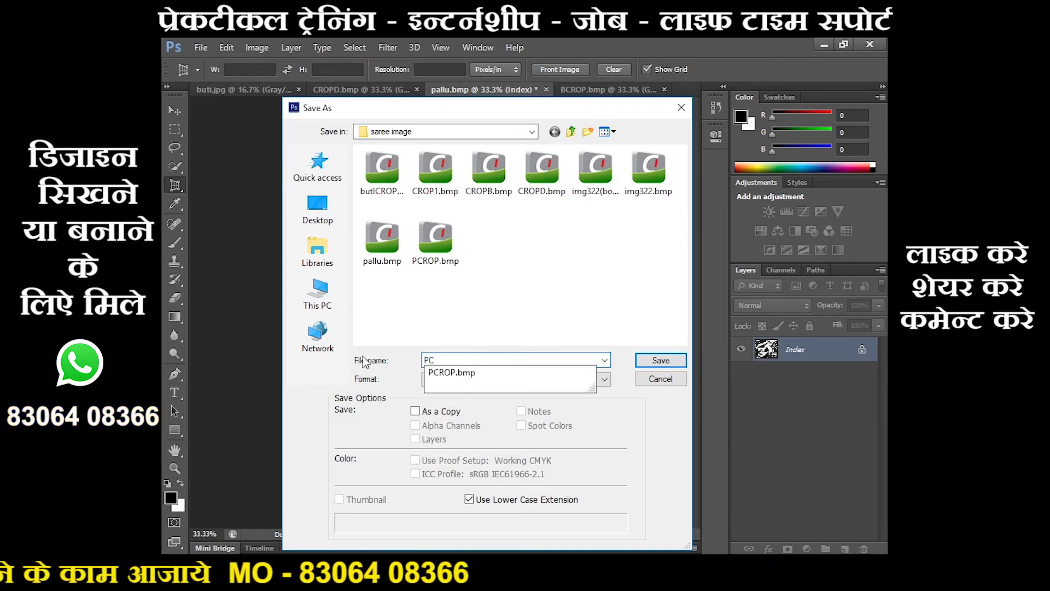
text(ROP)
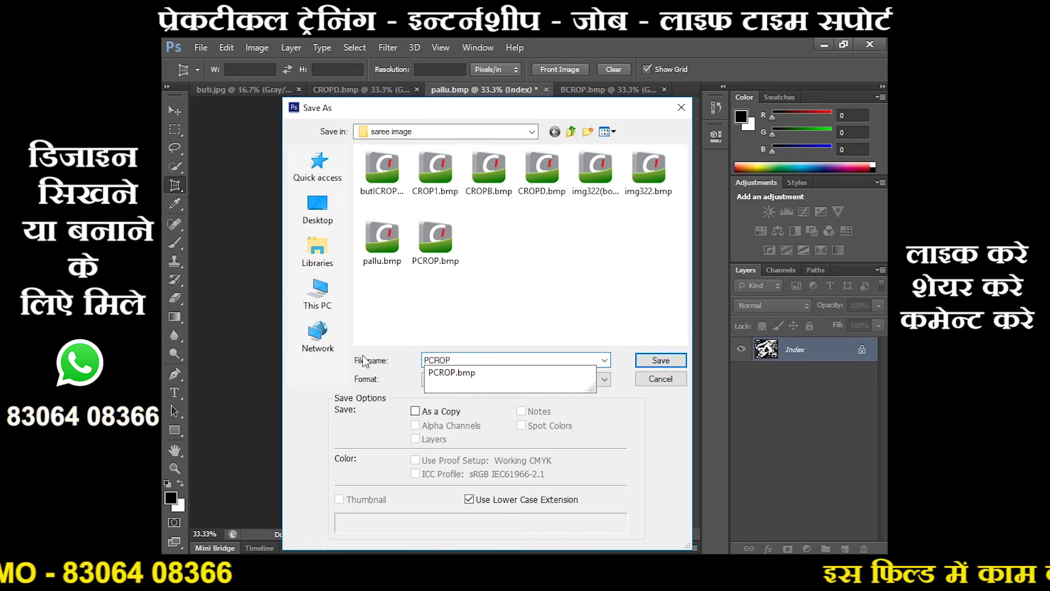
click(318, 208)
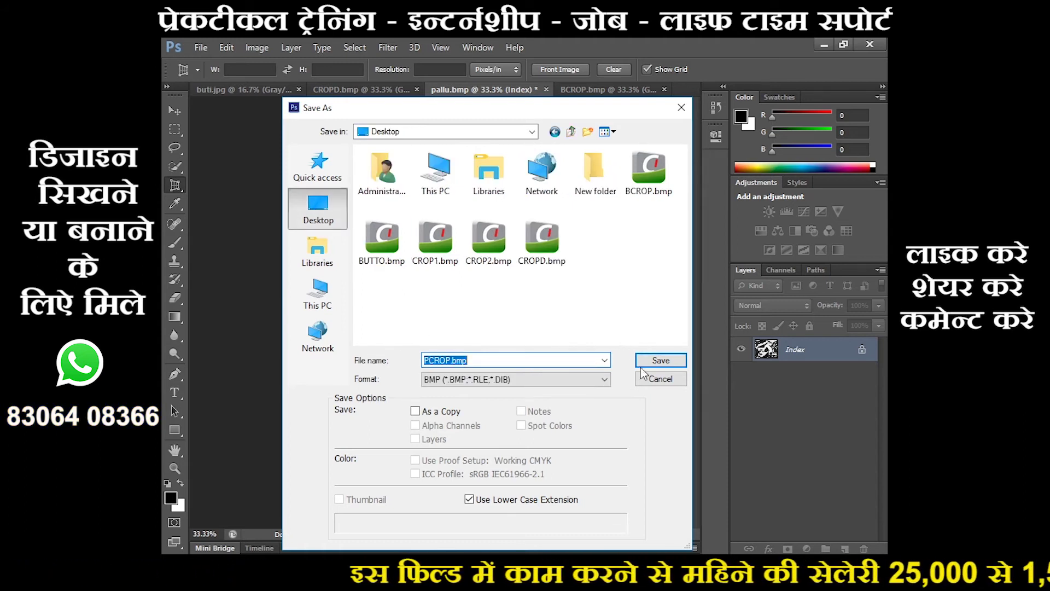
click(659, 361)
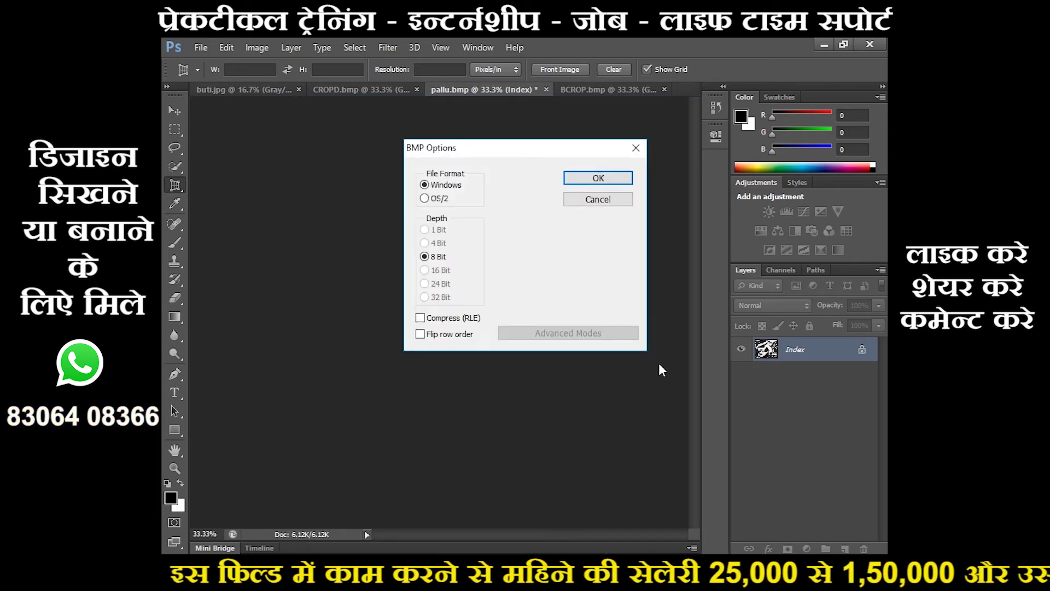
click(598, 178)
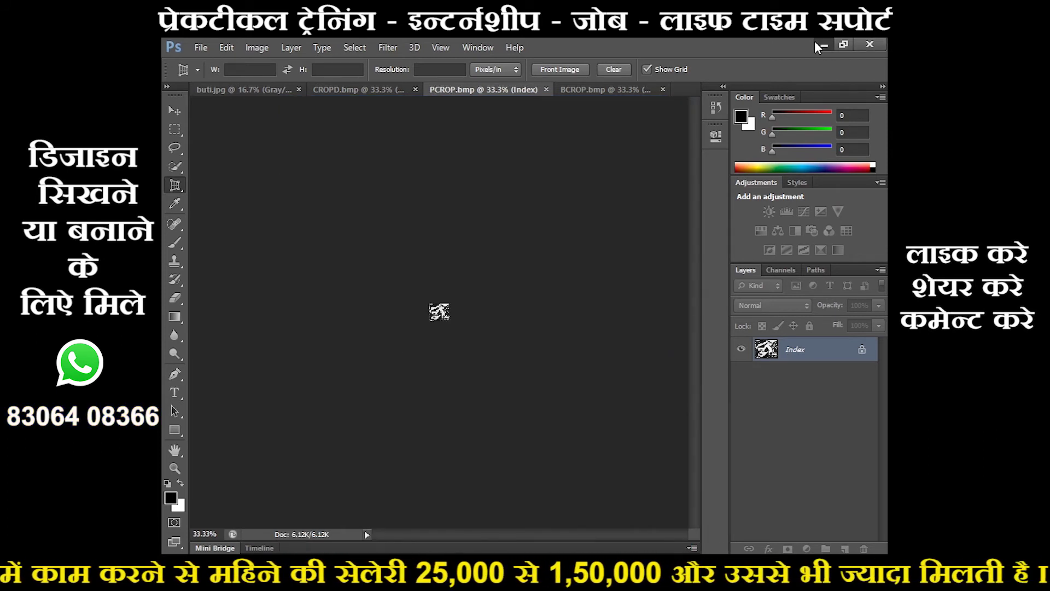
- Open PCROP.bmp from the desktop in Texcelle and convert it to a design file with 16 colors
click(824, 45)
drag(300, 505, 521, 450)
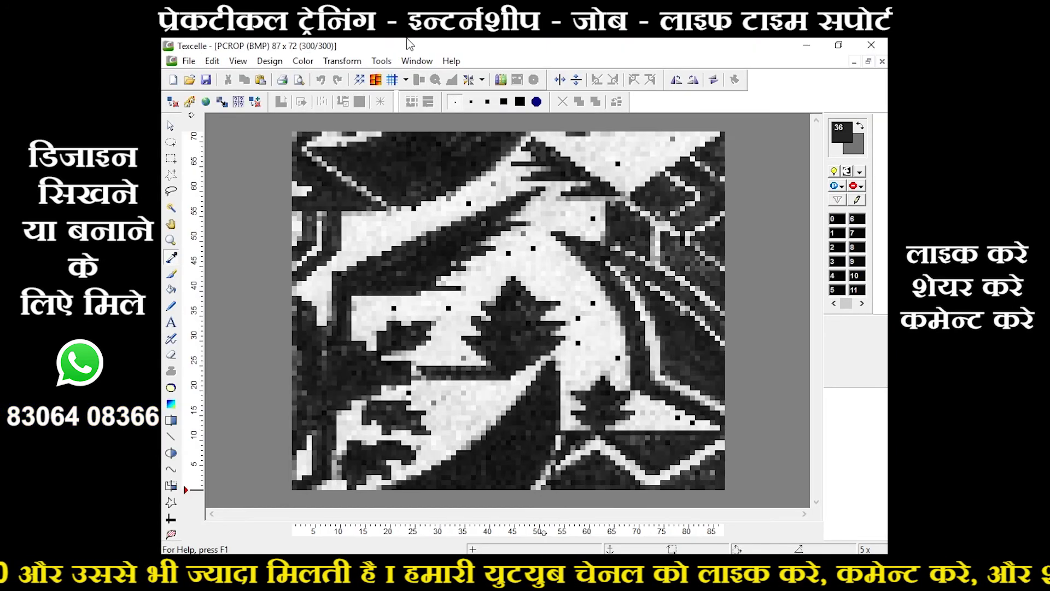
click(301, 62)
click(317, 93)
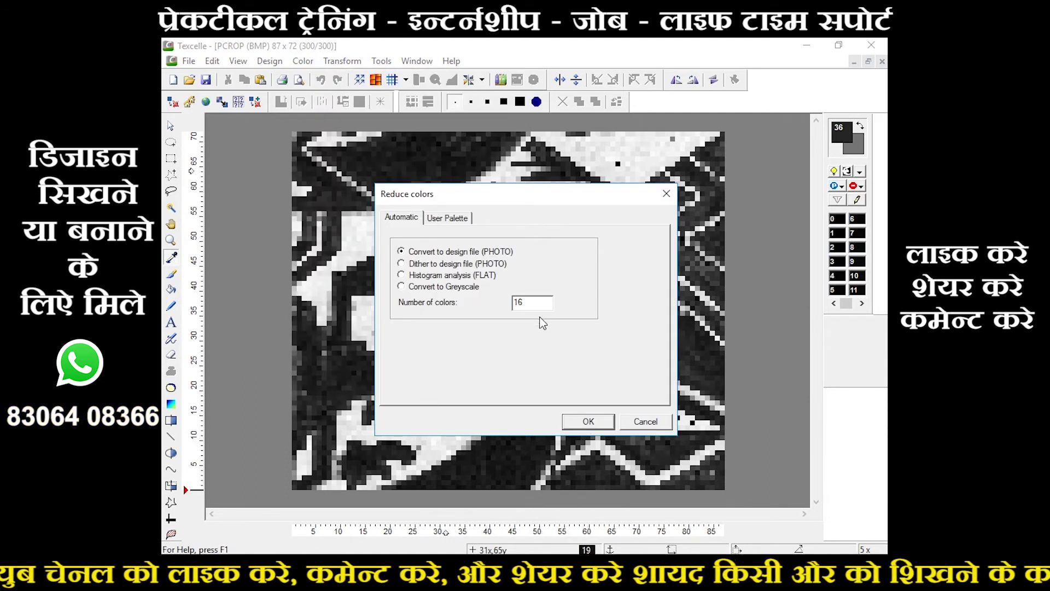
click(586, 422)
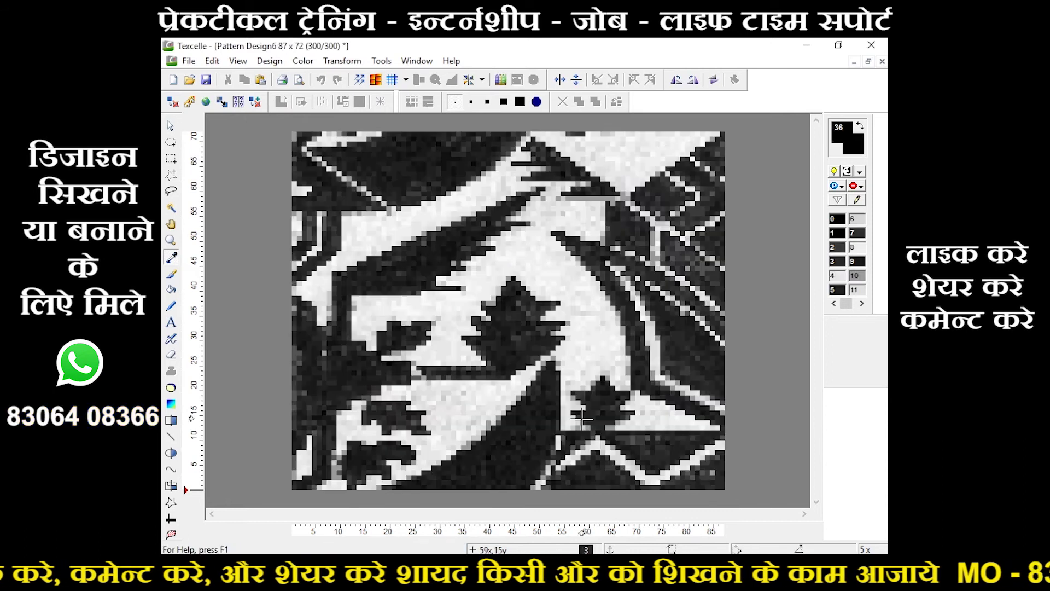
- Set the pallu design's paper format to 96 by 48 and display it in its true fabric proportions
click(270, 61)
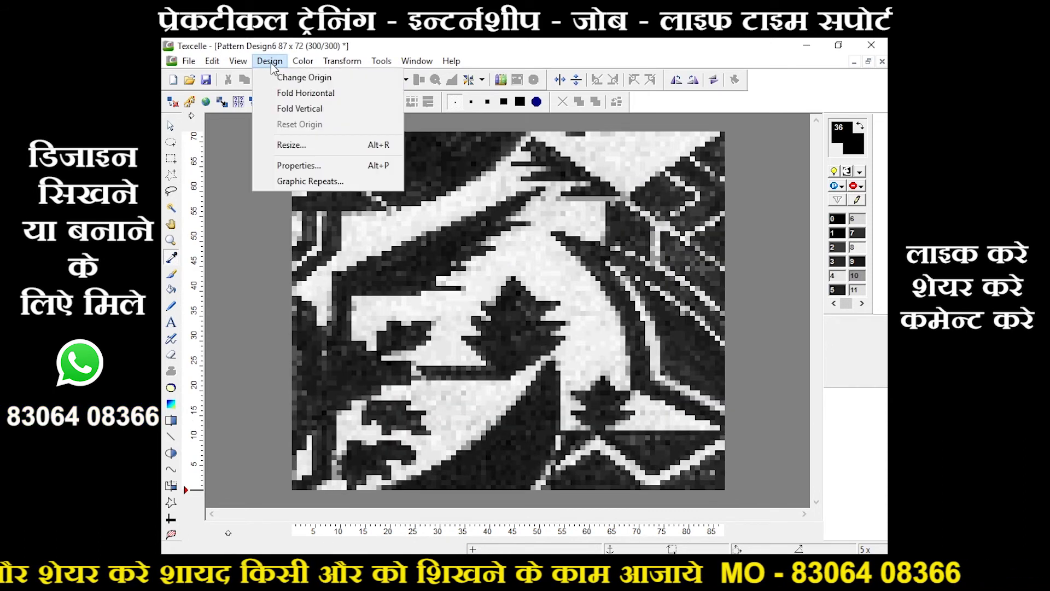
click(295, 145)
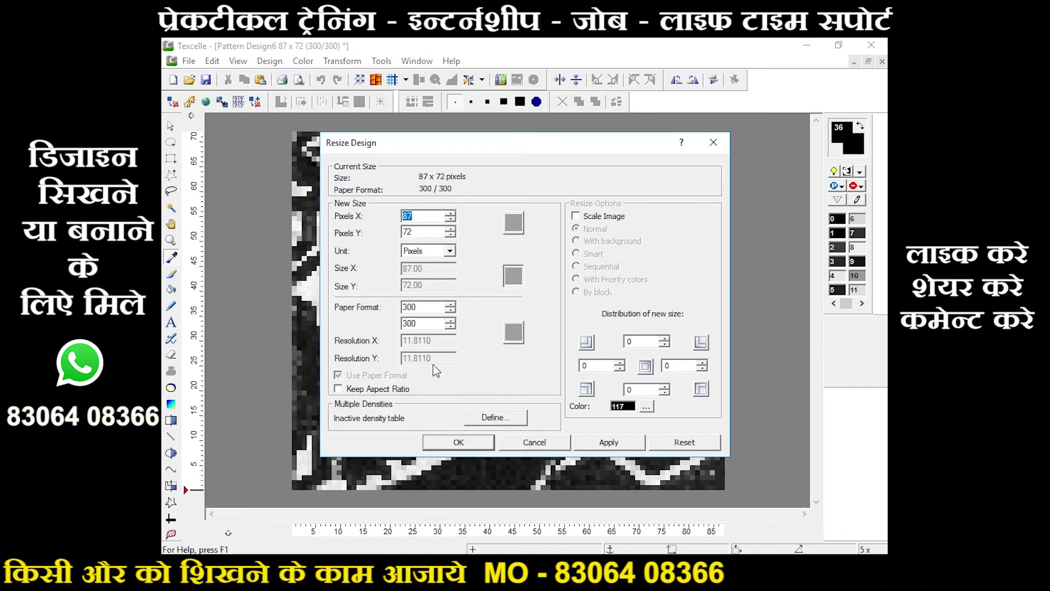
double_click(414, 309)
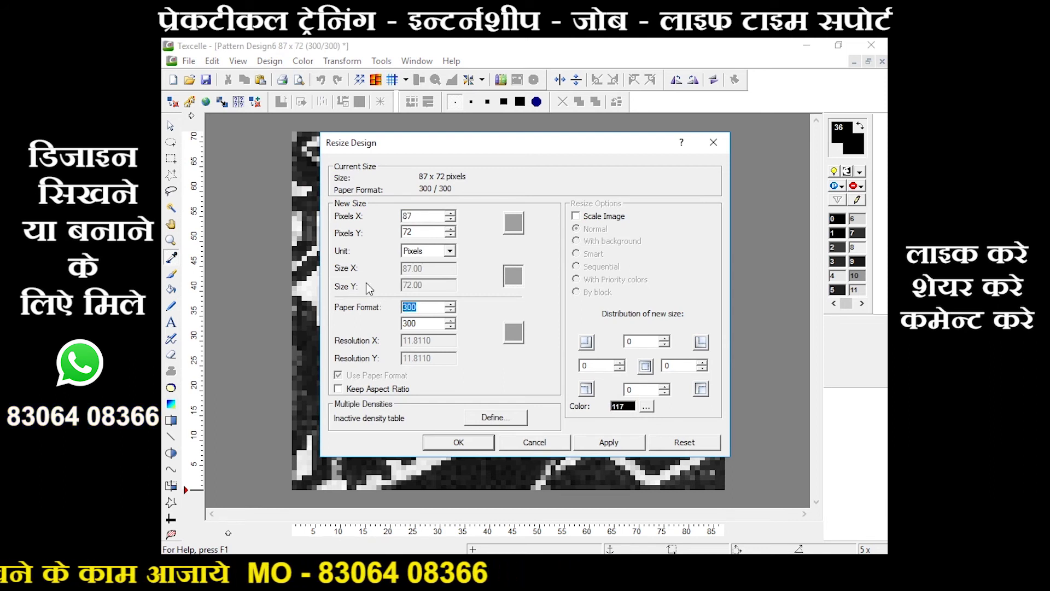
text(96)
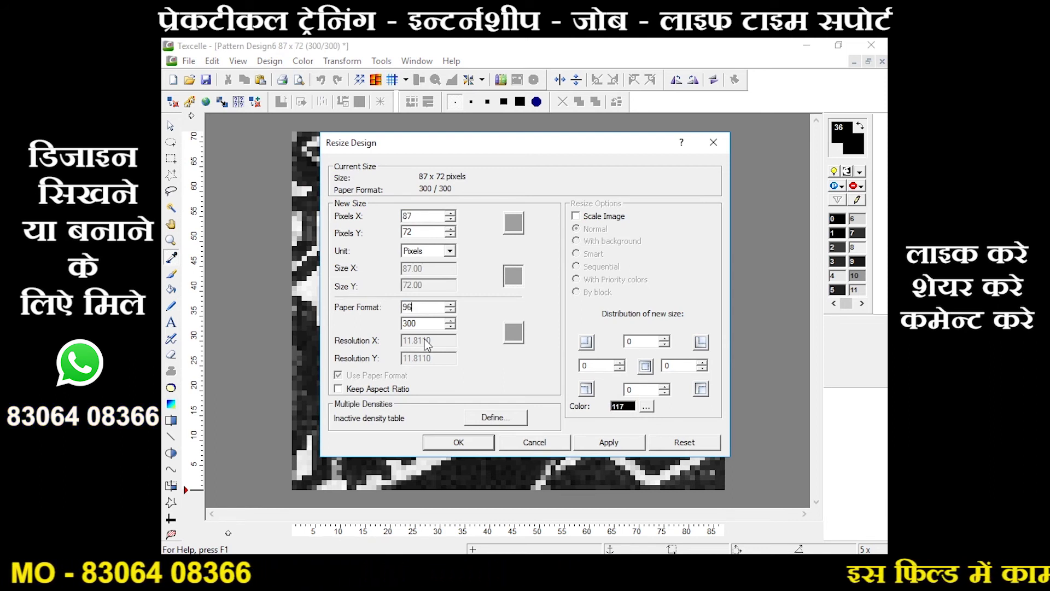
key(Tab)
text(4)
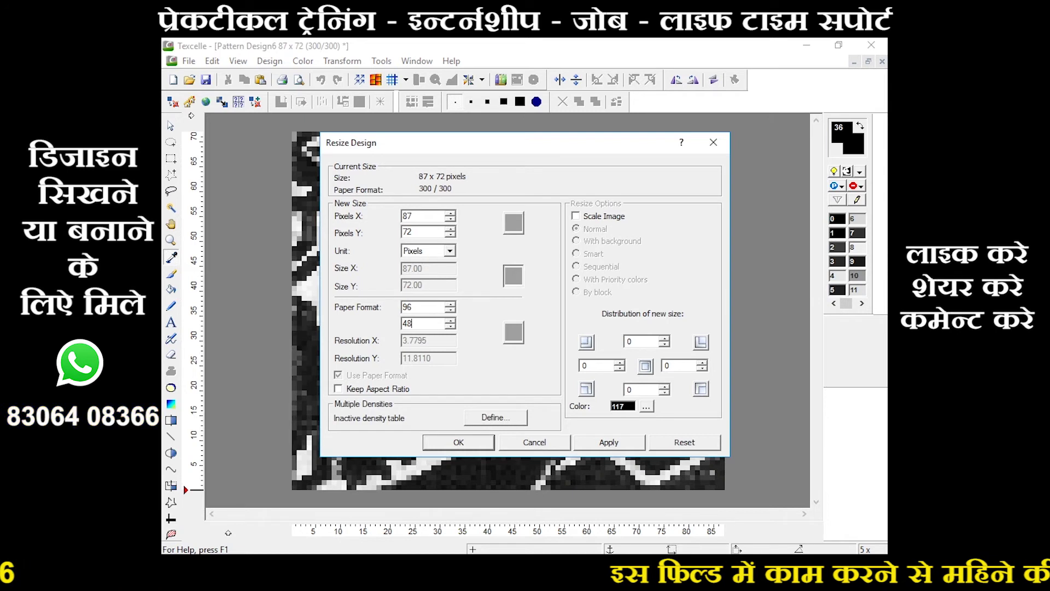
click(599, 452)
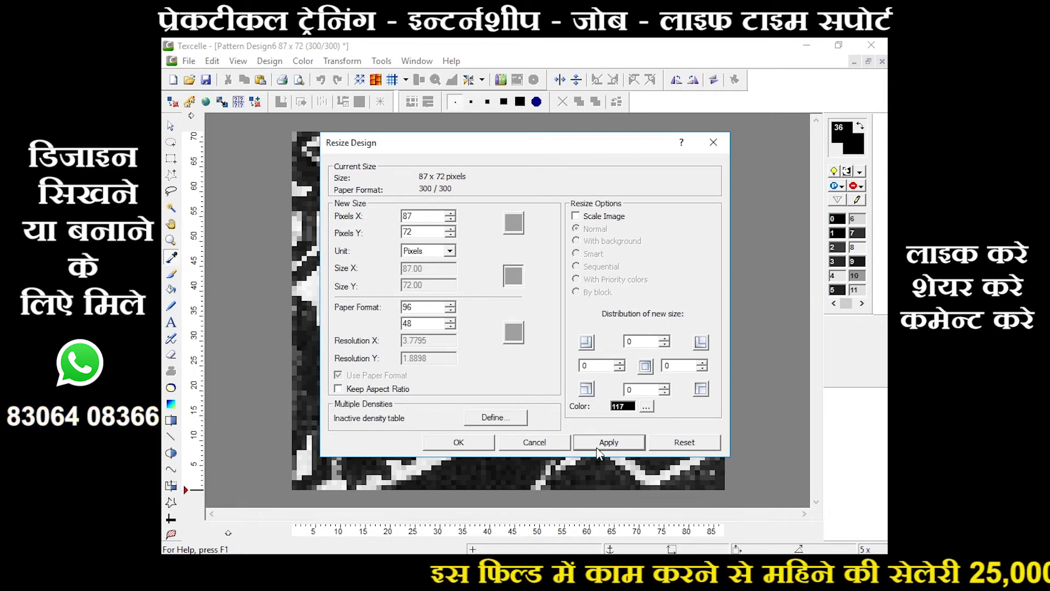
click(491, 444)
click(419, 81)
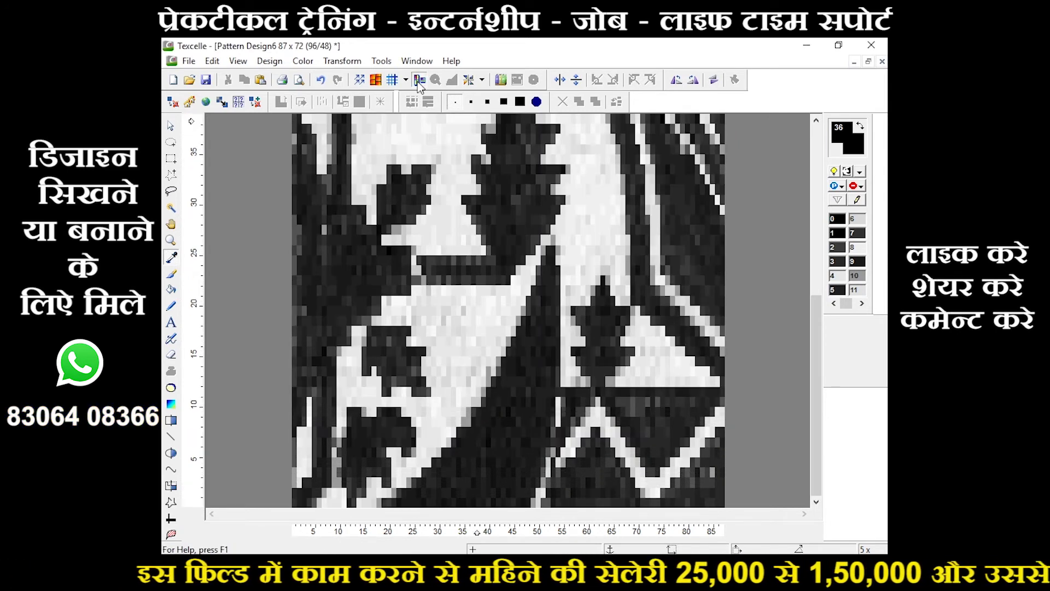
scroll(420, 87, down, 3)
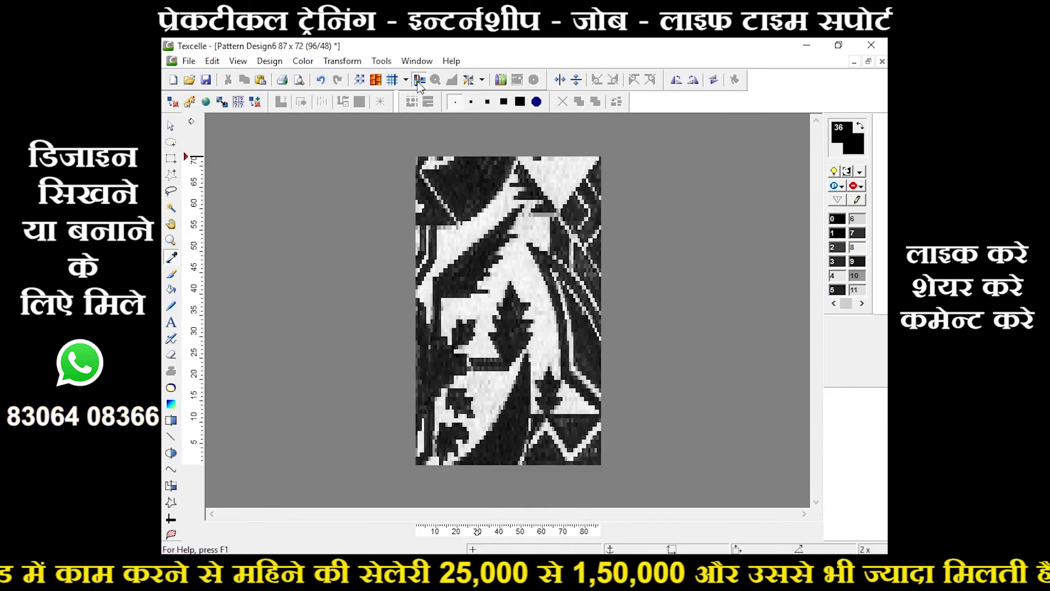
scroll(420, 83, down, 1)
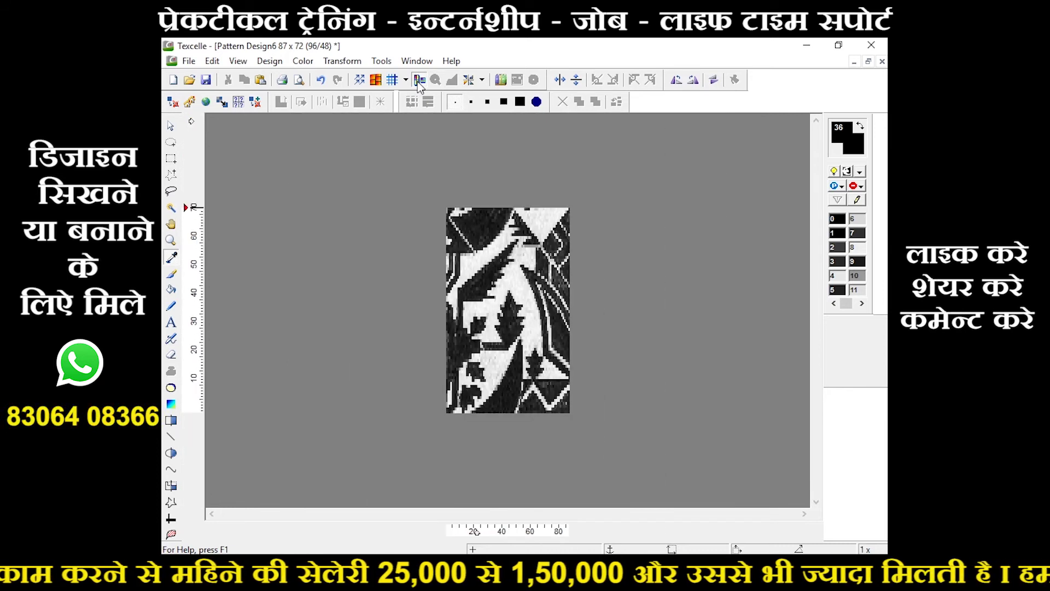
- Preview the pallu in repeats, with the copies mirrored horizontally and vertically so all four orientation arrows meet at the centre
click(360, 82)
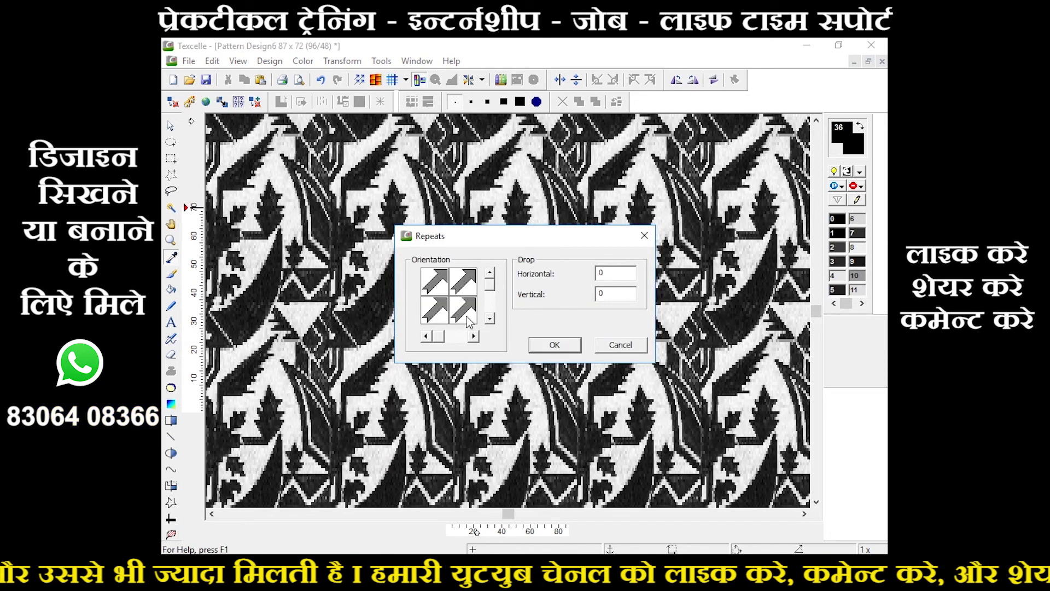
click(463, 309)
click(463, 309)
click(467, 316)
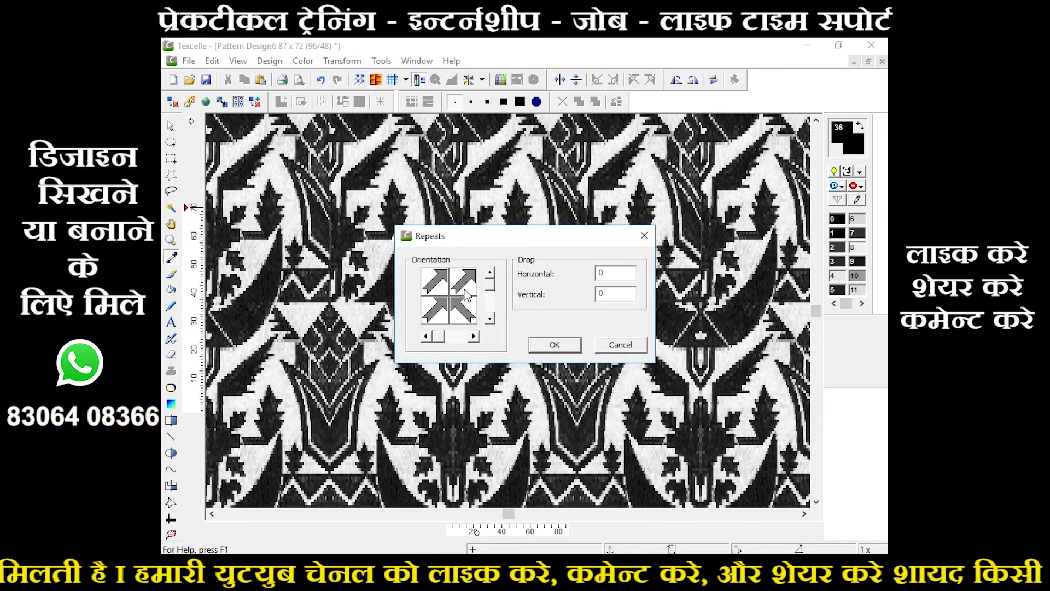
click(464, 290)
click(464, 290)
click(435, 282)
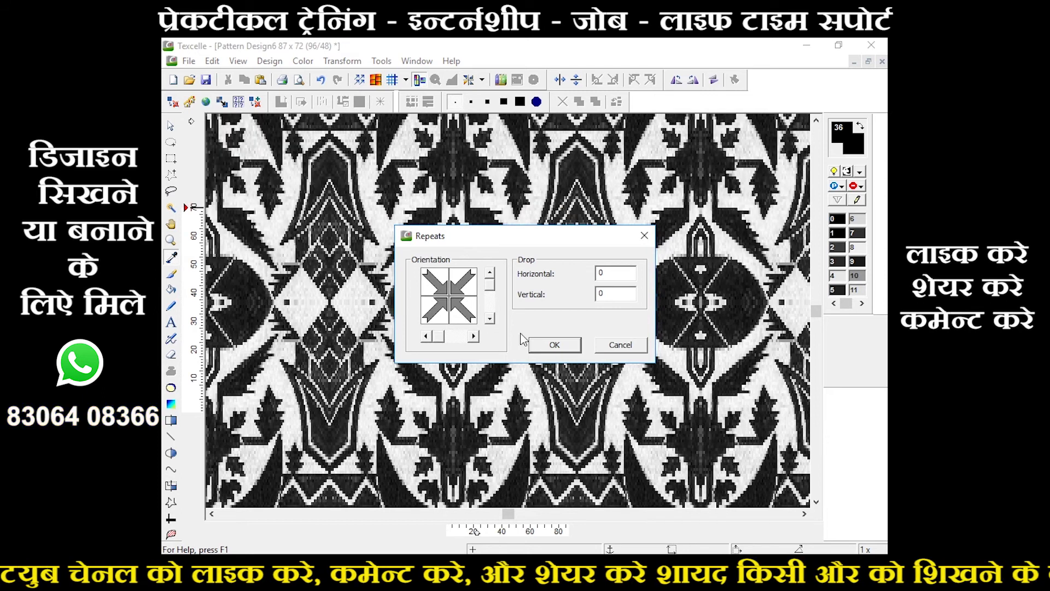
click(555, 345)
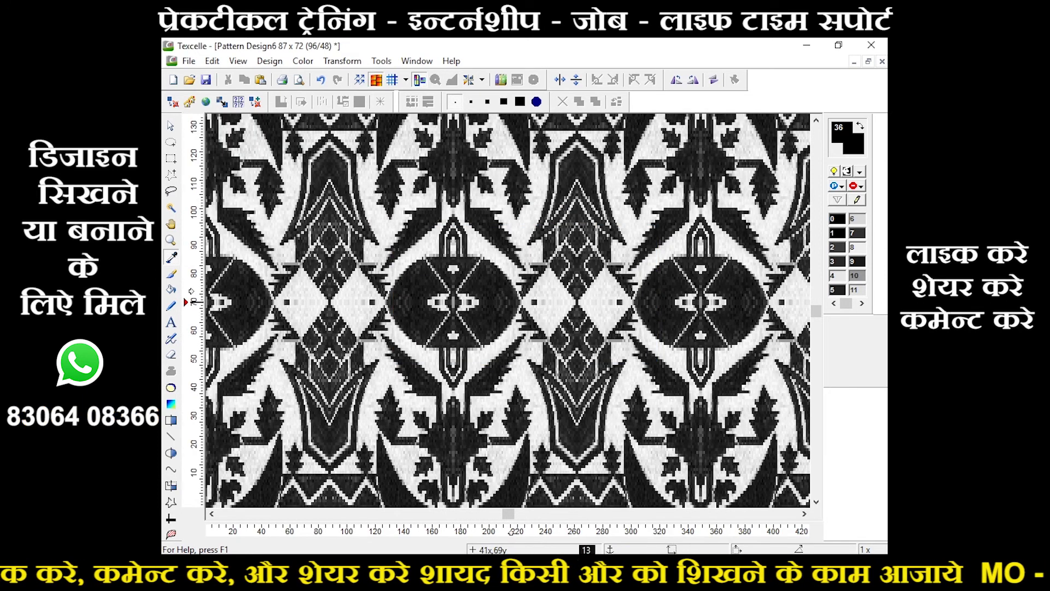
- Examine the mirrored repeat layout at a smaller scale and return the display to a single pallu repeat
scroll(511, 294, down, 2)
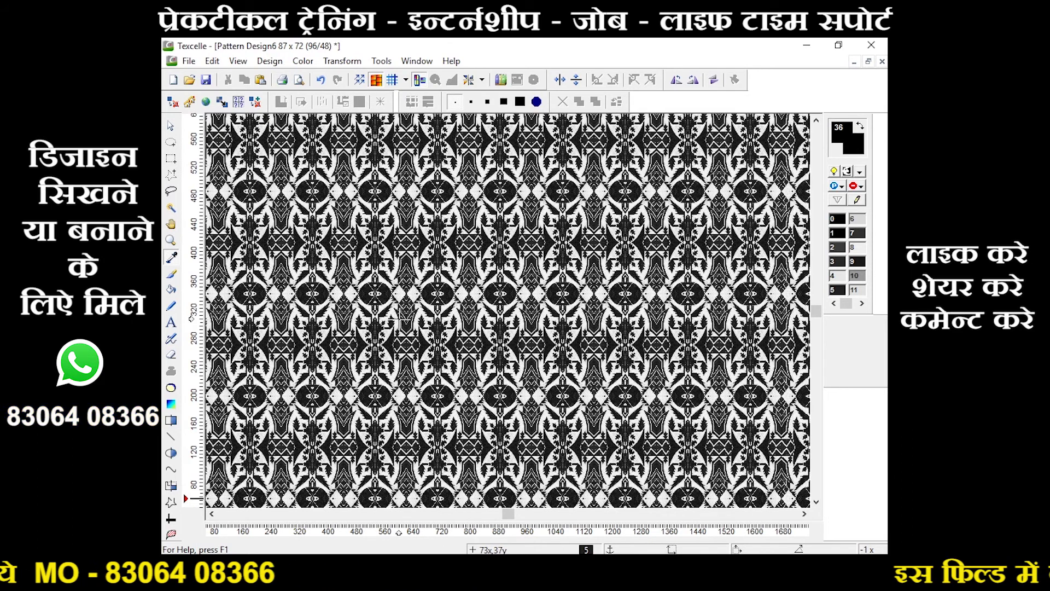
scroll(425, 283, up, 1)
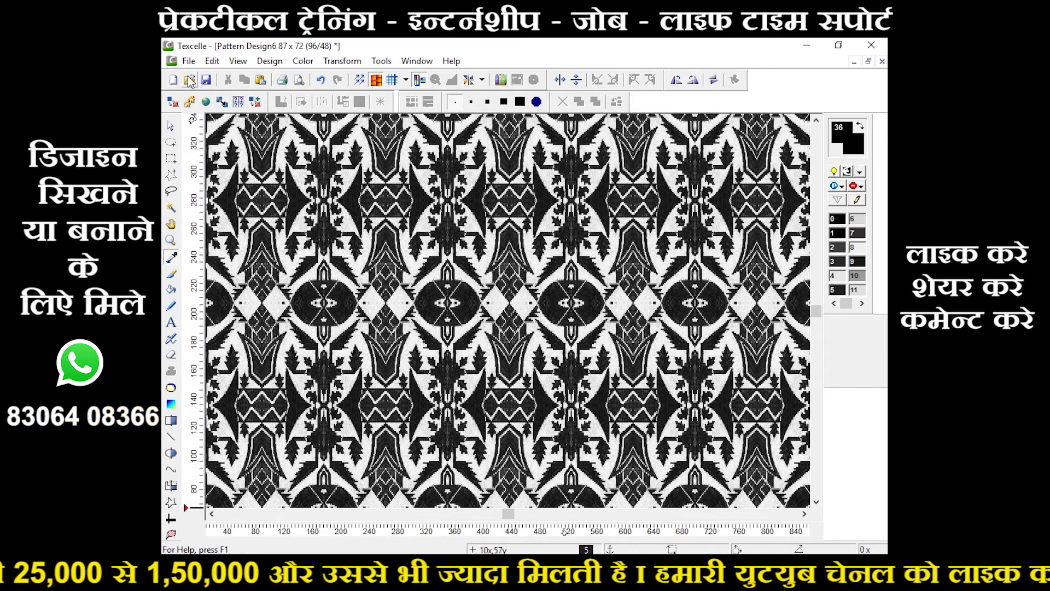
click(361, 81)
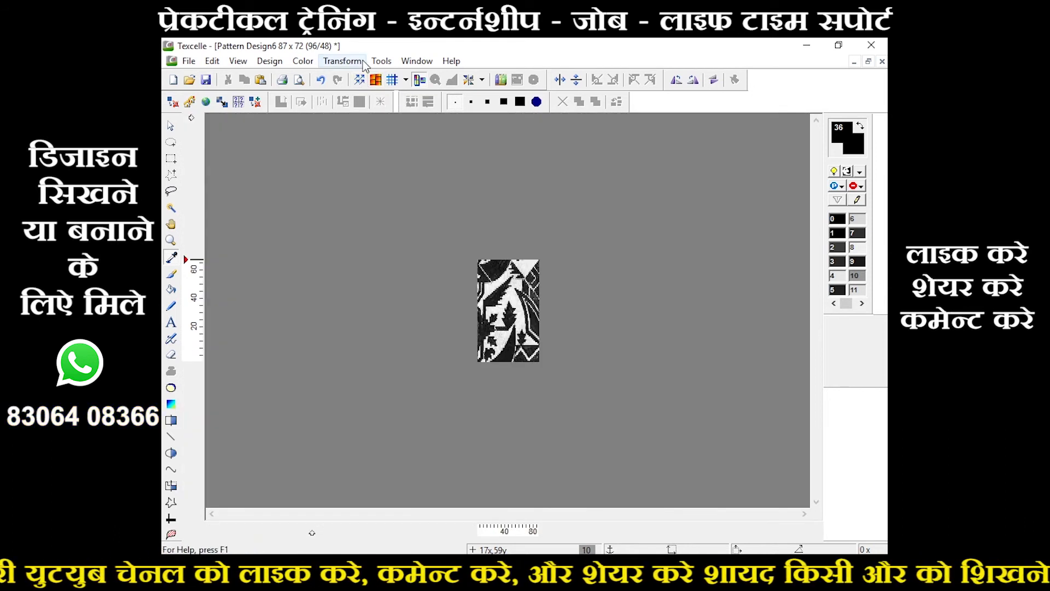
- Save the pallu design to the Desktop as PCROP.bmp, replacing the existing file, and close the design
click(205, 80)
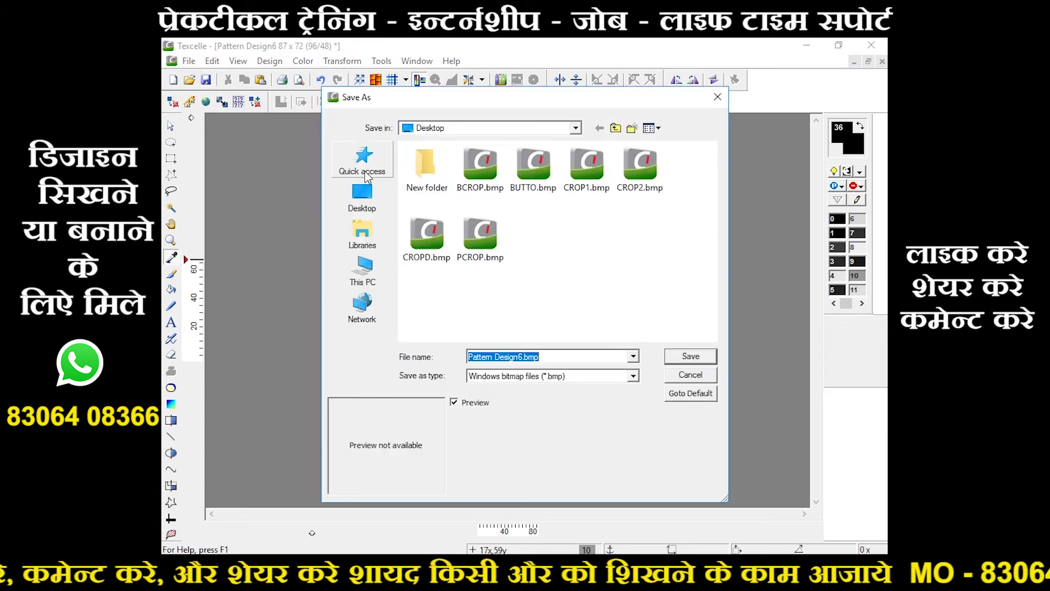
click(497, 247)
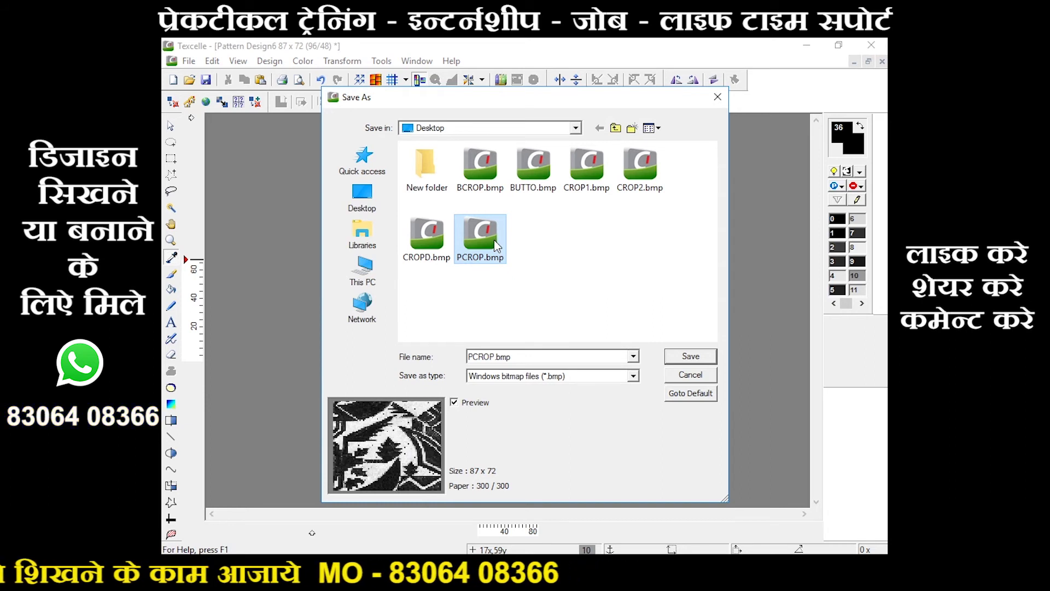
click(684, 357)
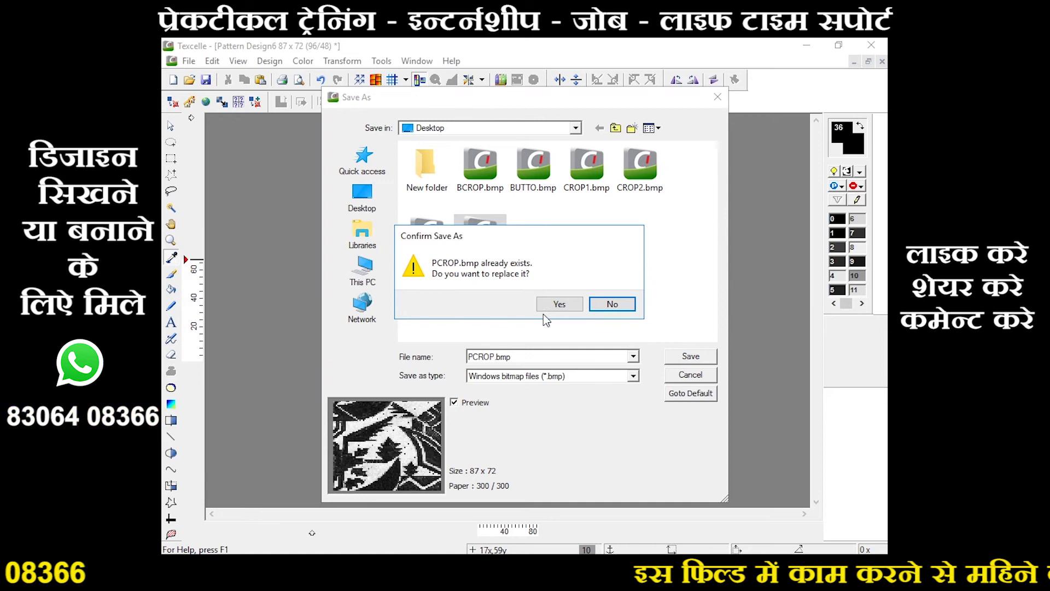
click(559, 304)
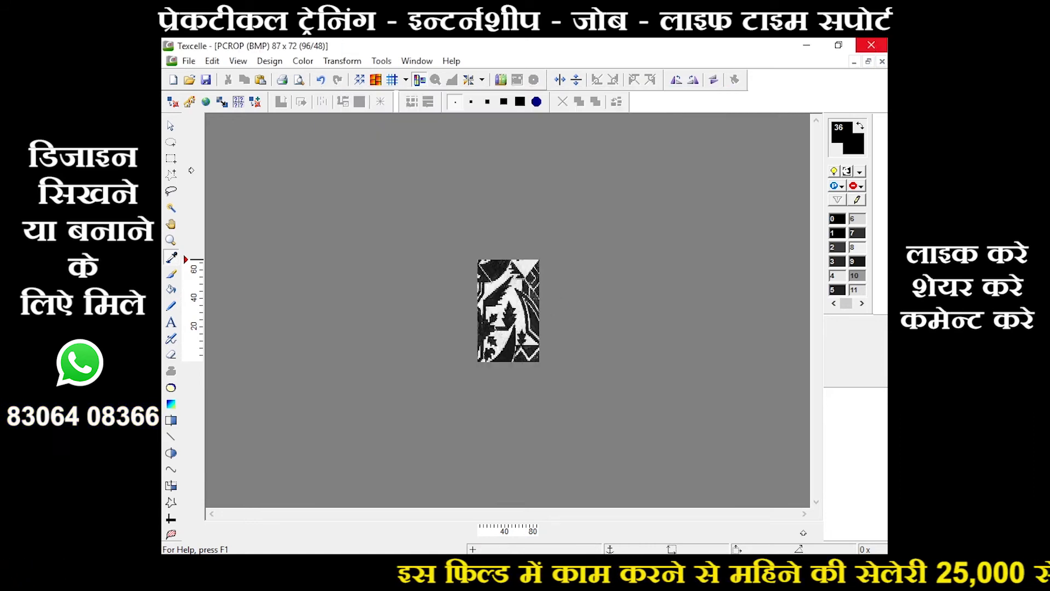
click(882, 62)
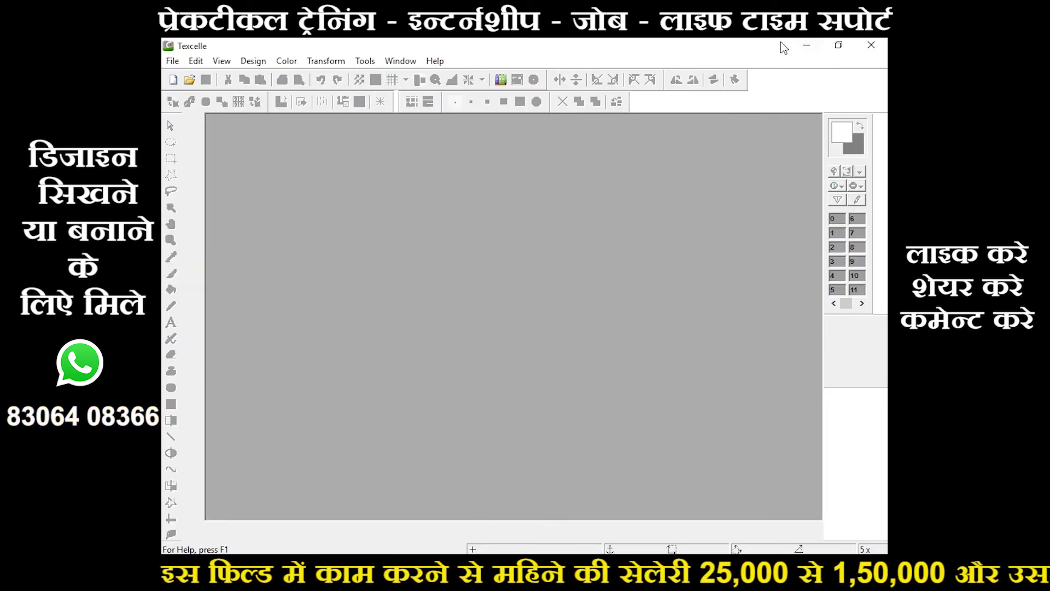
- Switch to Photoshop and bring up the diamond motif in buti.jpg at 33.3% zoom
click(800, 44)
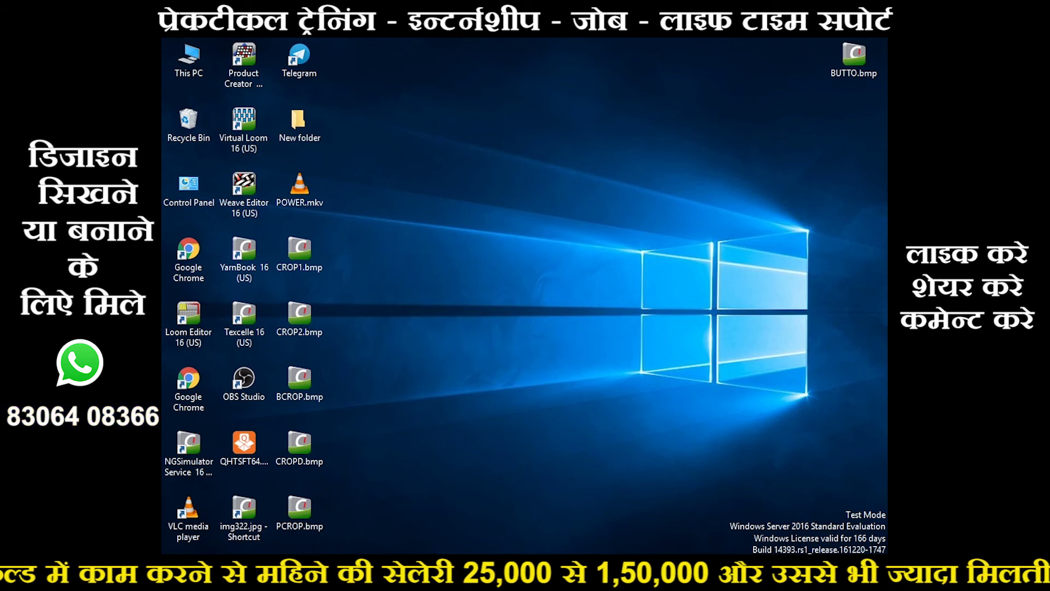
click(350, 568)
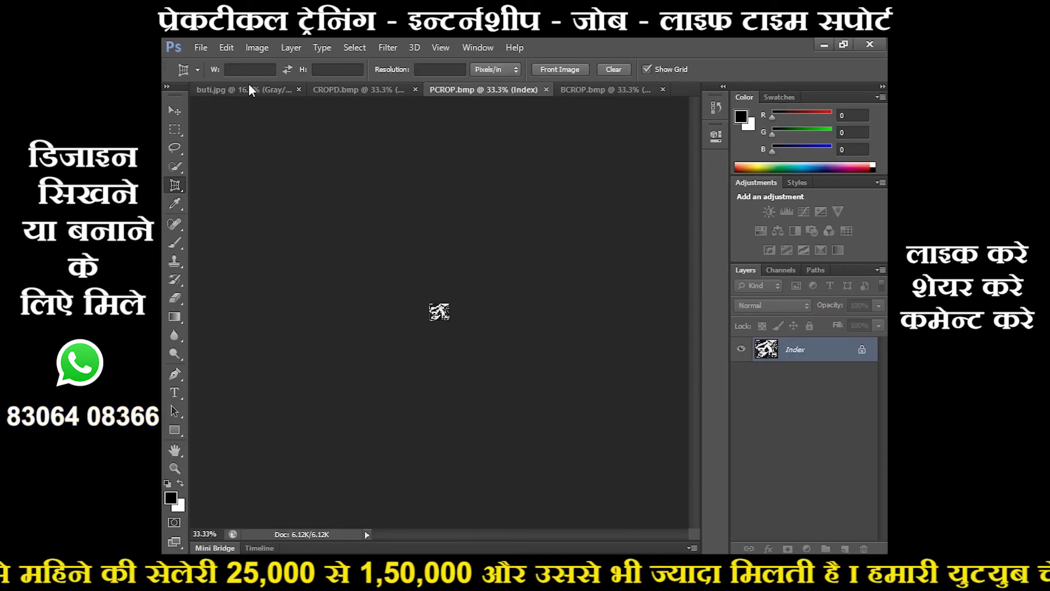
click(249, 90)
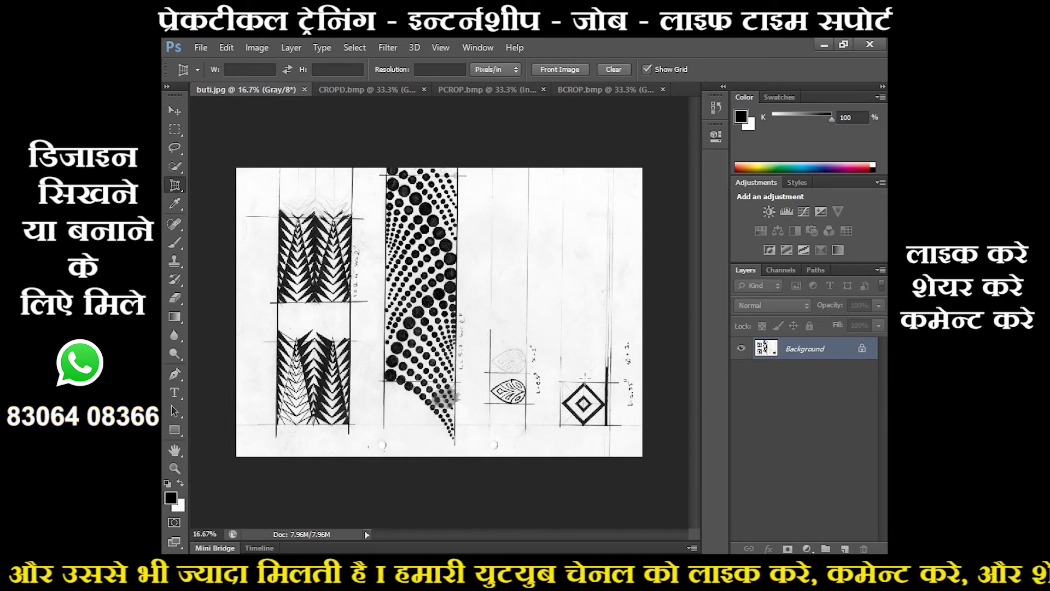
key(ctrl+plus)
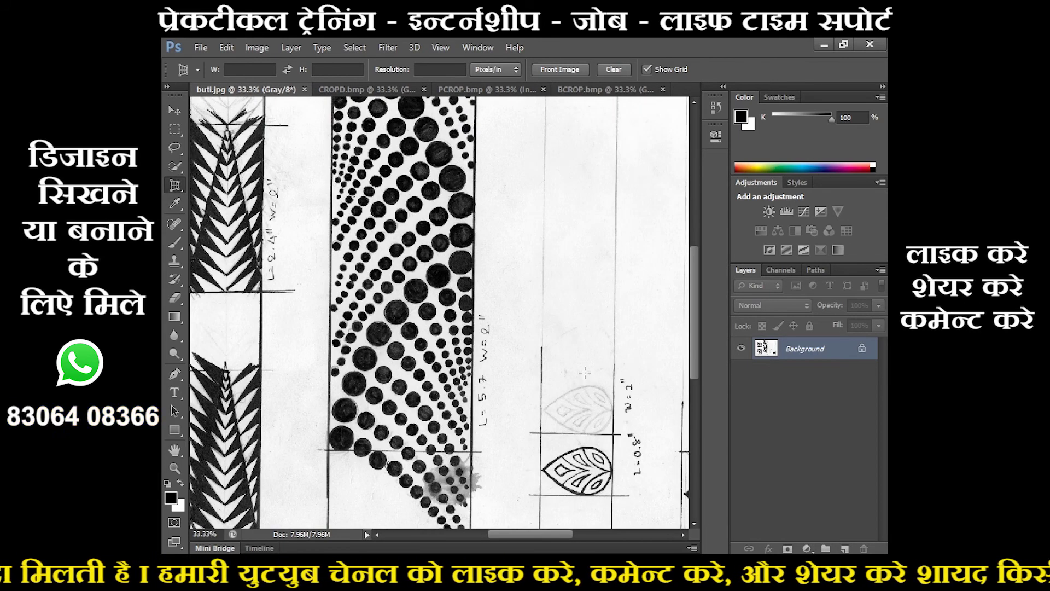
drag(552, 533, 593, 534)
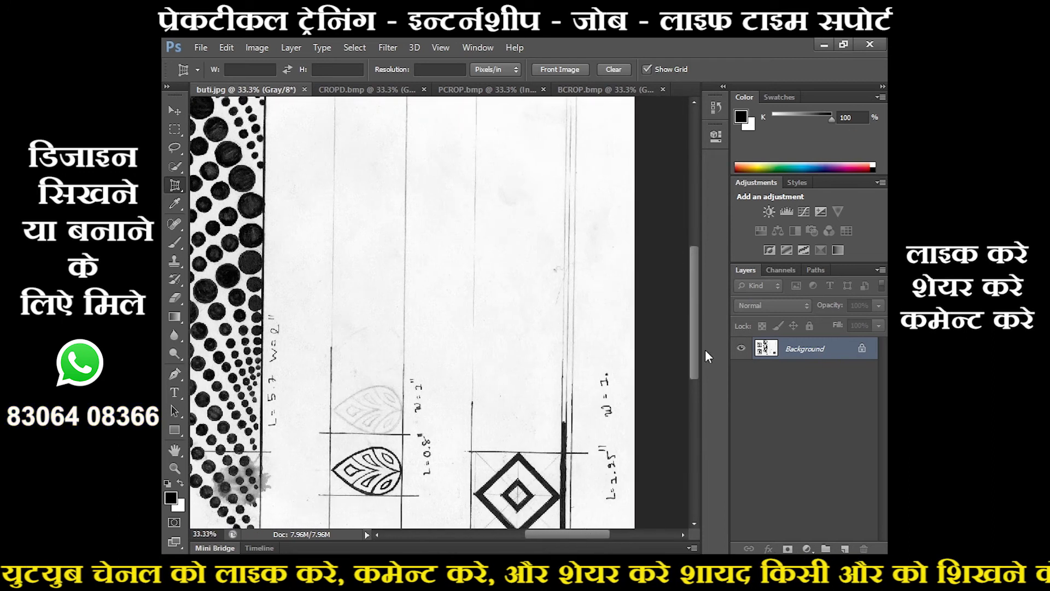
drag(695, 333, 695, 370)
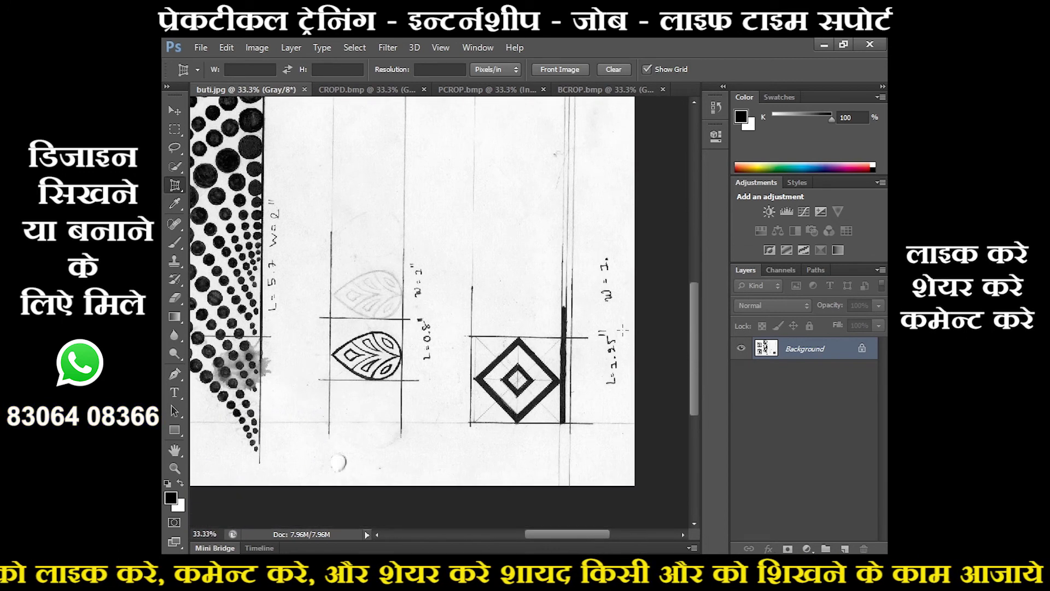
- Try a perspective crop of the diamond motif along its square guide lines, and undo the crop
click(472, 336)
click(561, 337)
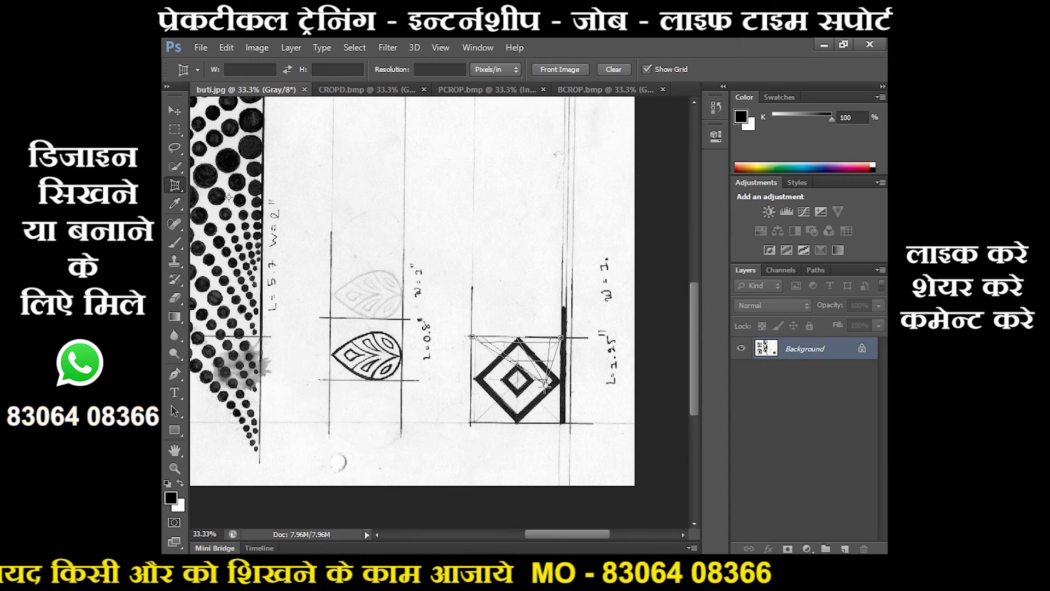
click(560, 423)
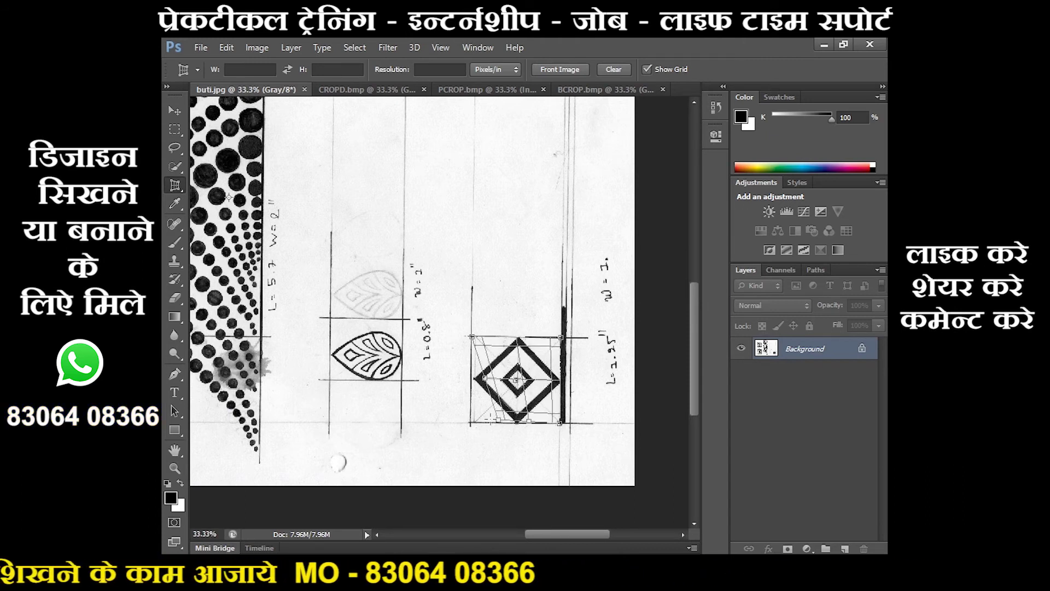
click(472, 423)
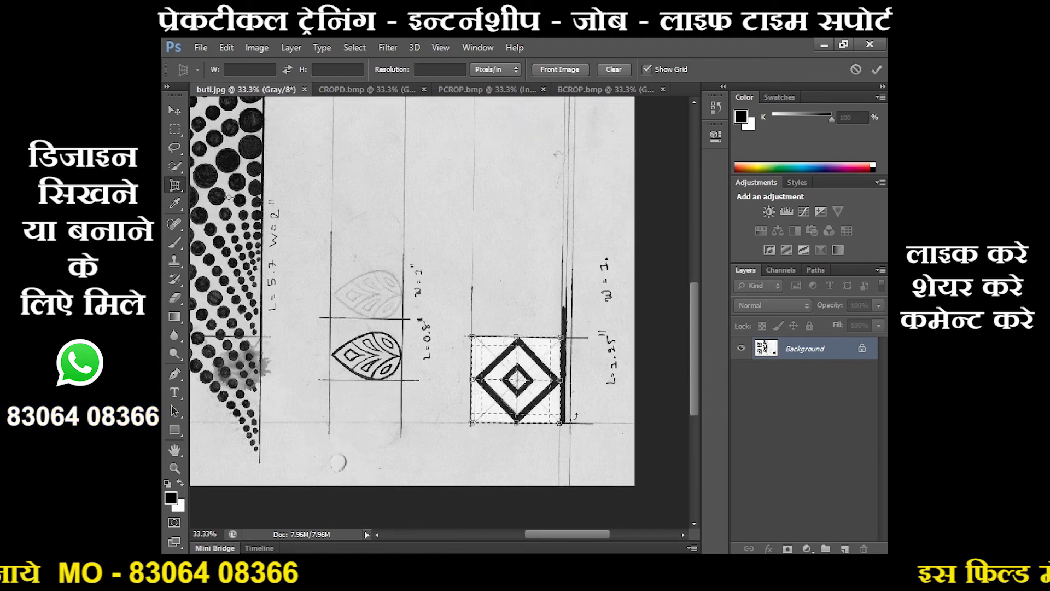
key(Return)
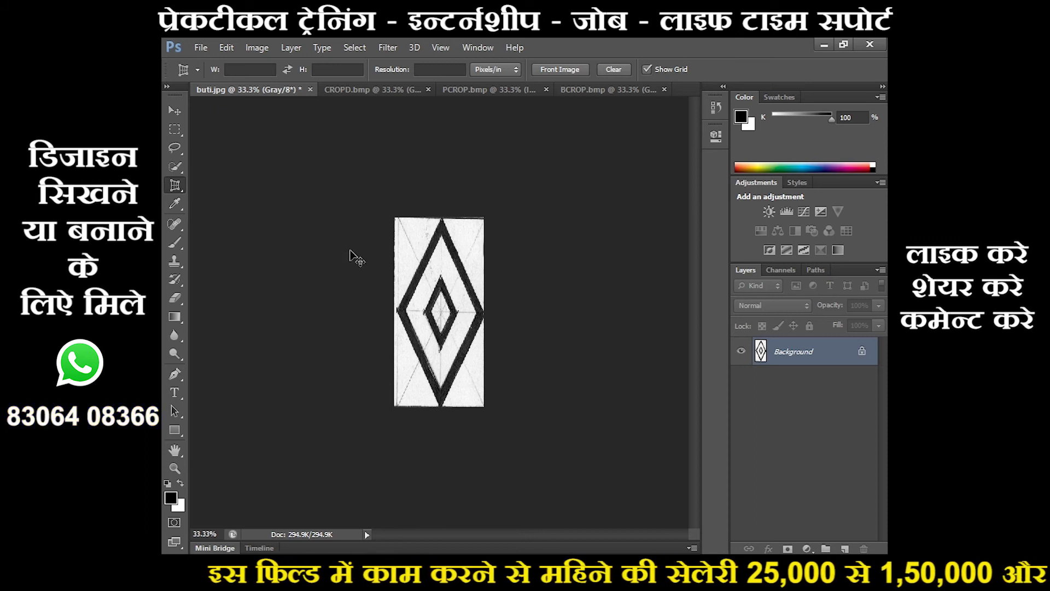
key(ctrl+z)
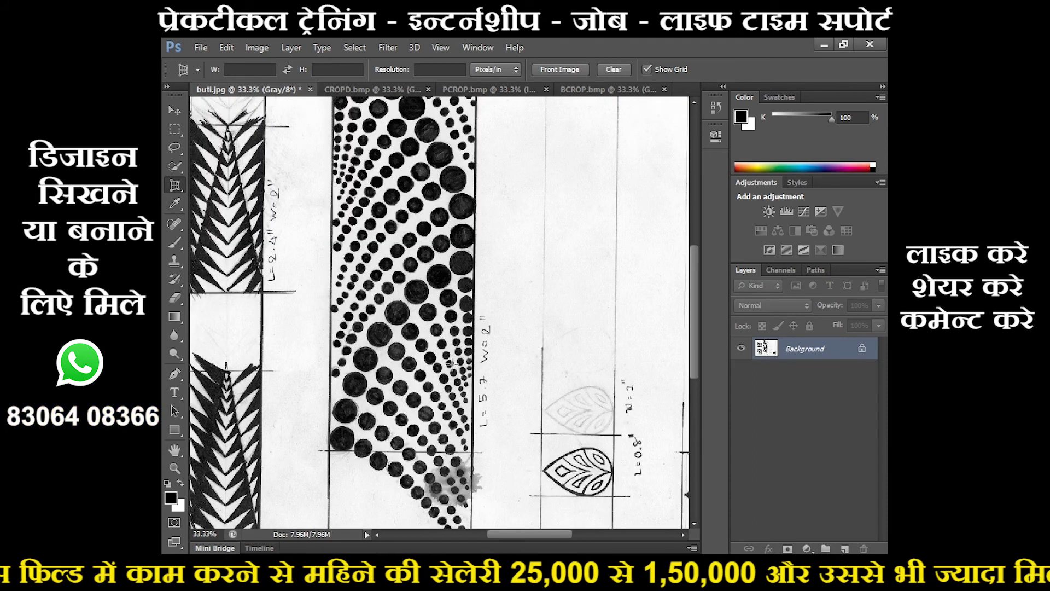
- Perspective-crop the diamond motif in buti.jpg to its square guide lines, excluding the thick vertical line beside it
drag(530, 533, 572, 534)
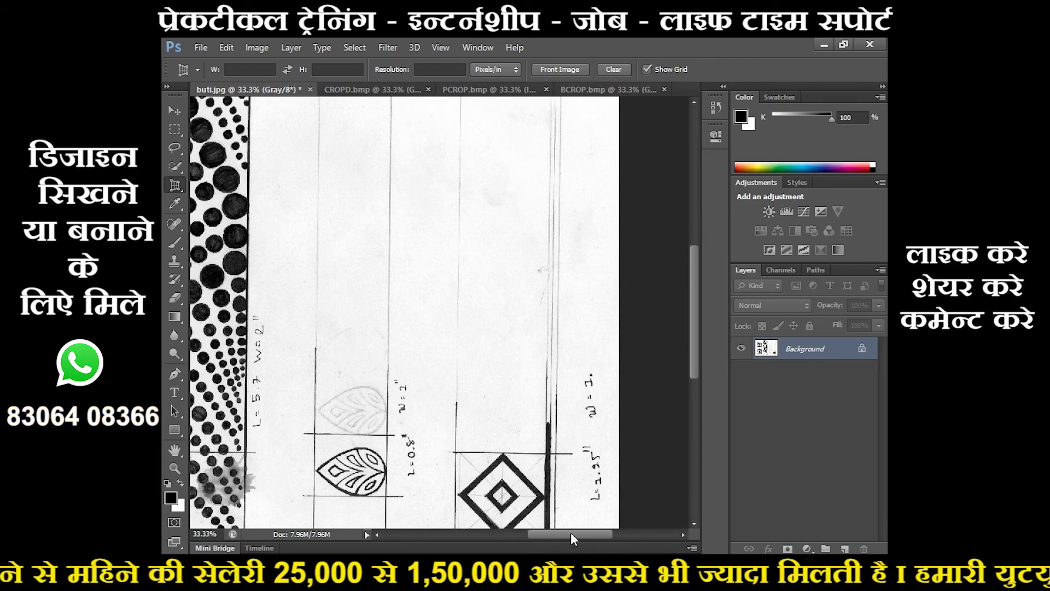
scroll(693, 372, down, 4)
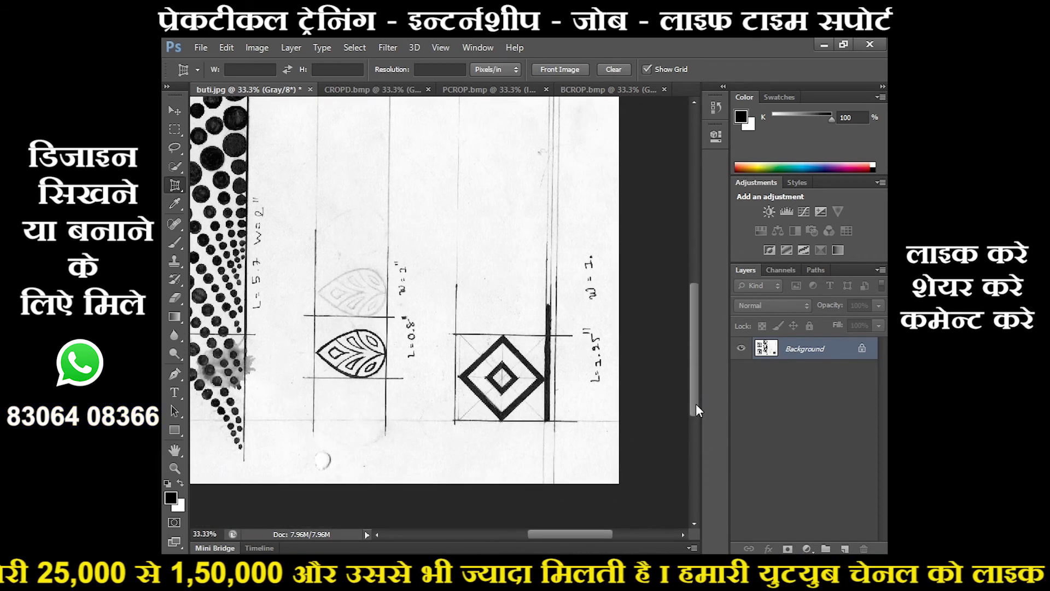
drag(696, 410, 698, 414)
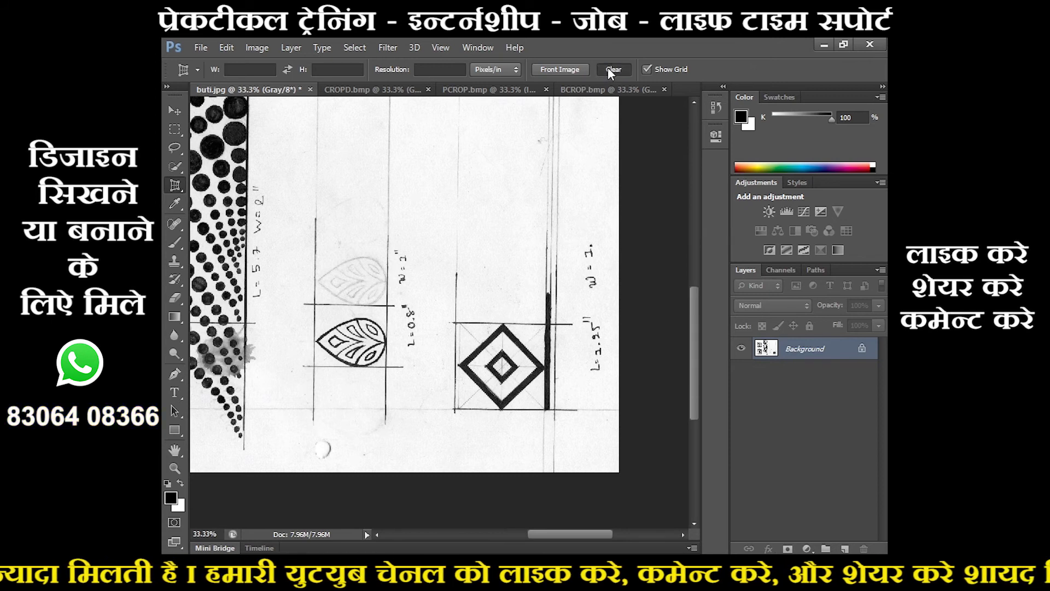
click(458, 323)
click(546, 326)
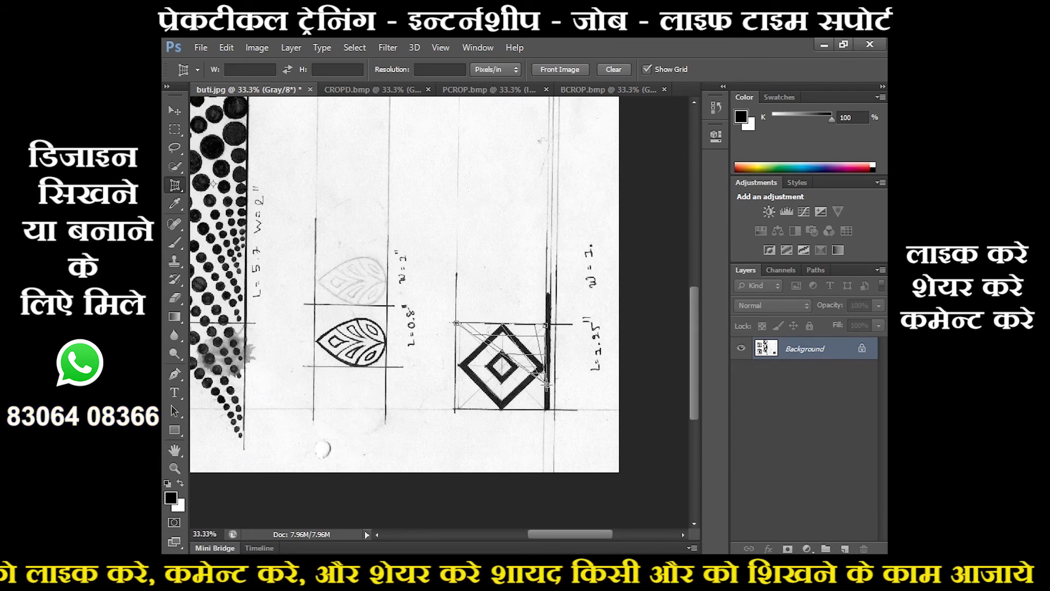
click(544, 407)
click(460, 408)
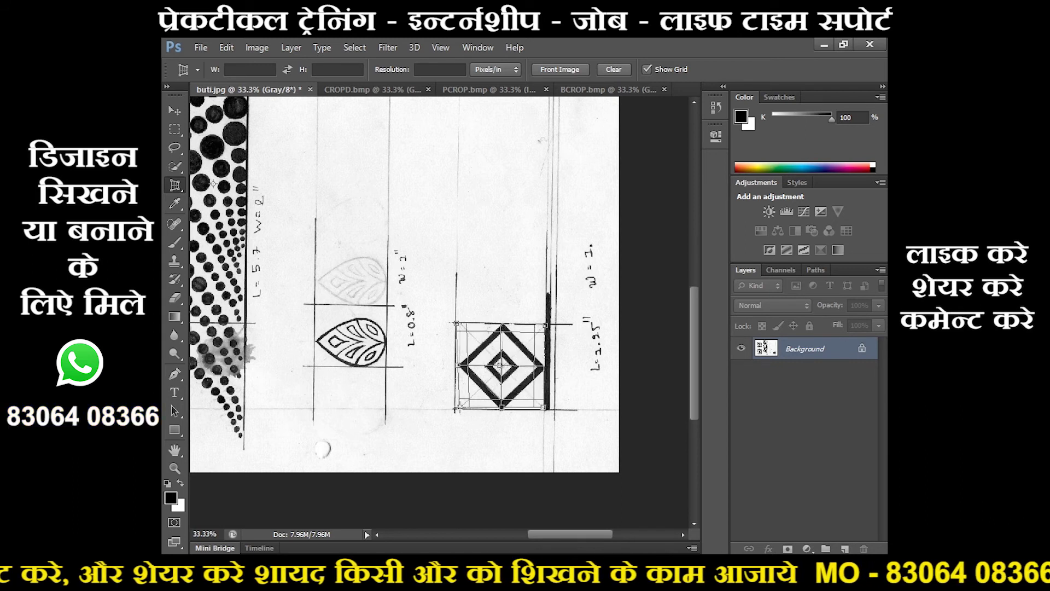
click(459, 408)
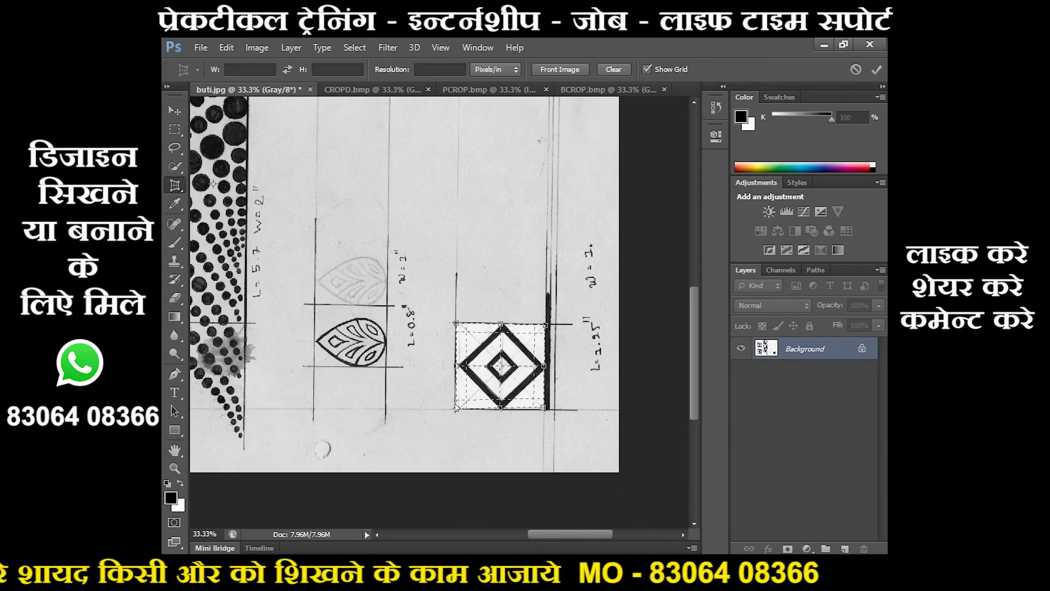
key(Return)
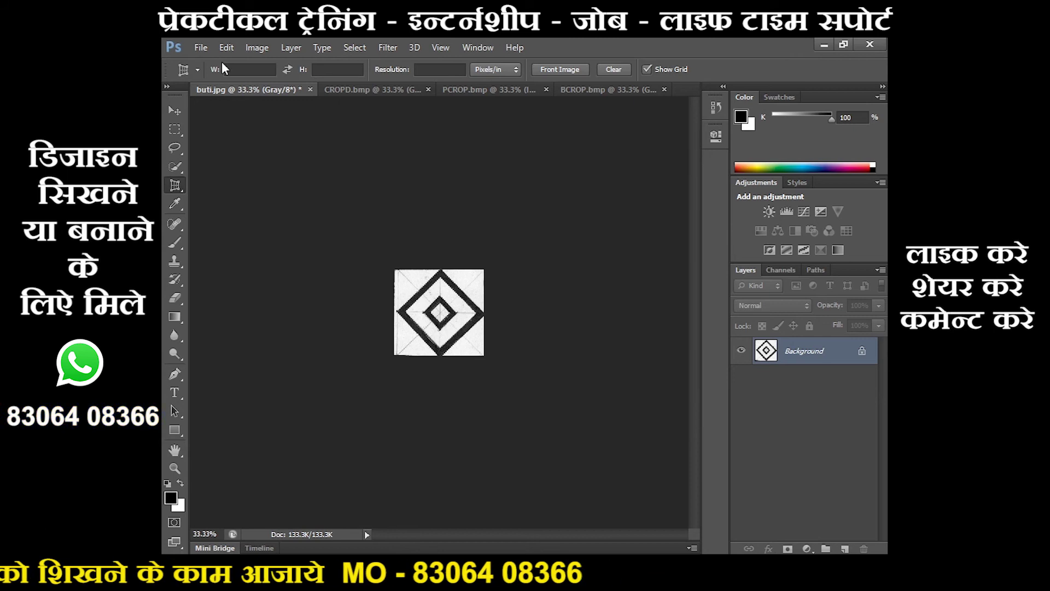
- Open the image size settings for the cropped diamond and halve 348 twice in Calculator
click(250, 46)
click(273, 149)
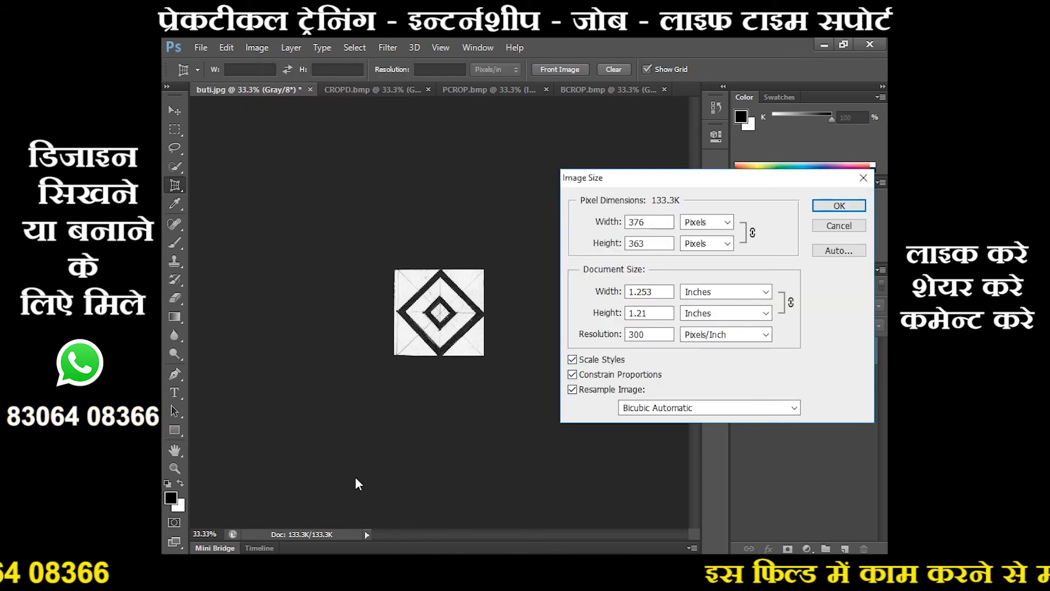
mouse_move(318, 566)
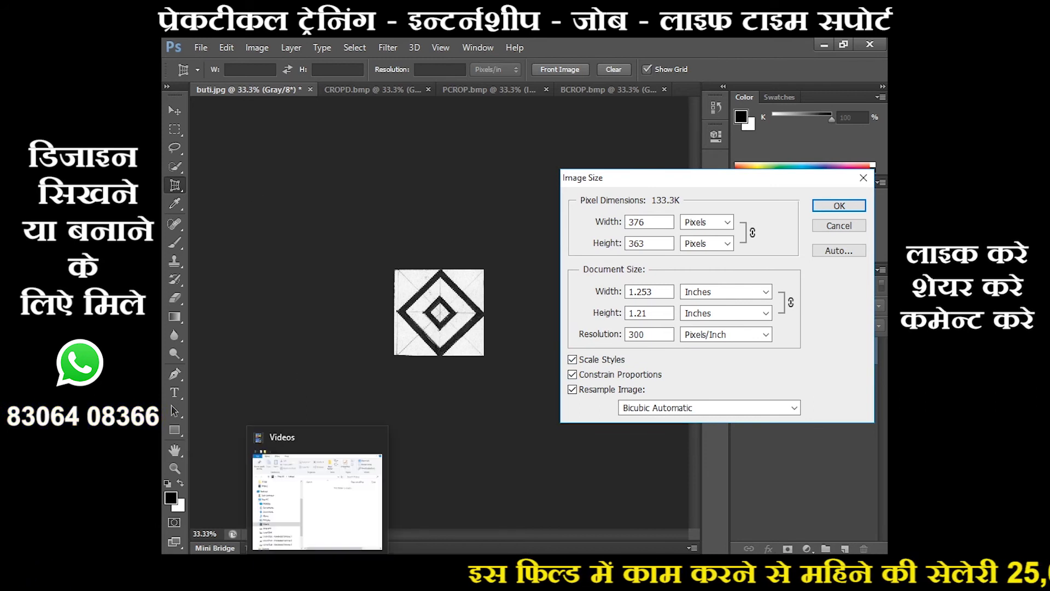
click(350, 566)
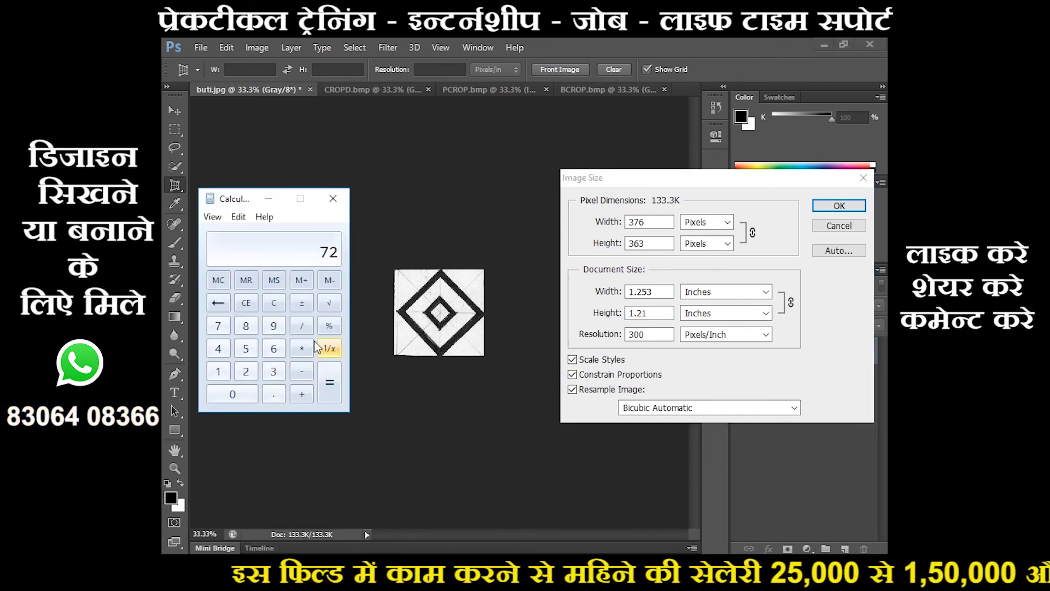
click(272, 373)
click(218, 350)
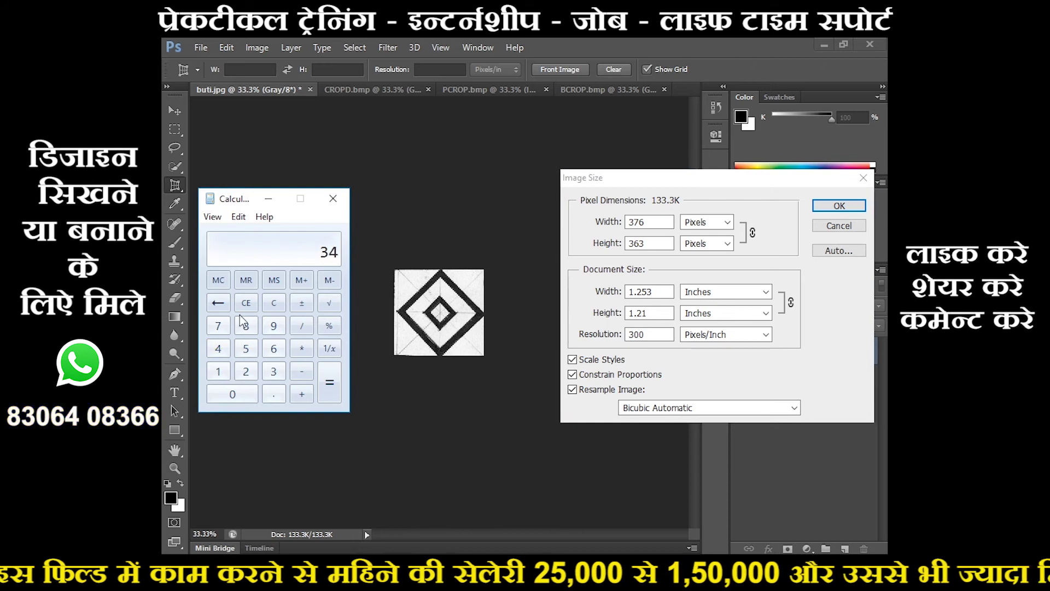
click(244, 326)
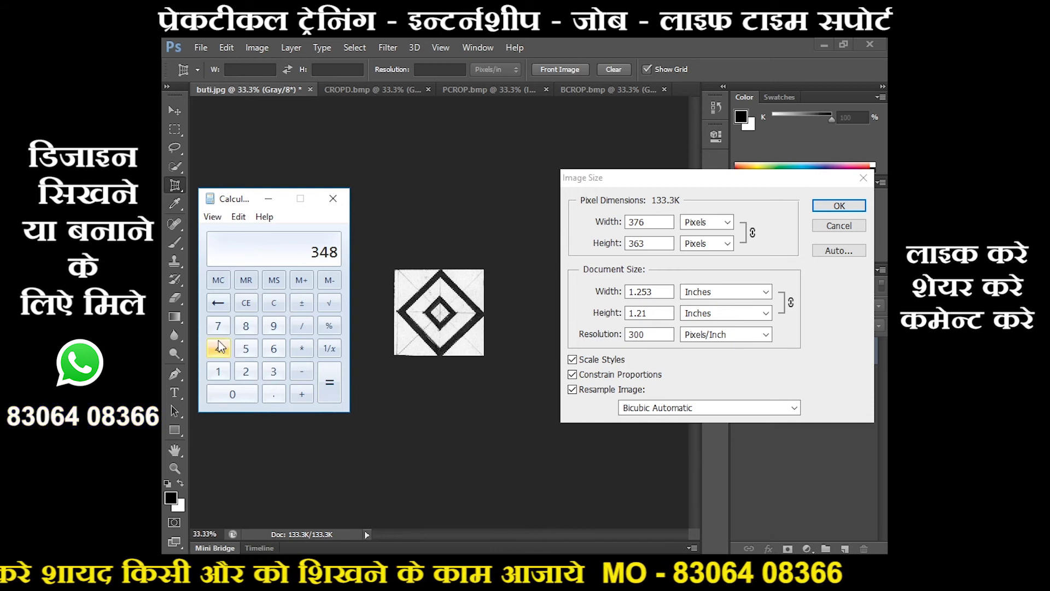
click(302, 326)
click(255, 370)
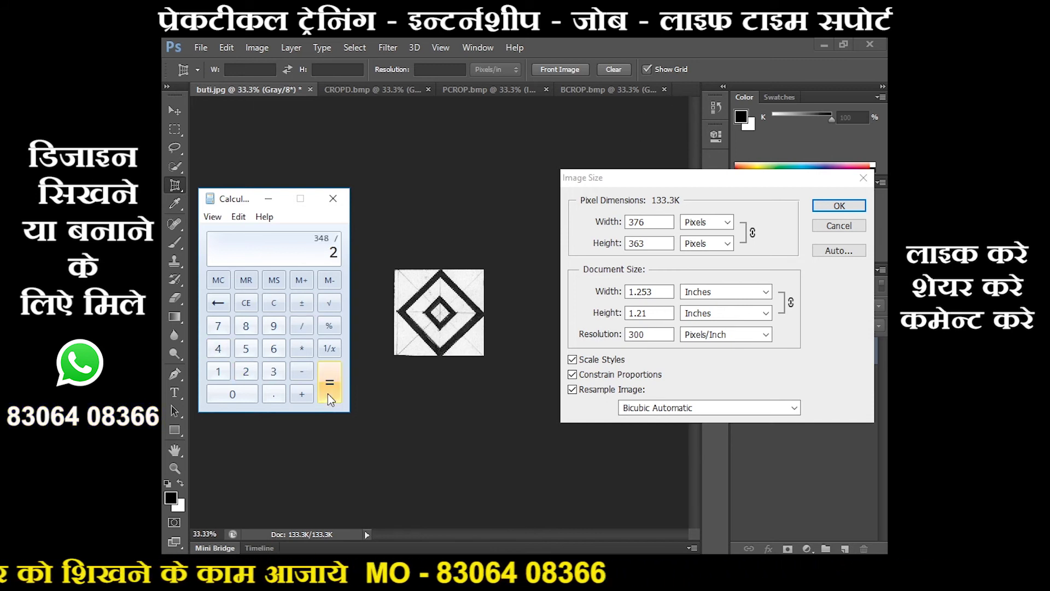
click(328, 388)
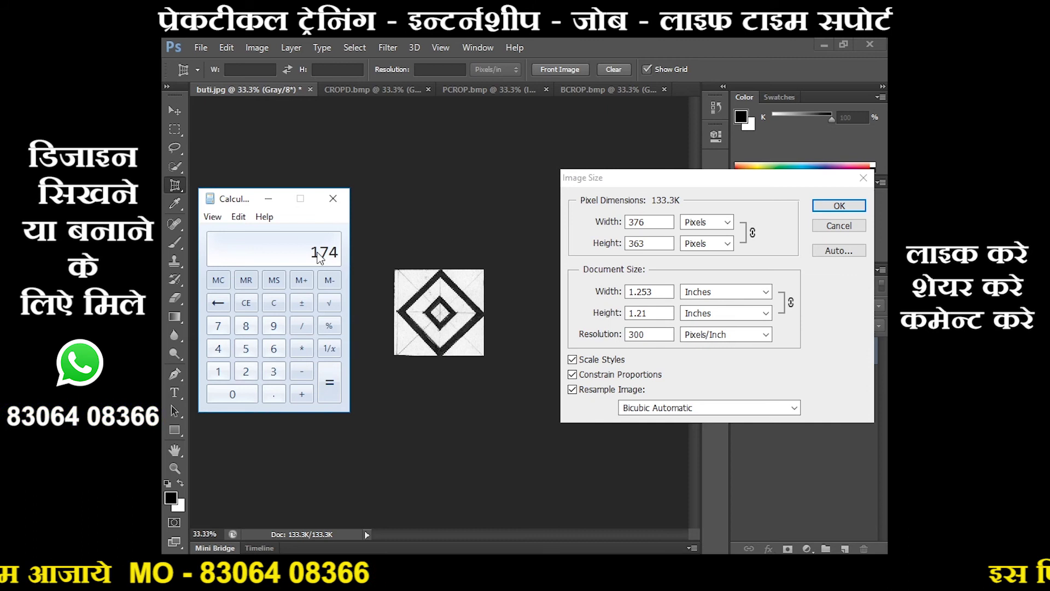
click(302, 328)
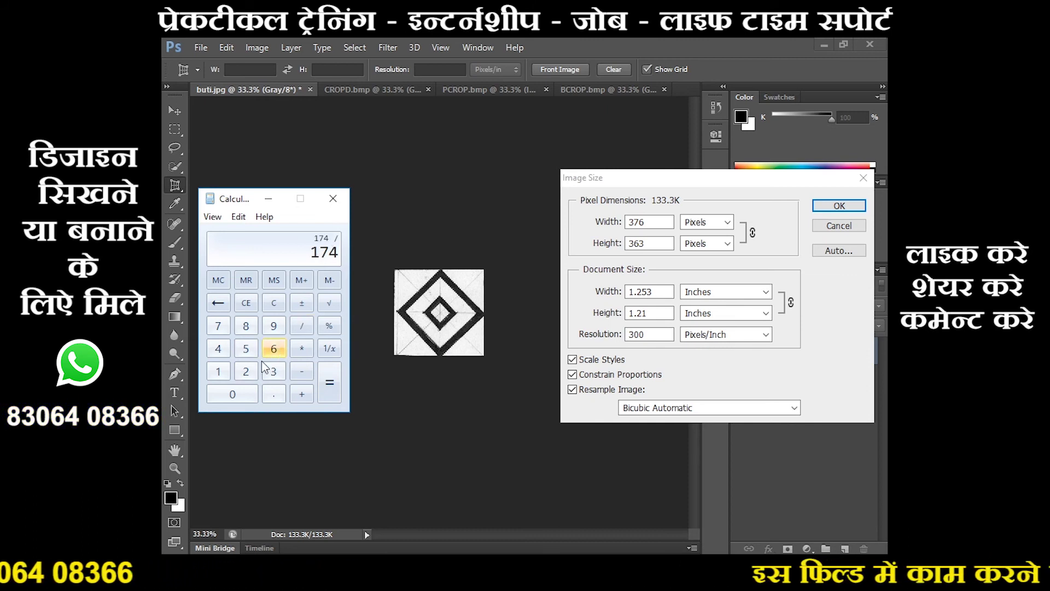
click(245, 373)
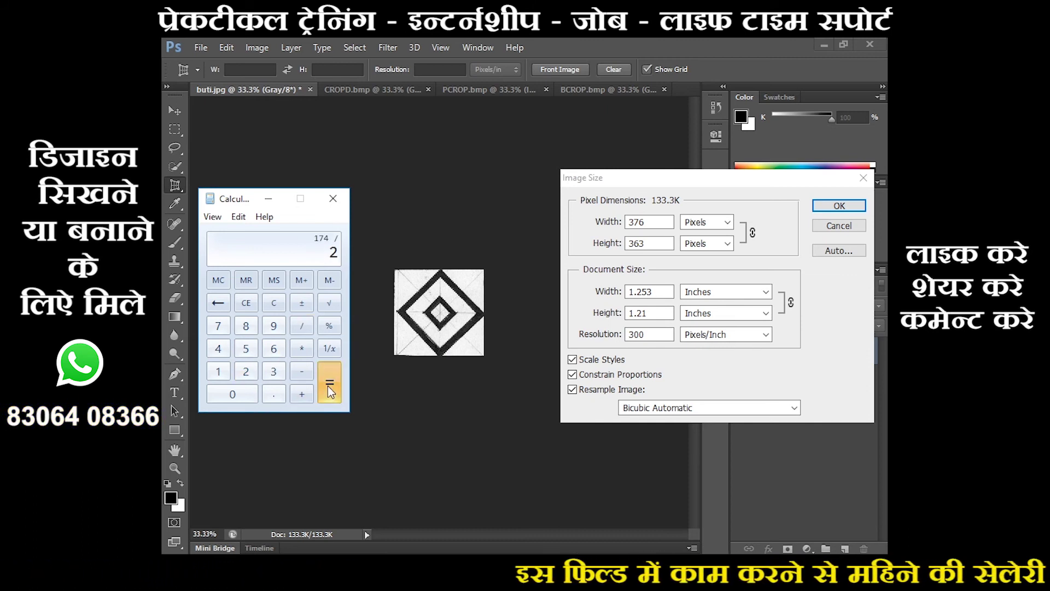
click(329, 382)
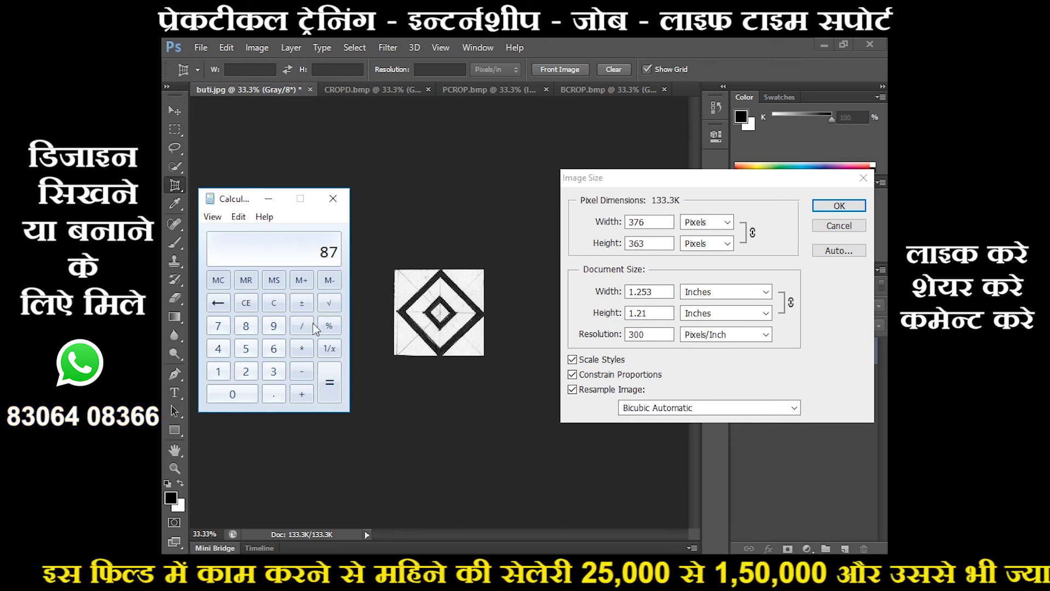
- Divide 87 by 96, set the document width to 0.90625 inches and turn off constrained proportions
click(281, 332)
click(273, 345)
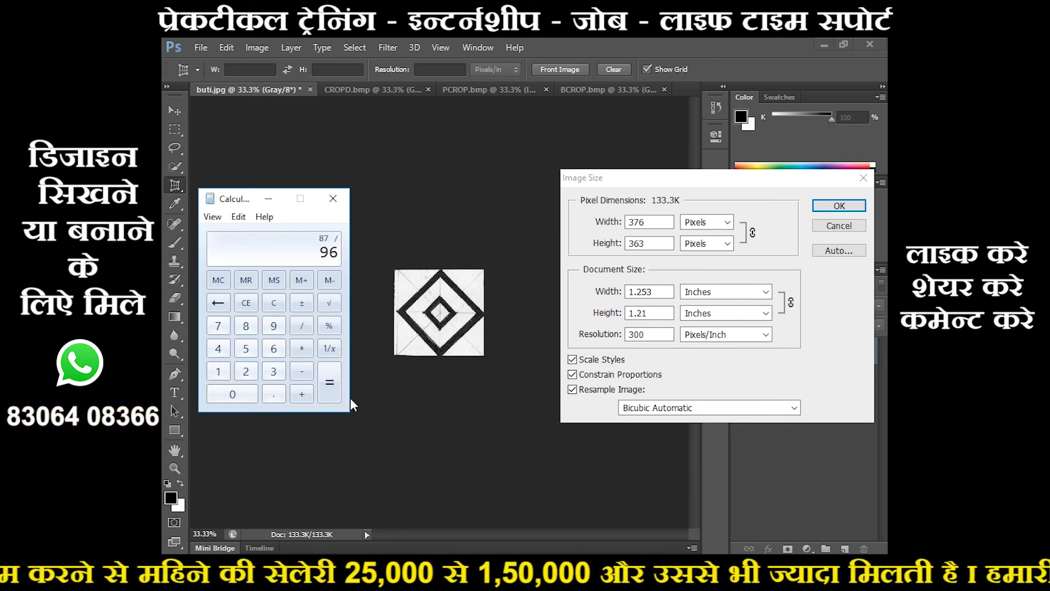
click(331, 392)
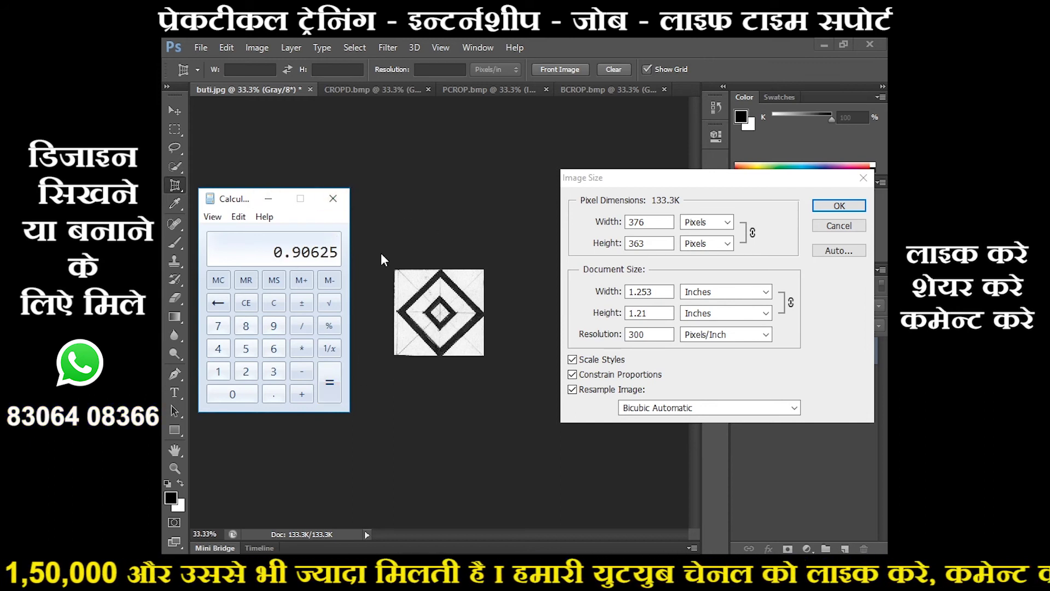
click(616, 303)
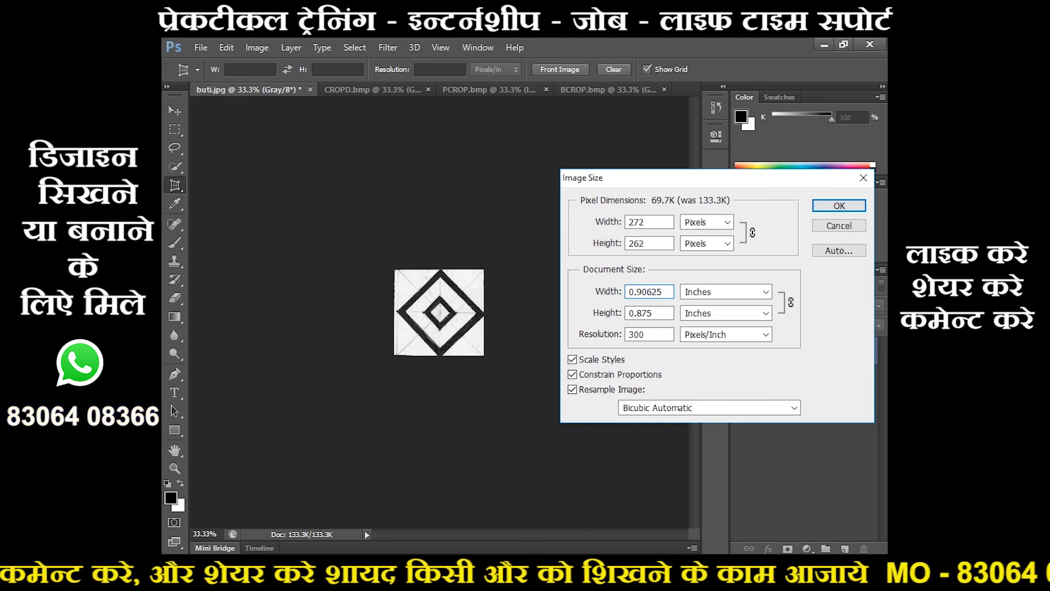
click(589, 377)
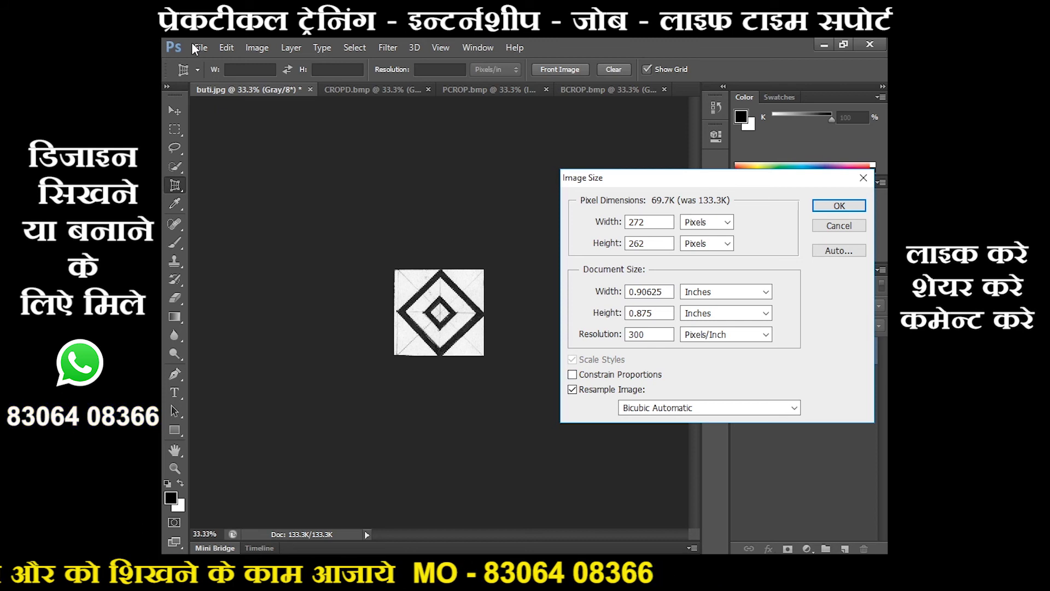
- Multiply the 0.875-inch document height by 48 picks in Calculator
click(361, 566)
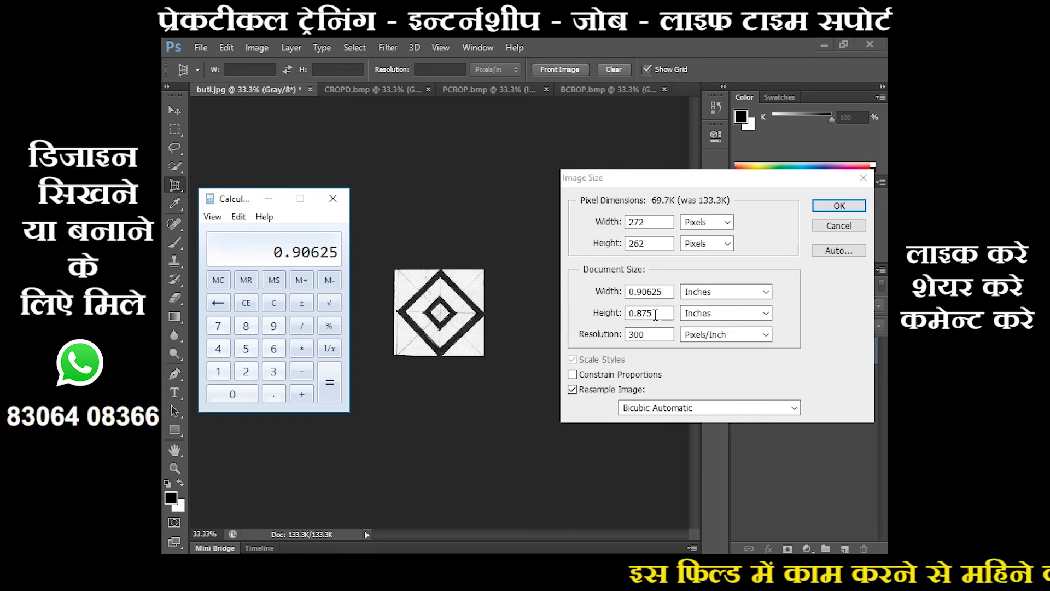
key(Escape)
text(.)
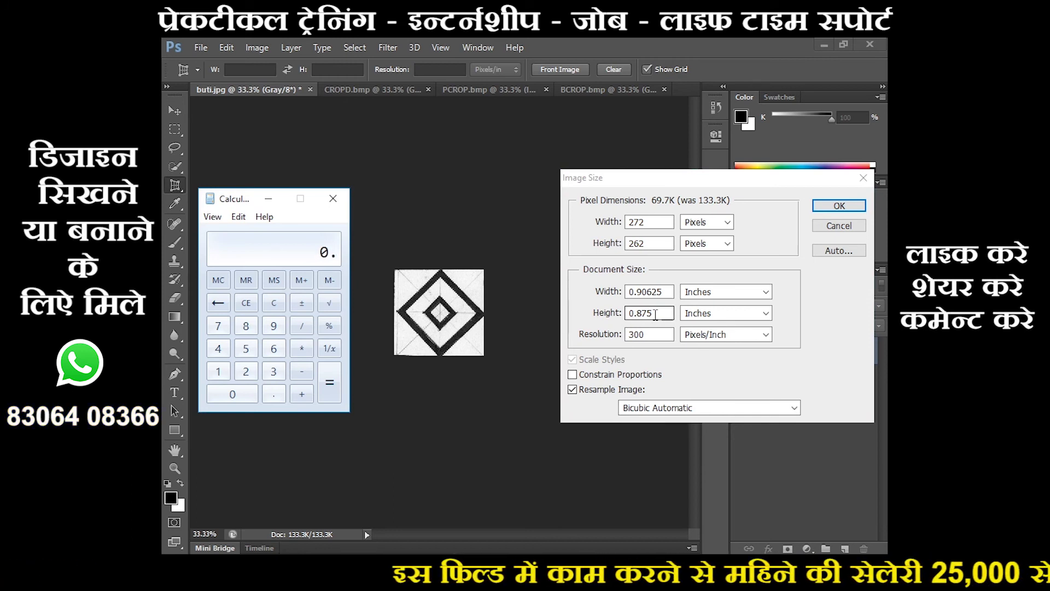
text(87)
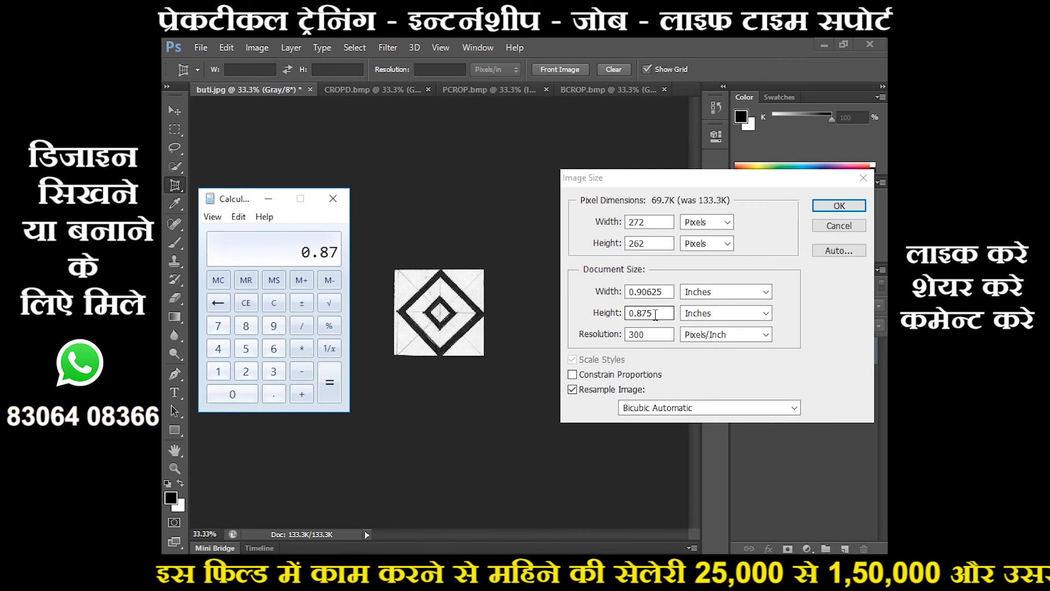
text(5*48)
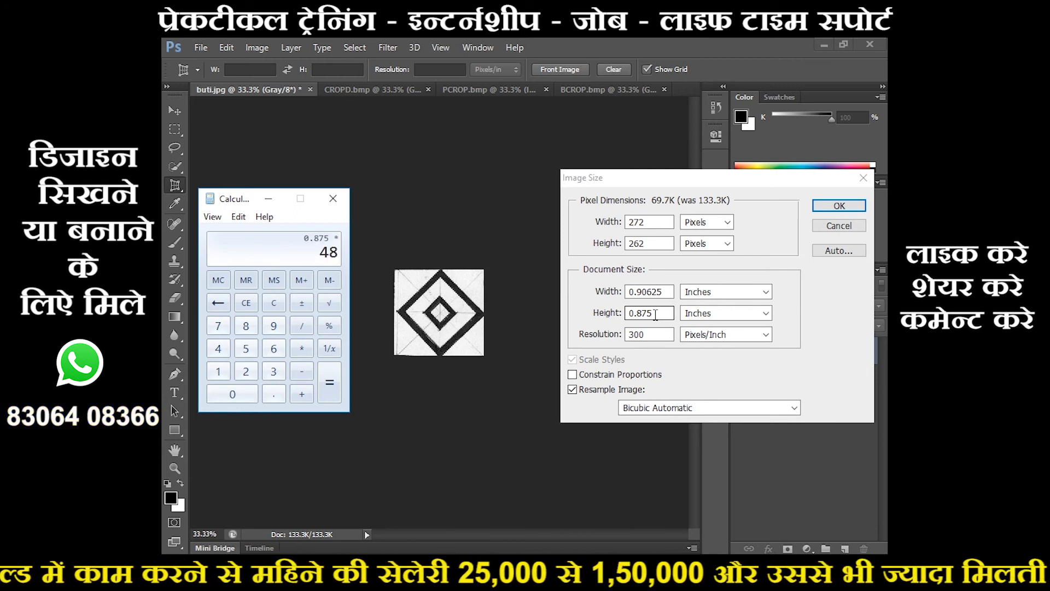
key(Return)
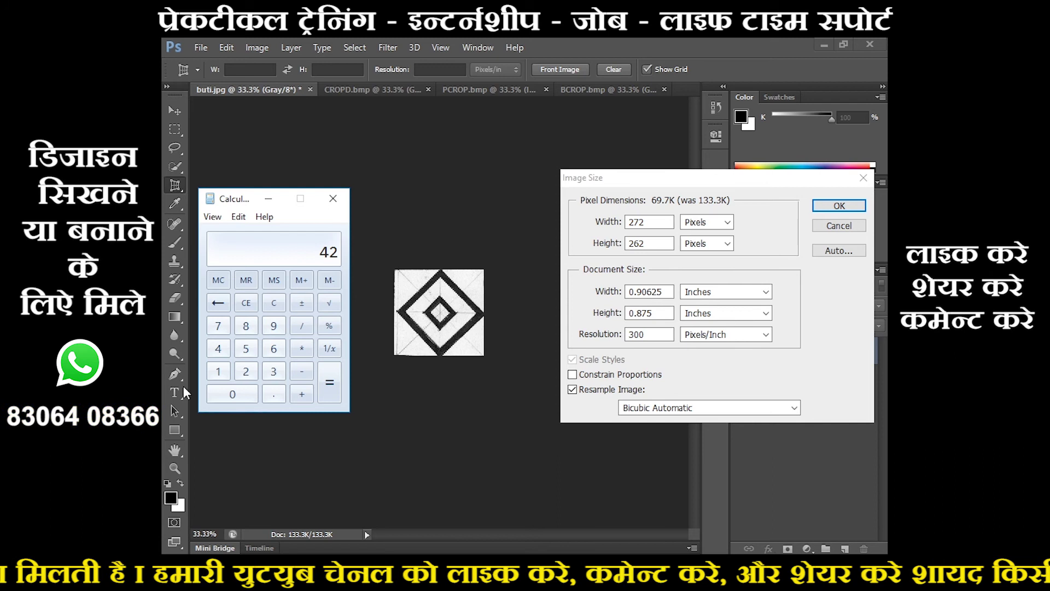
- Divide 120 by 3 in Calculator to work out the diamond's pixel height
click(218, 370)
click(246, 371)
click(244, 395)
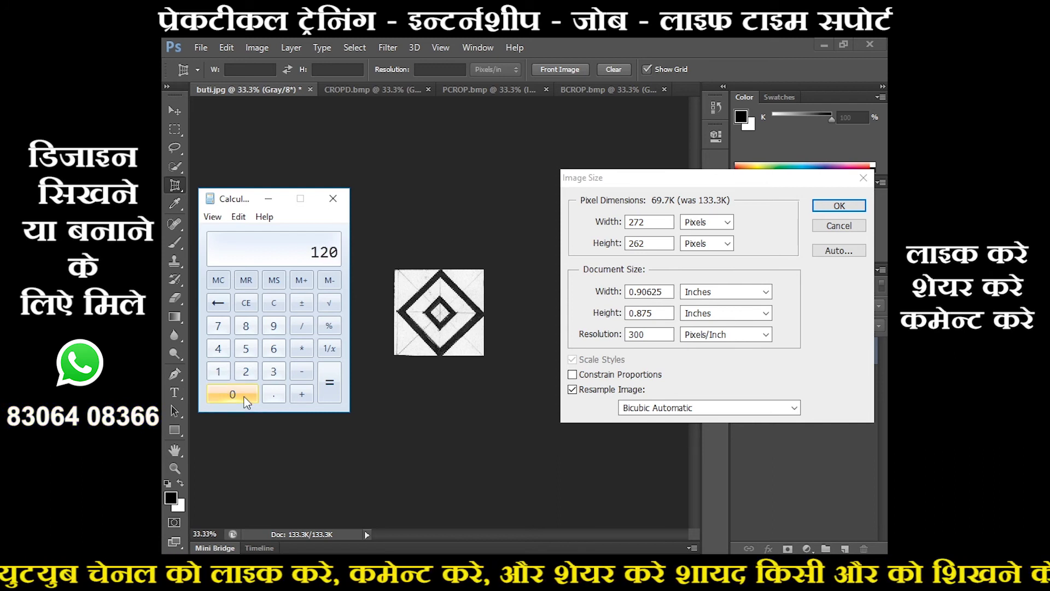
click(306, 327)
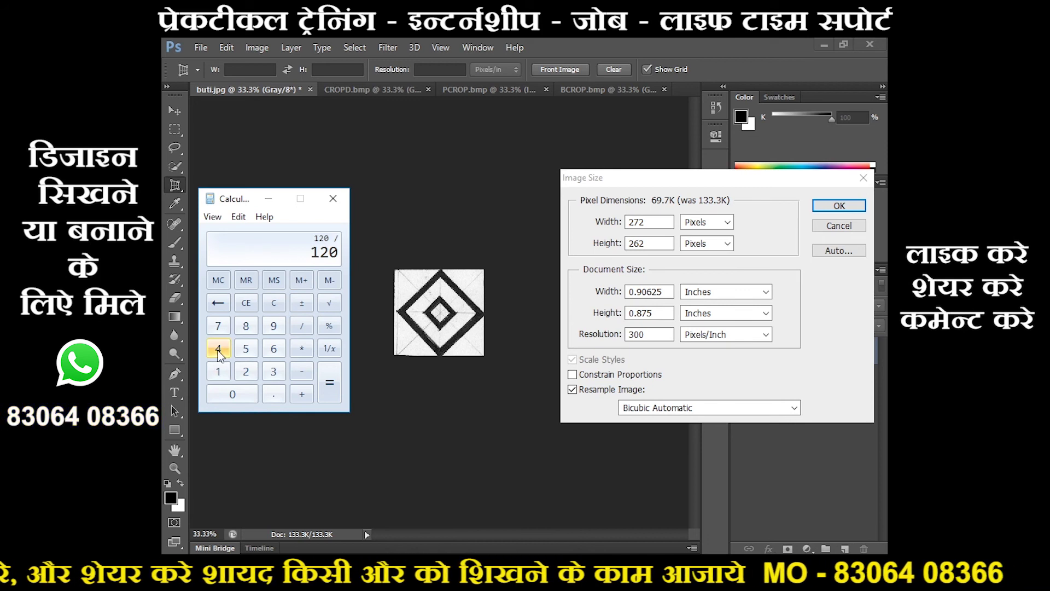
click(272, 377)
click(327, 388)
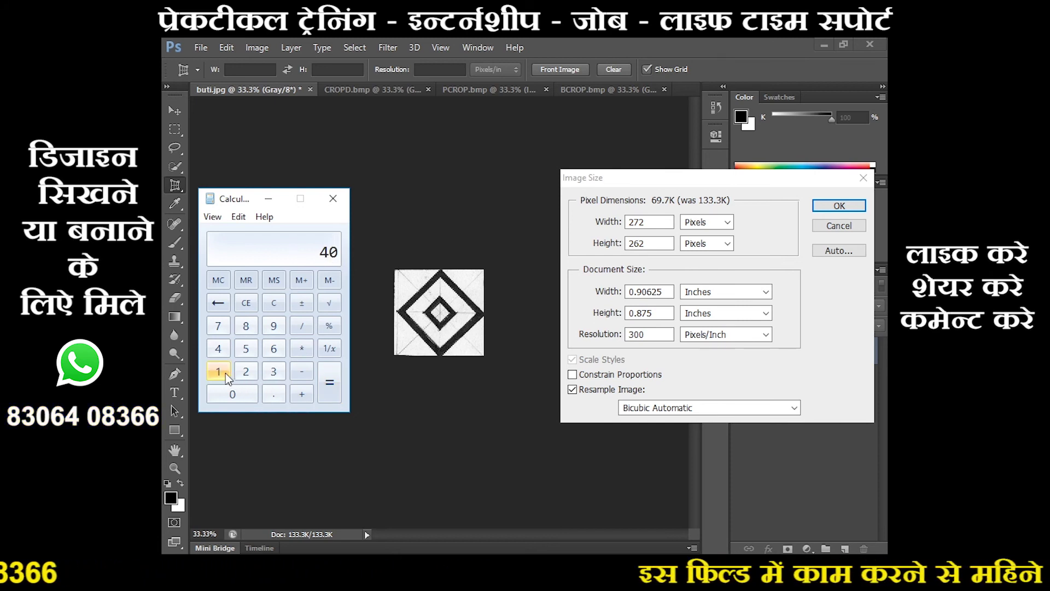
- Recheck the pick calculation by clearing Calculator and multiplying 0.875 by 48 again
click(247, 392)
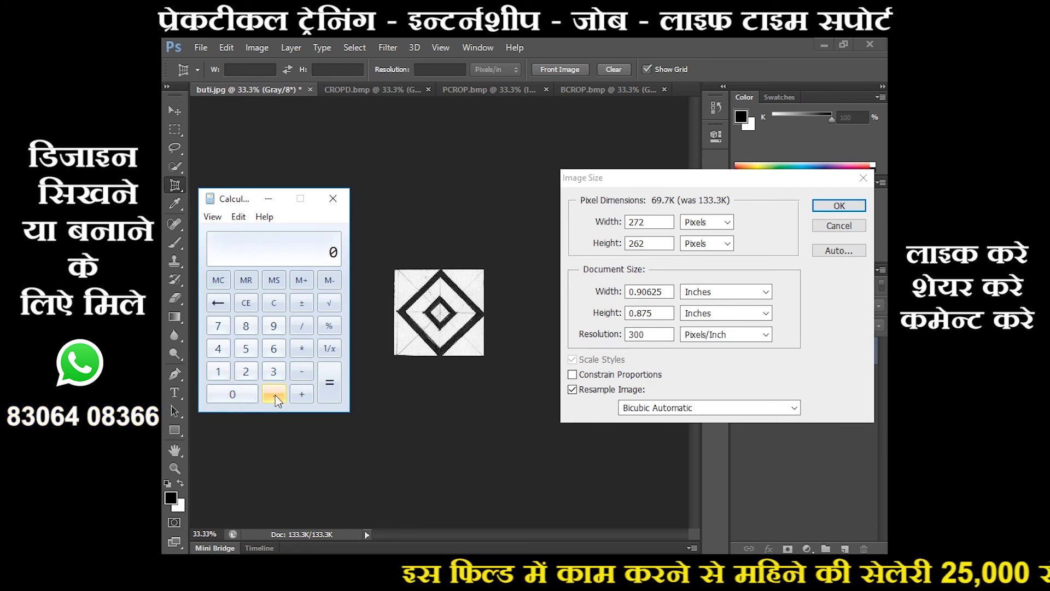
click(275, 395)
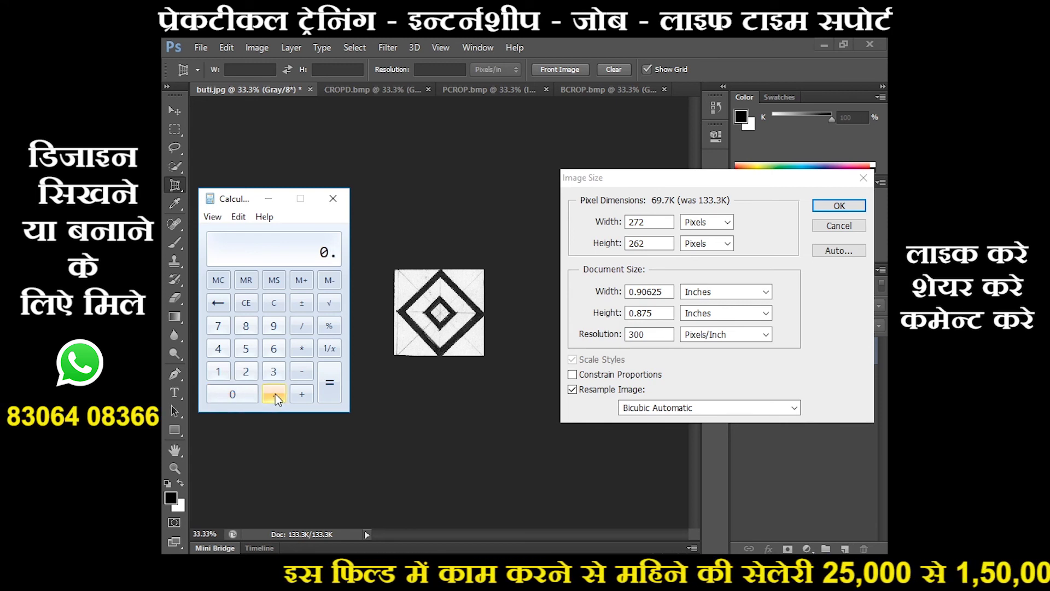
click(249, 324)
click(219, 327)
click(246, 347)
click(300, 347)
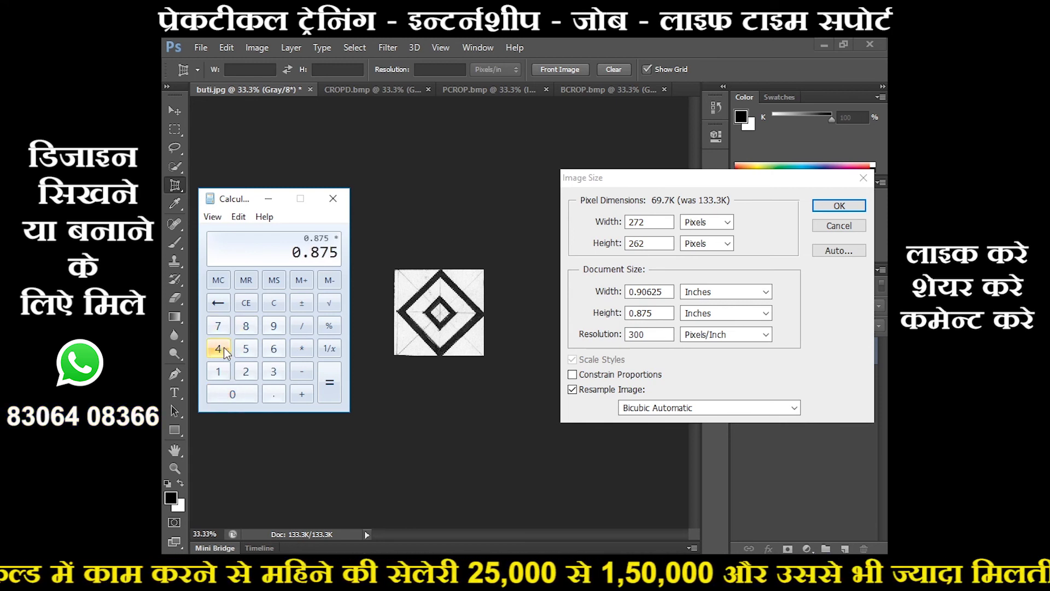
click(224, 347)
click(244, 327)
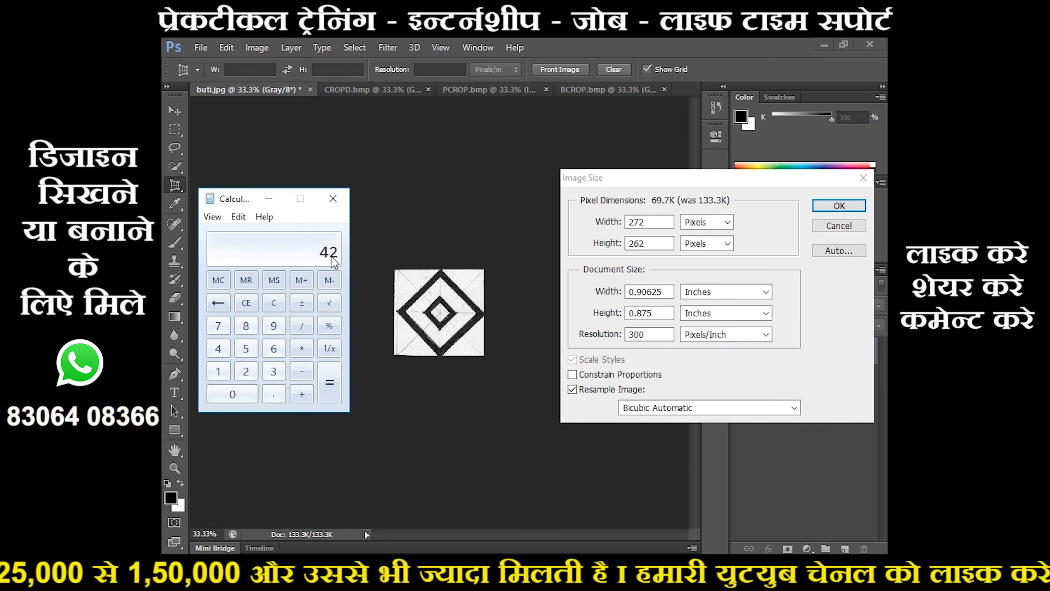
- Resize the diamond buti image to 87 by 40 pixels and save it over buti.jpg
click(267, 200)
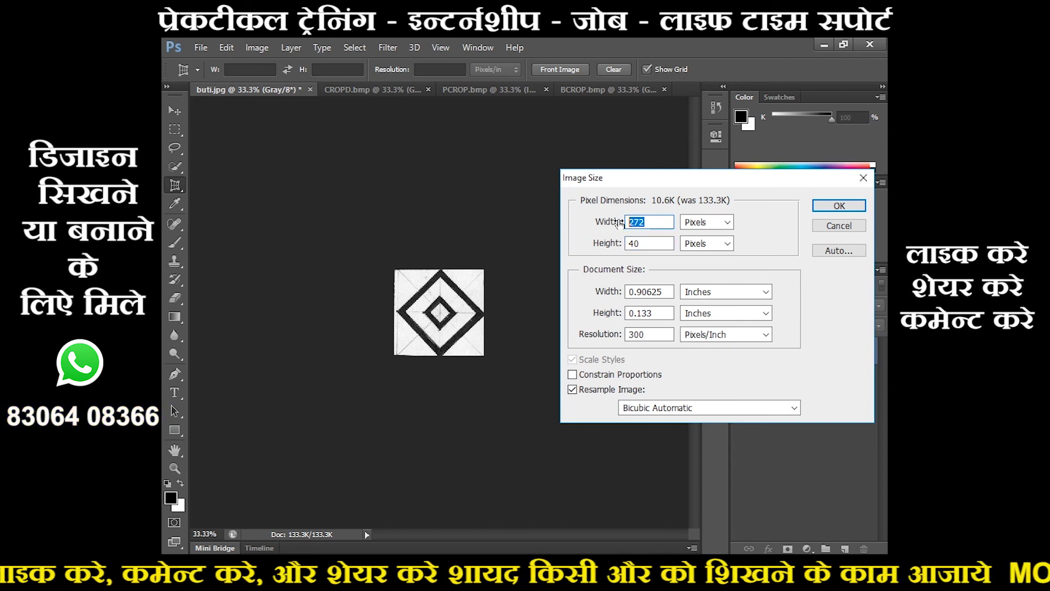
text(87)
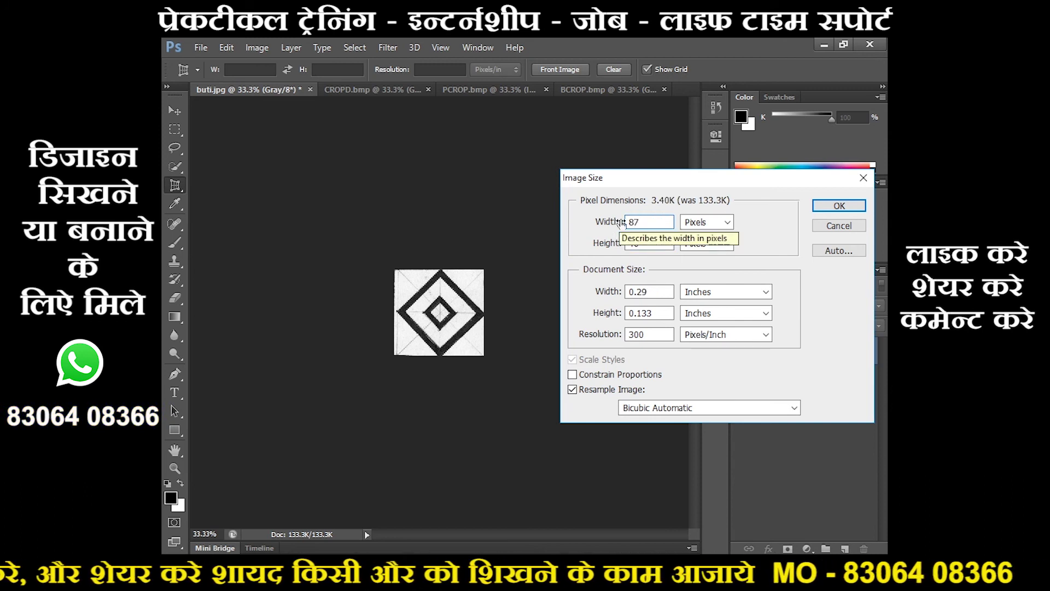
click(841, 208)
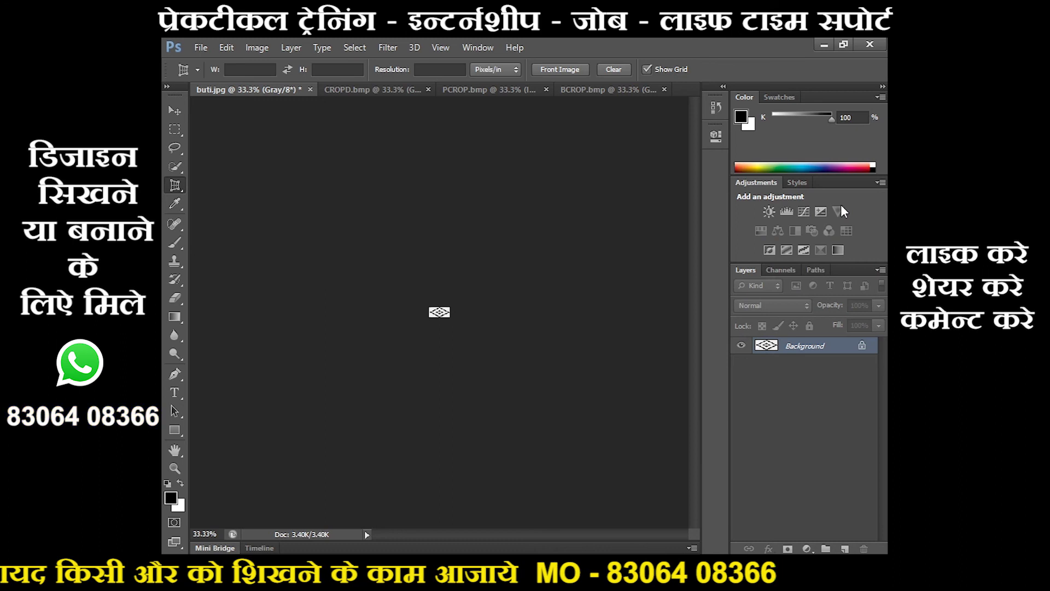
click(198, 50)
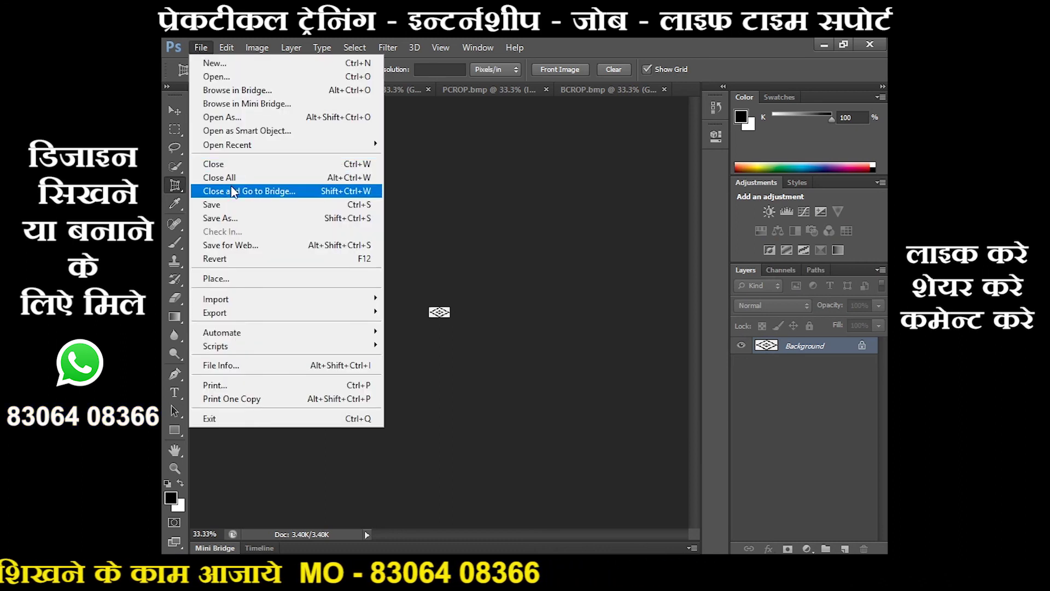
click(219, 206)
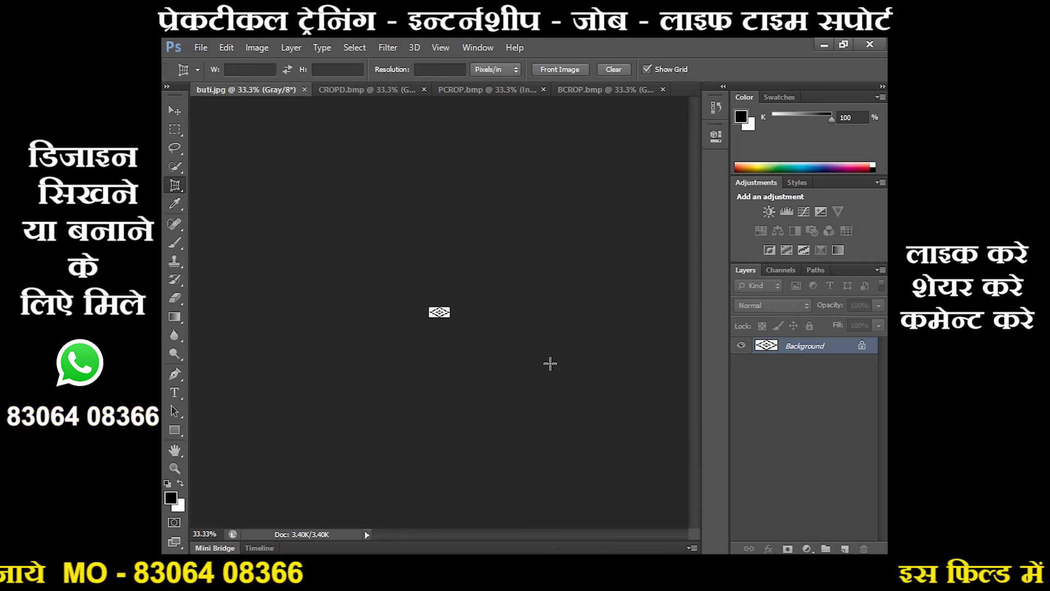
- Save a copy of the resized diamond on the Desktop as CROP4 in BMP format, using Windows file format and 8-bit depth
click(201, 48)
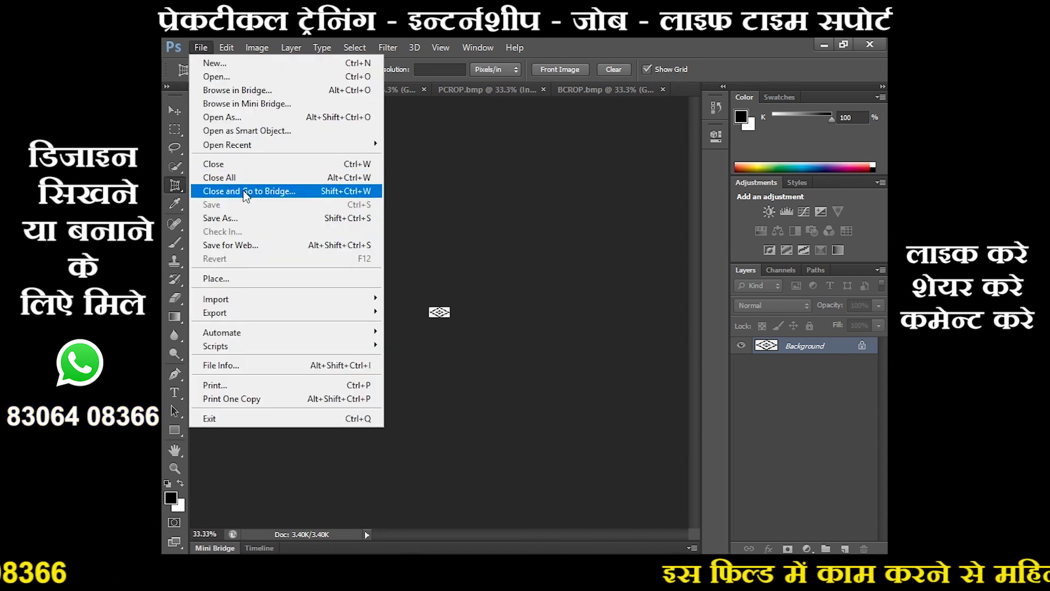
click(226, 222)
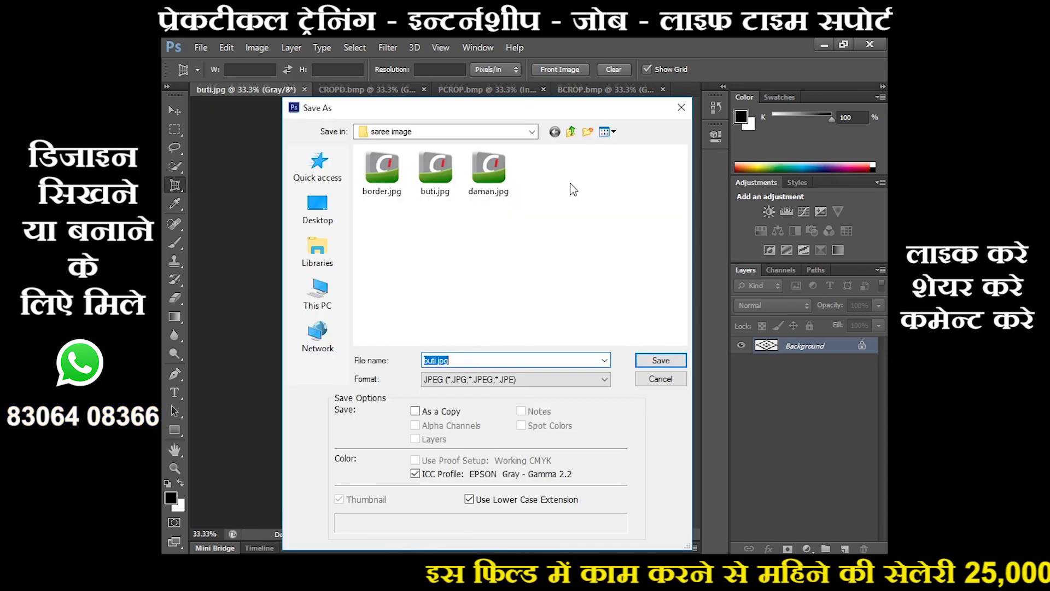
click(317, 210)
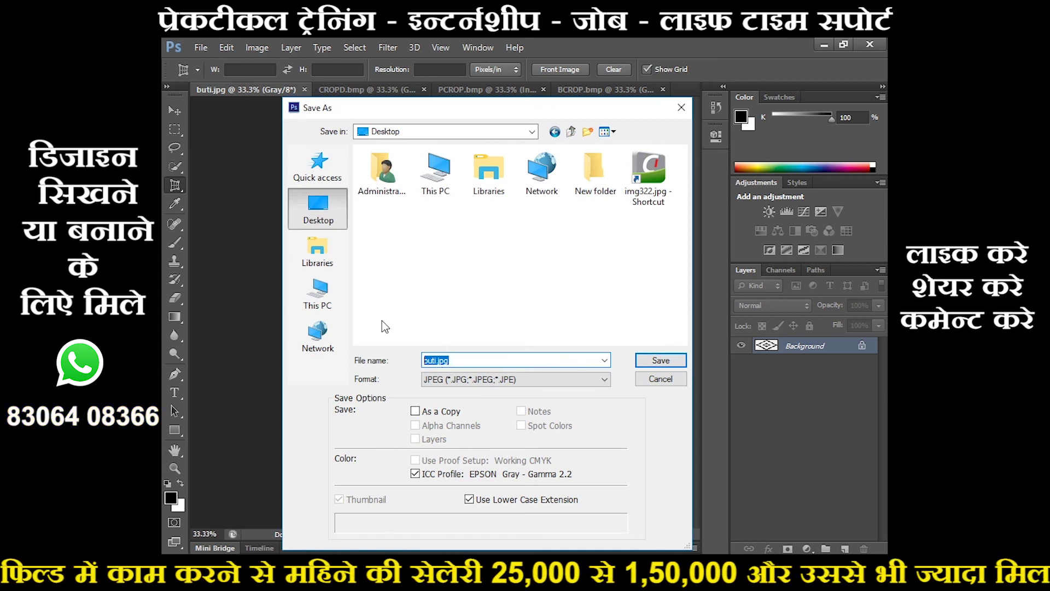
text(CR)
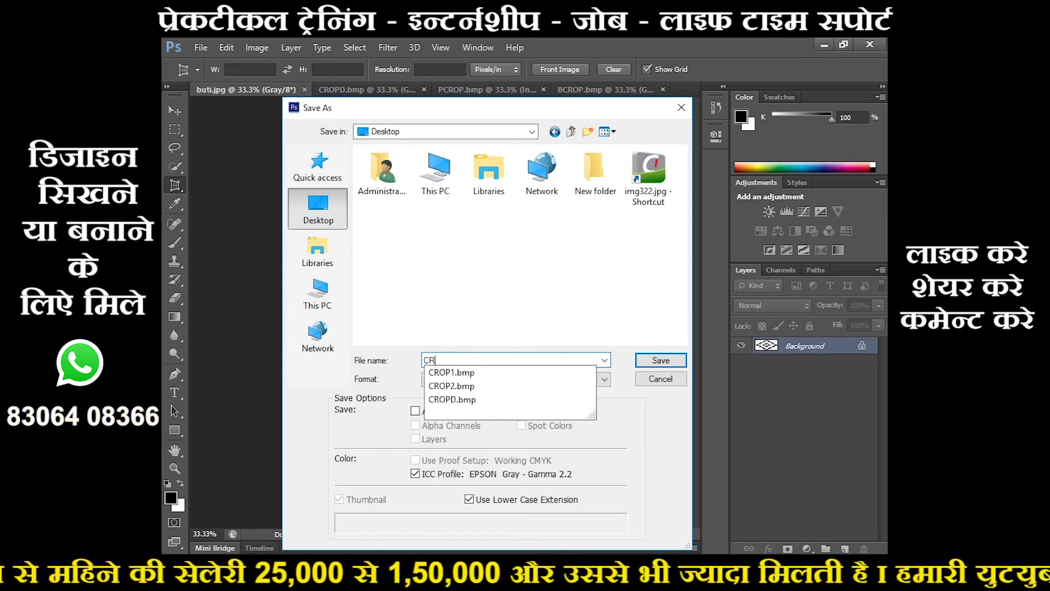
text(O)
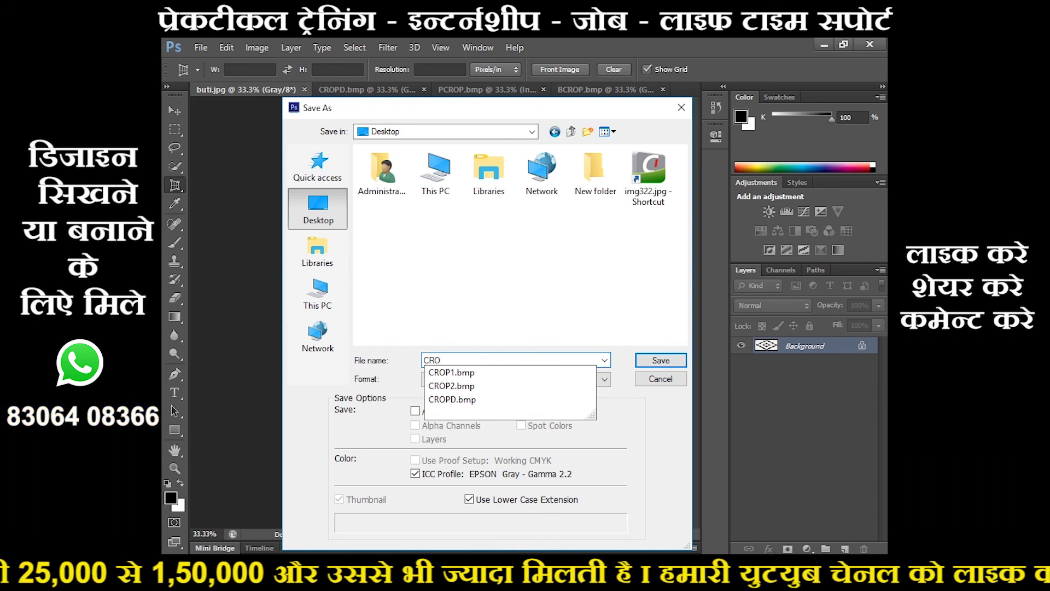
text(P4)
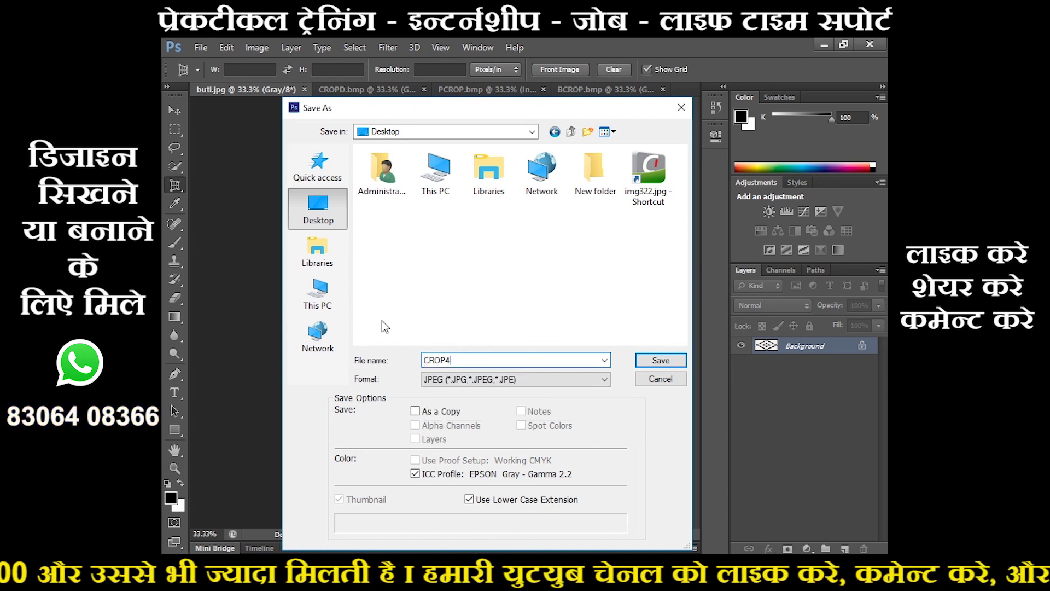
click(430, 379)
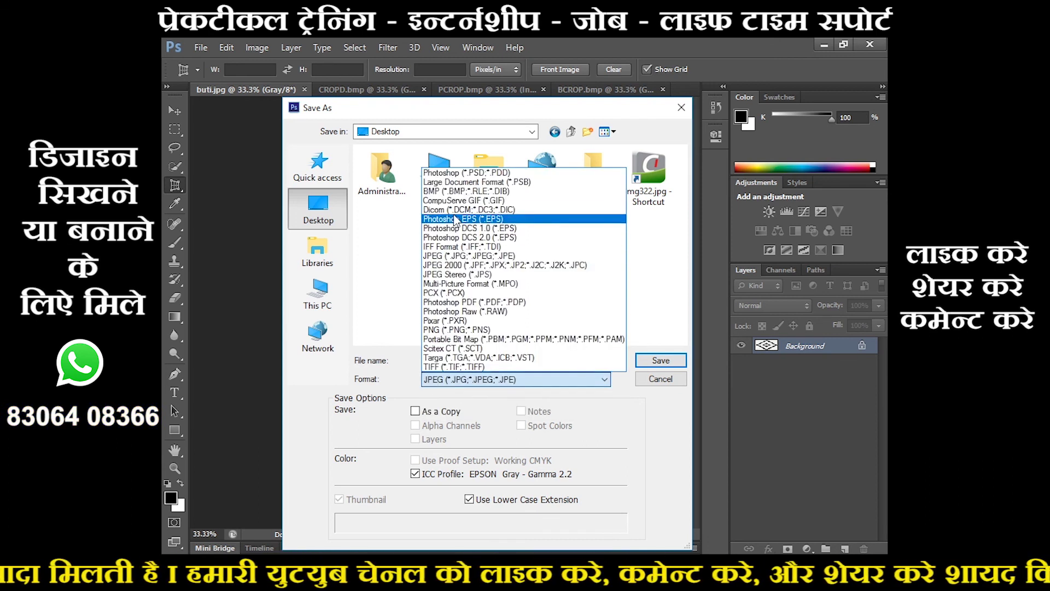
click(481, 198)
click(668, 360)
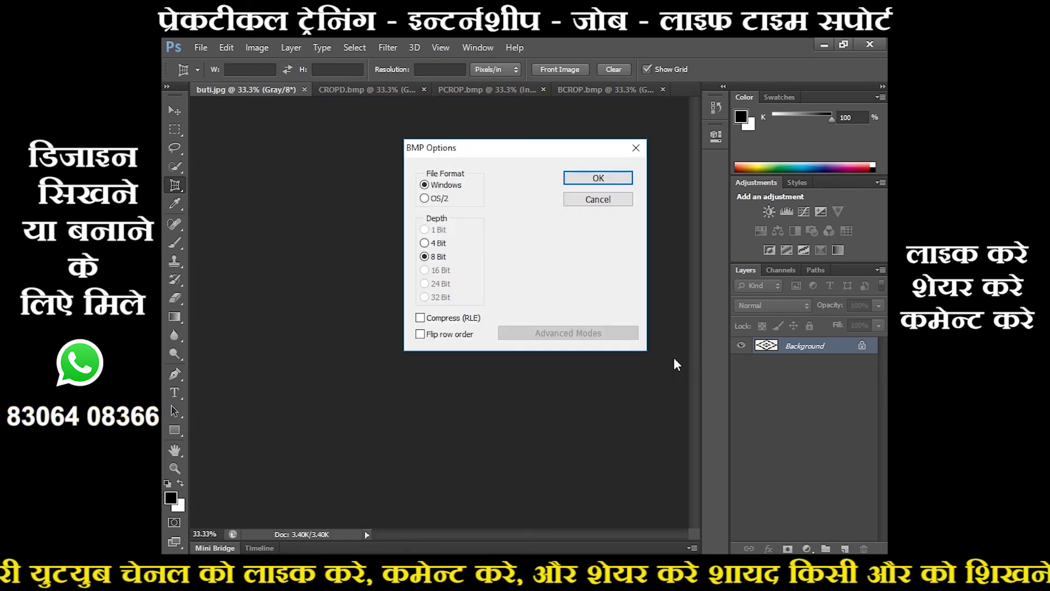
click(600, 179)
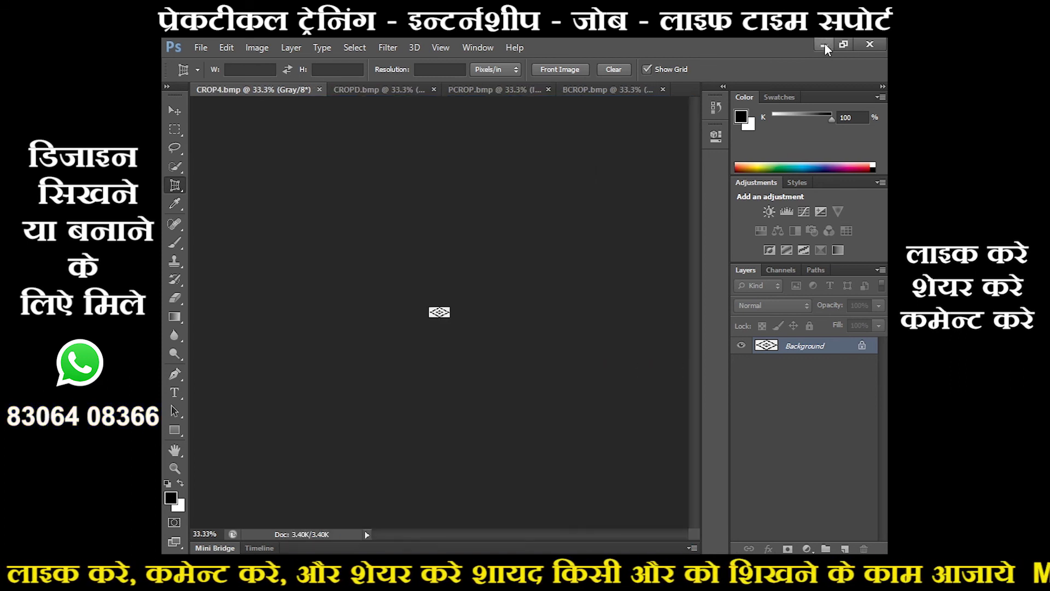
- Switch to Texcelle by opening CROP4.bmp from the Desktop and reduce the design's colors
click(825, 44)
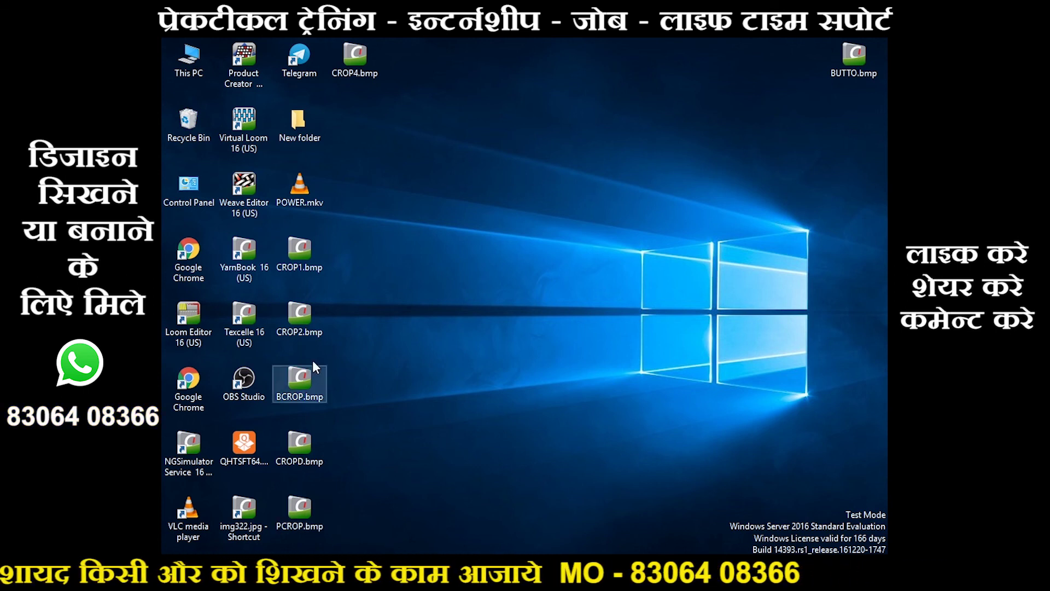
double_click(355, 55)
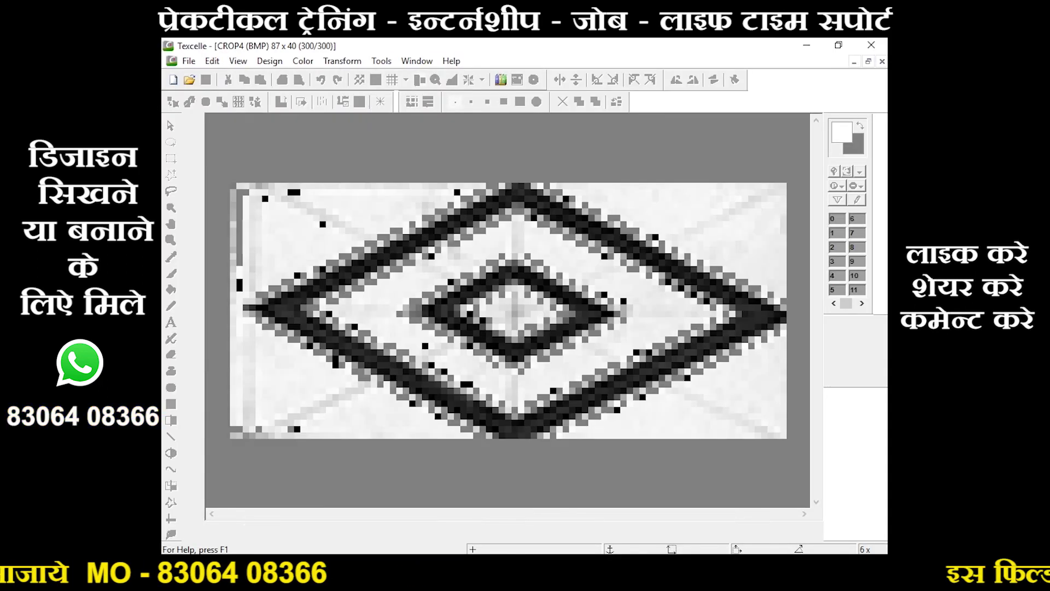
click(303, 61)
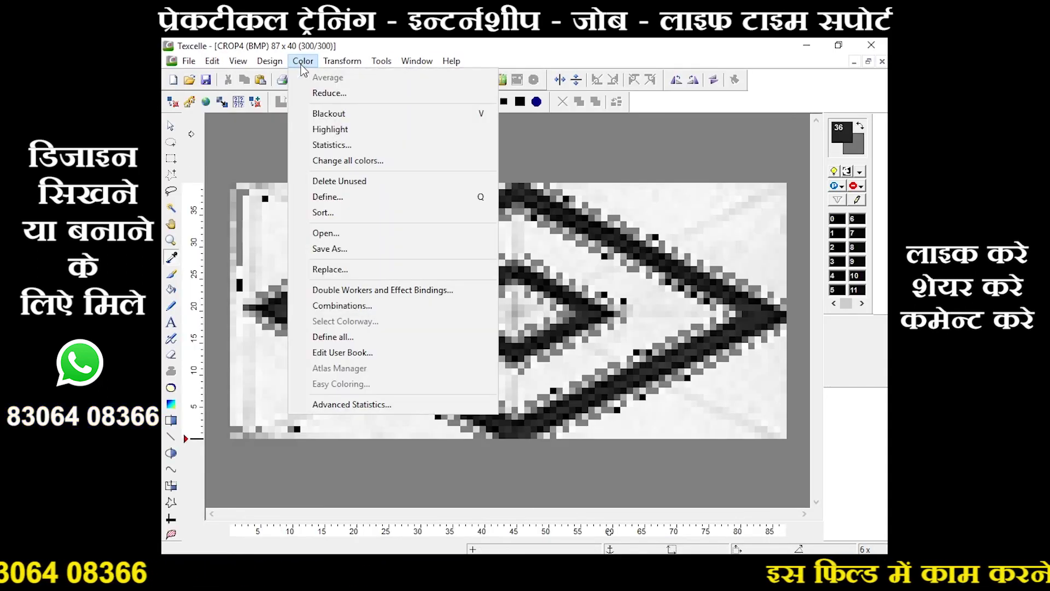
click(320, 91)
click(582, 420)
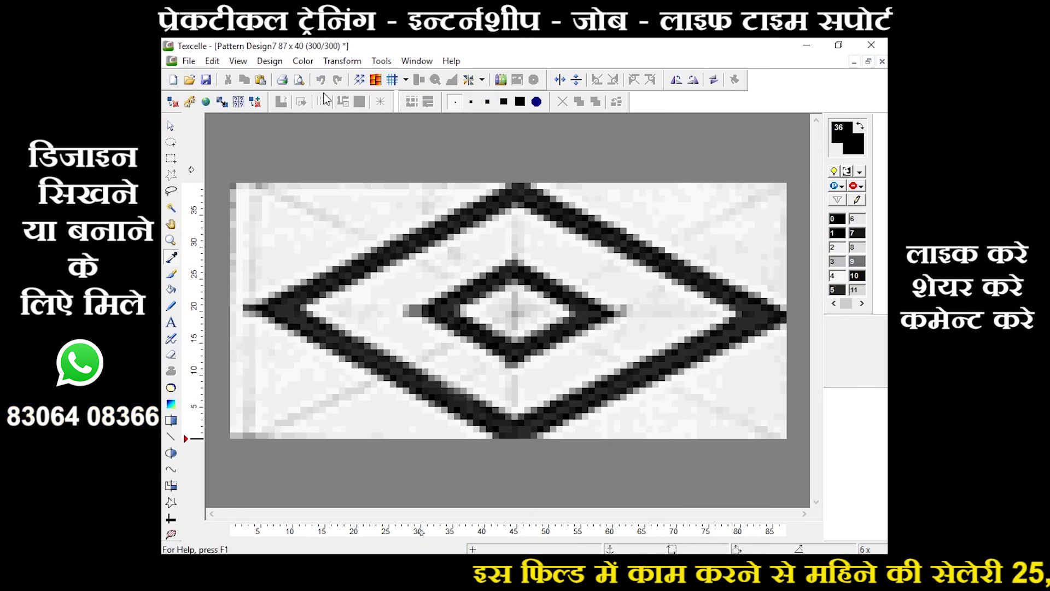
- Set the diamond design's paper format to 96 by 48 and display it in its paper-format proportions
click(270, 61)
click(293, 144)
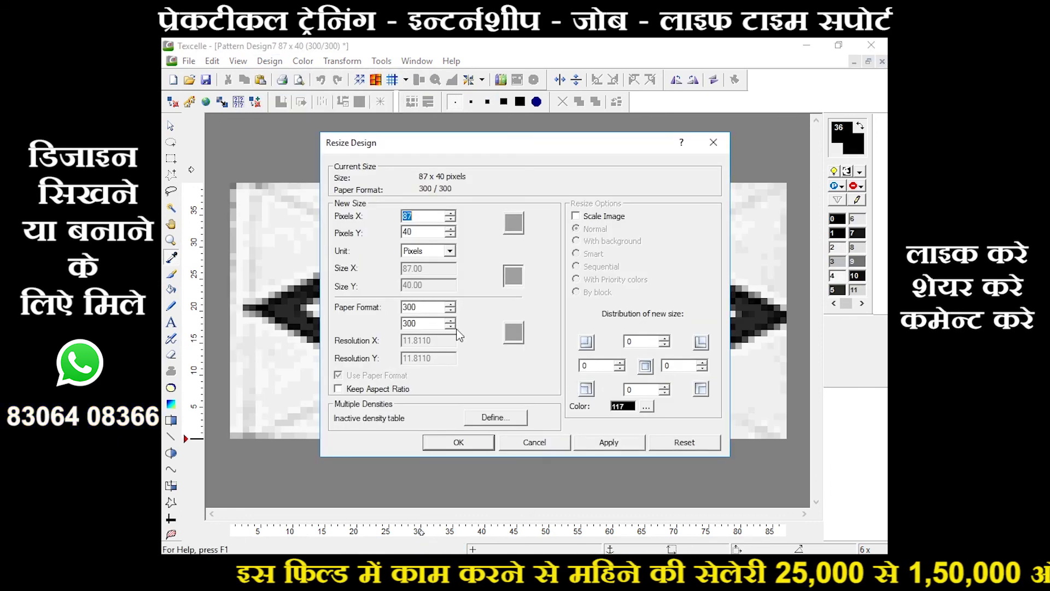
text(96)
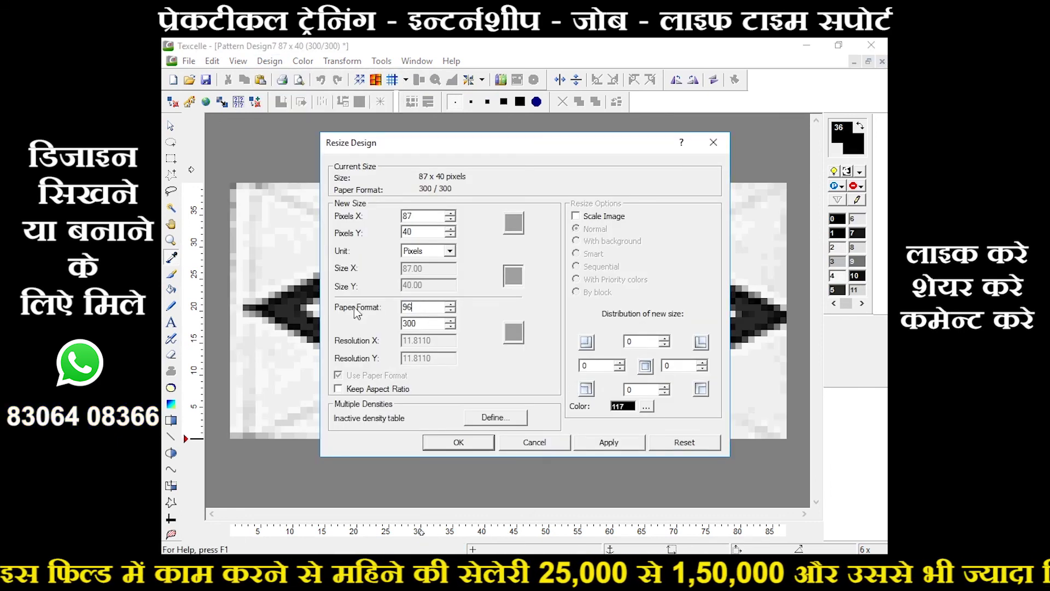
double_click(406, 323)
text(48)
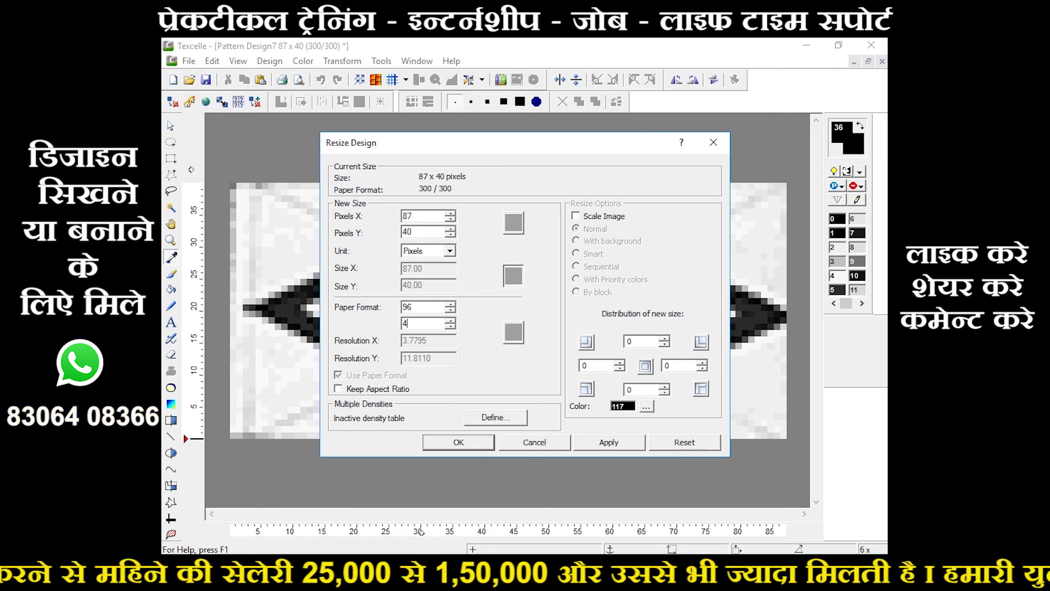
click(591, 444)
click(465, 444)
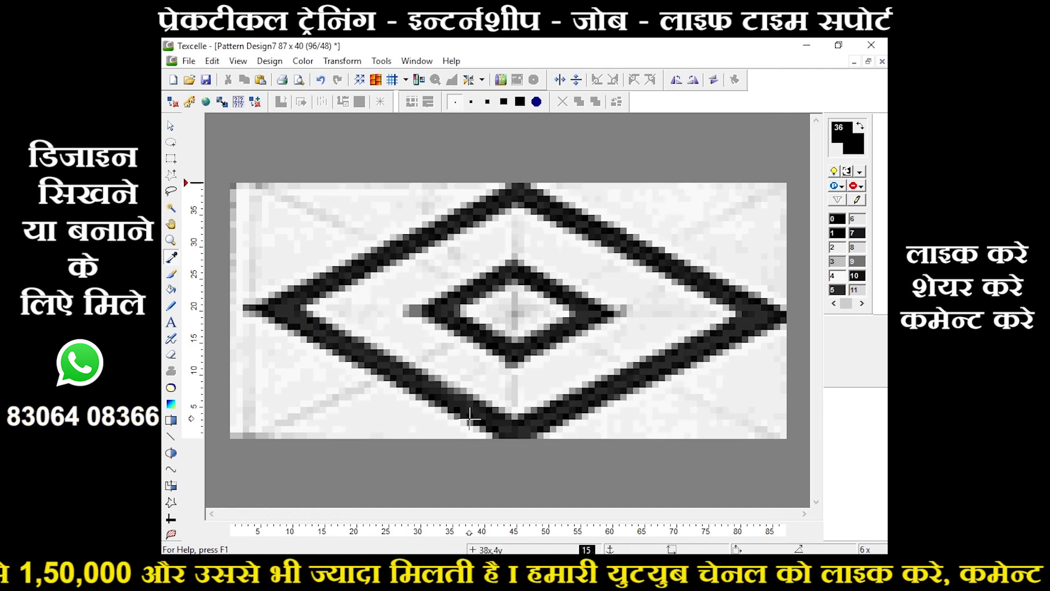
click(416, 80)
click(418, 80)
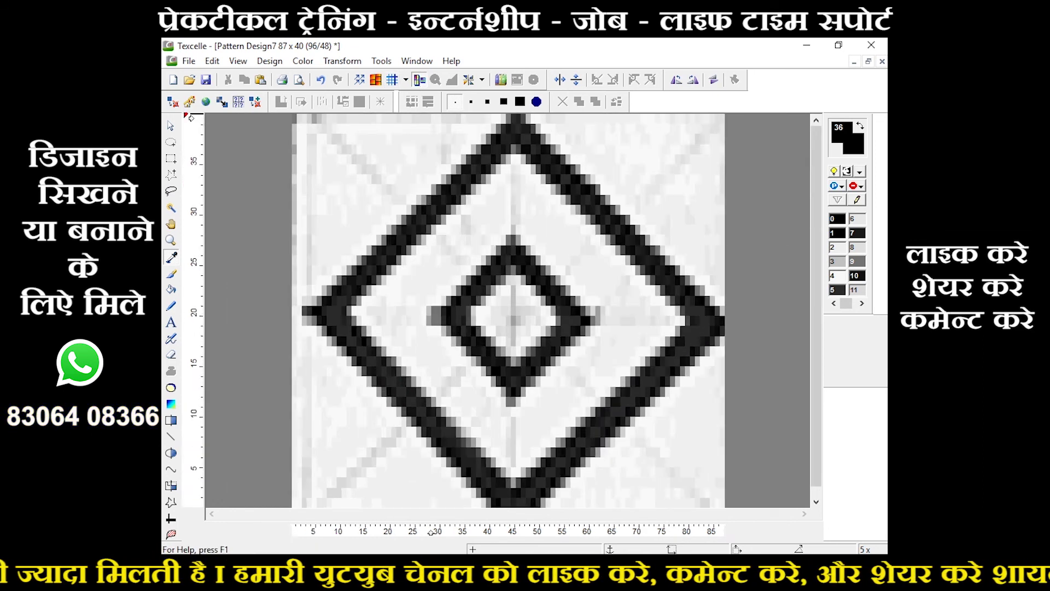
click(419, 80)
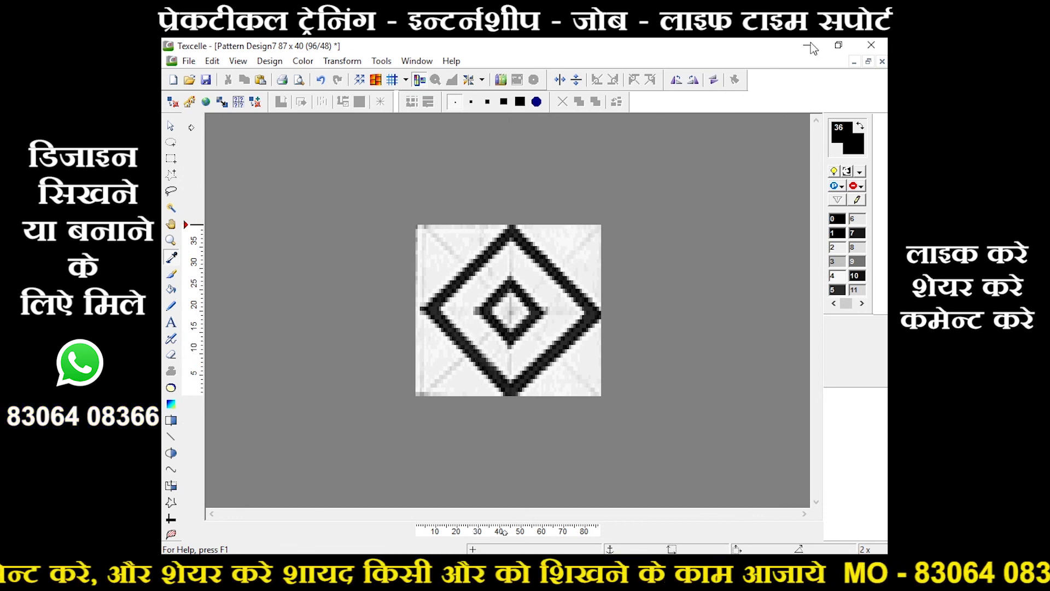
- Save the diamond design over CROP4.bmp on the Desktop, close it and minimize Texcelle
click(205, 81)
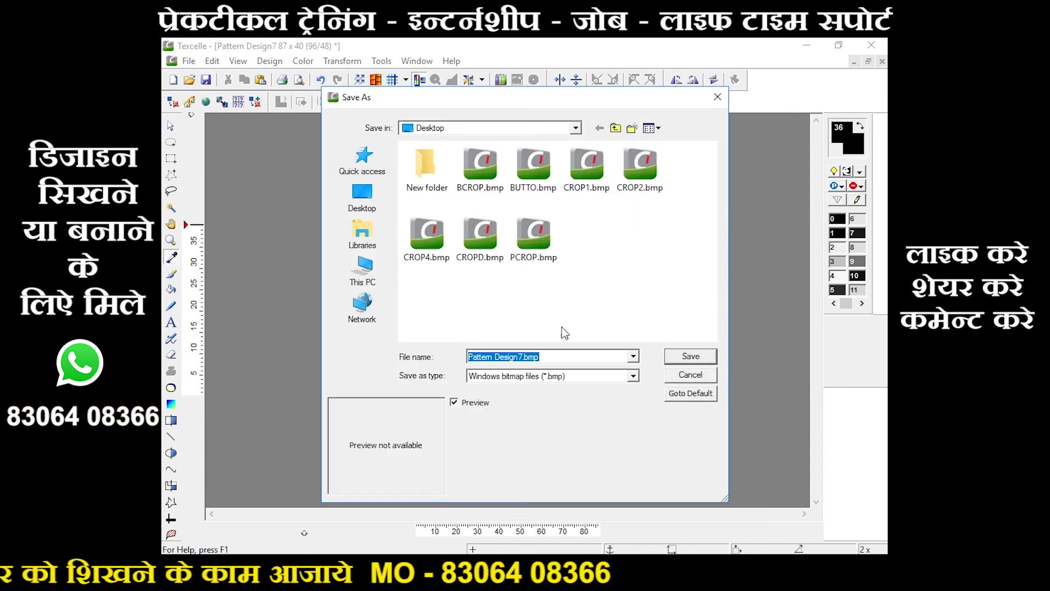
click(419, 231)
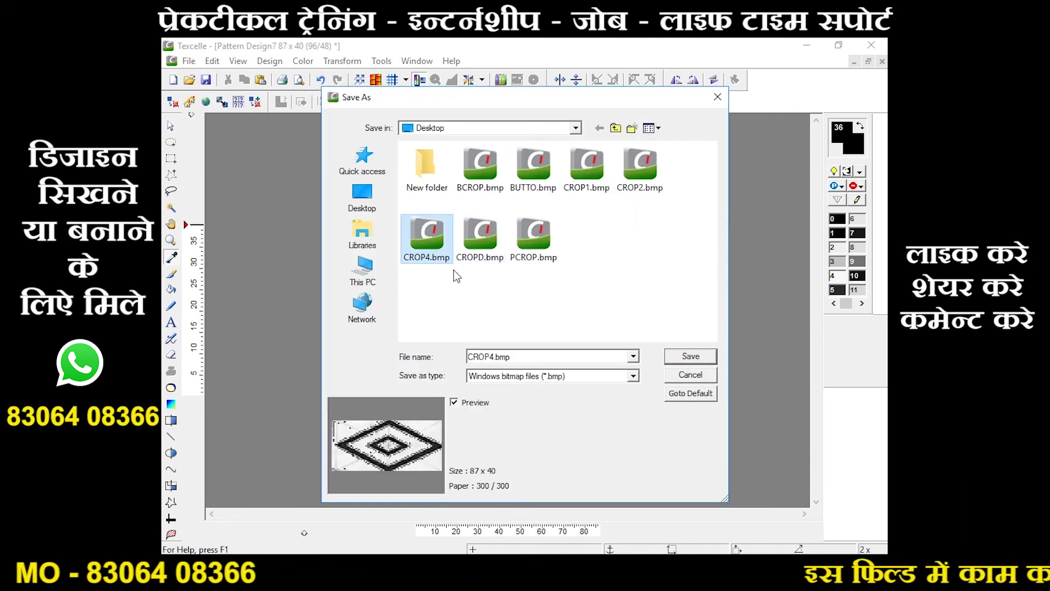
click(692, 357)
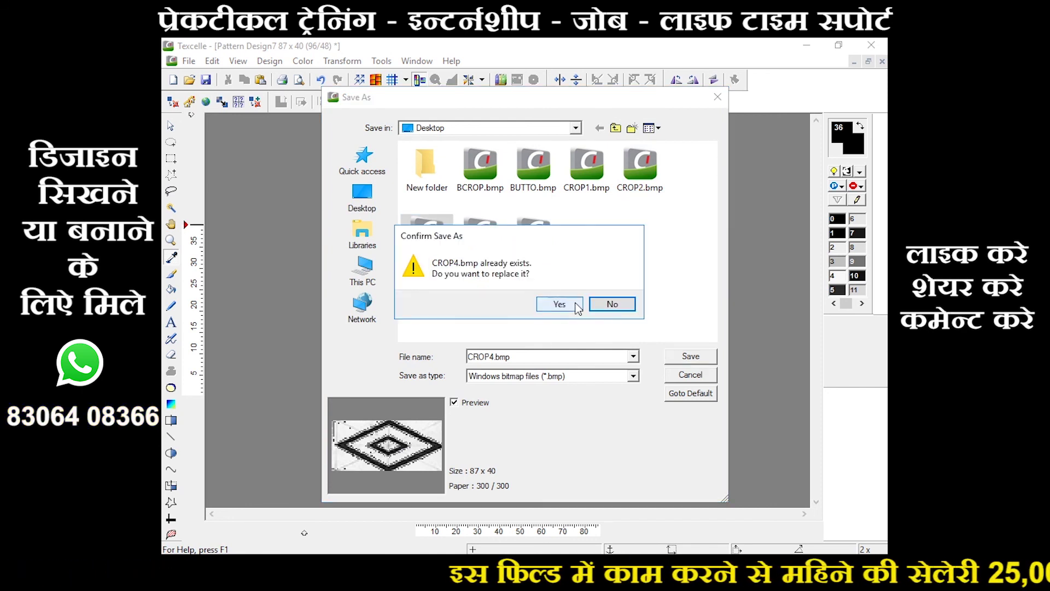
click(574, 307)
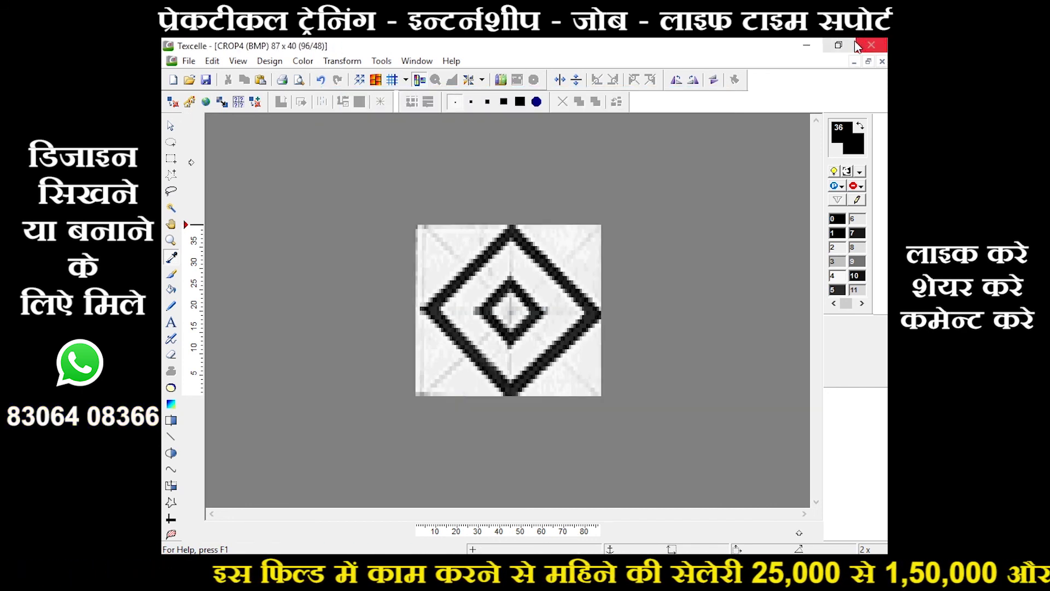
click(882, 62)
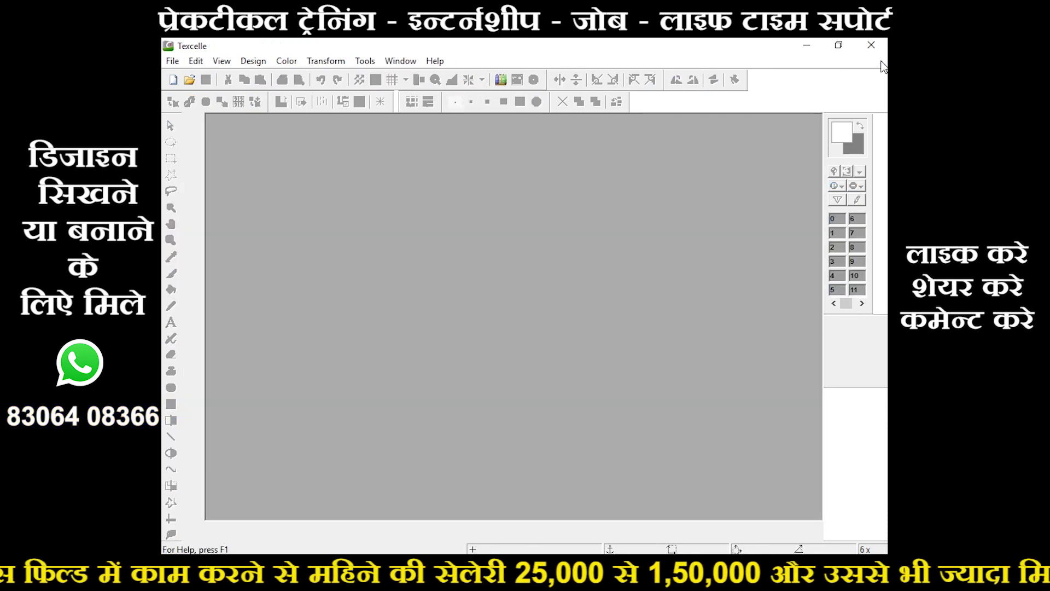
click(811, 48)
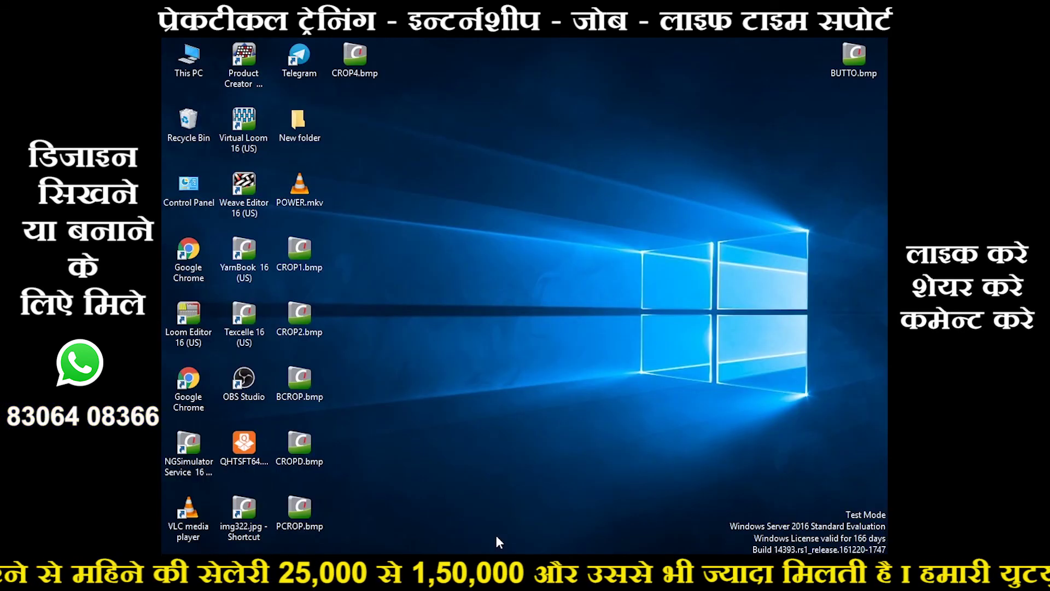